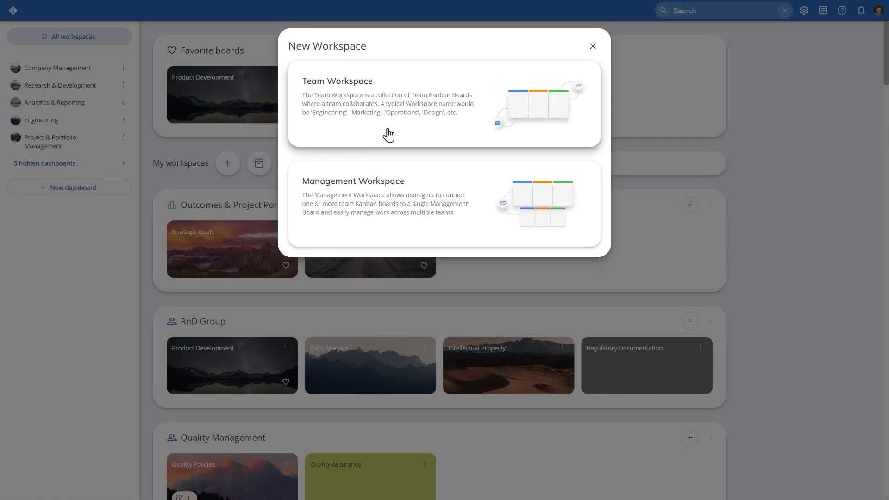
Create a team workspace named New Team Workspace containing a board named Team Board
left_click(392, 135)
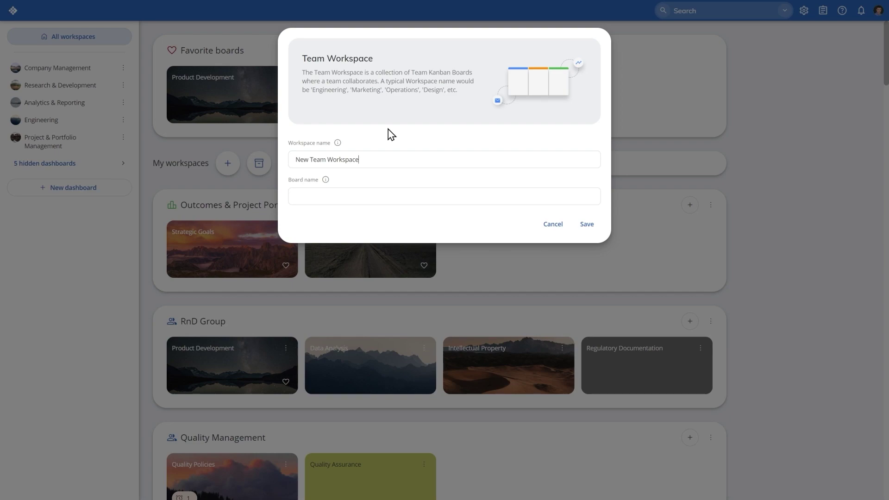
left_click(384, 197)
type("Team Board")
left_click(586, 226)
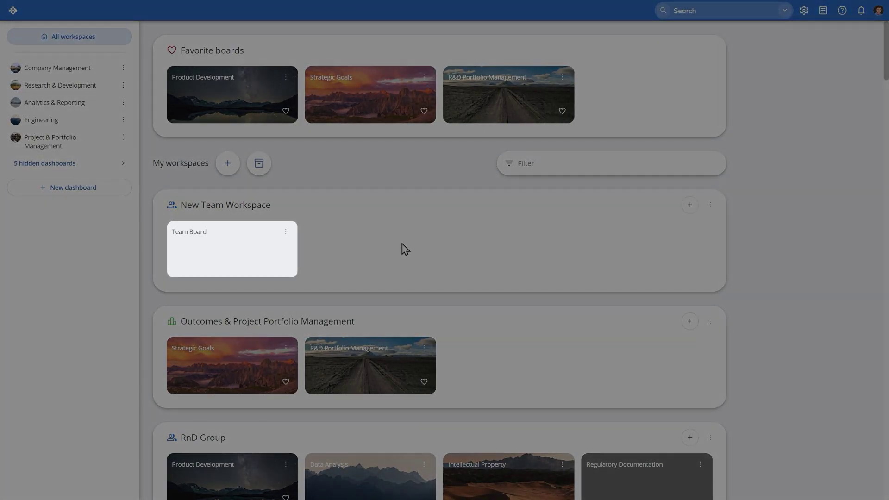
Open Team Board and apply the first wallpaper, the orange-sky mountain landscape, in high quality as its background
left_click(199, 236)
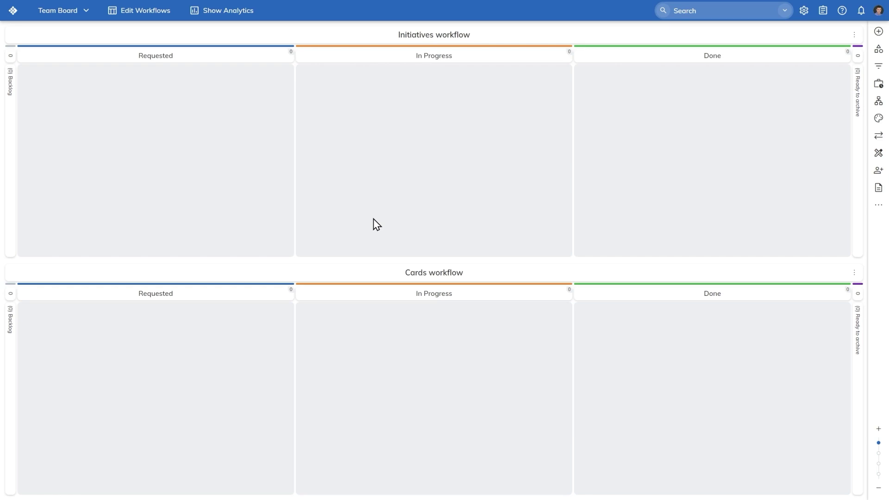
left_click(875, 122)
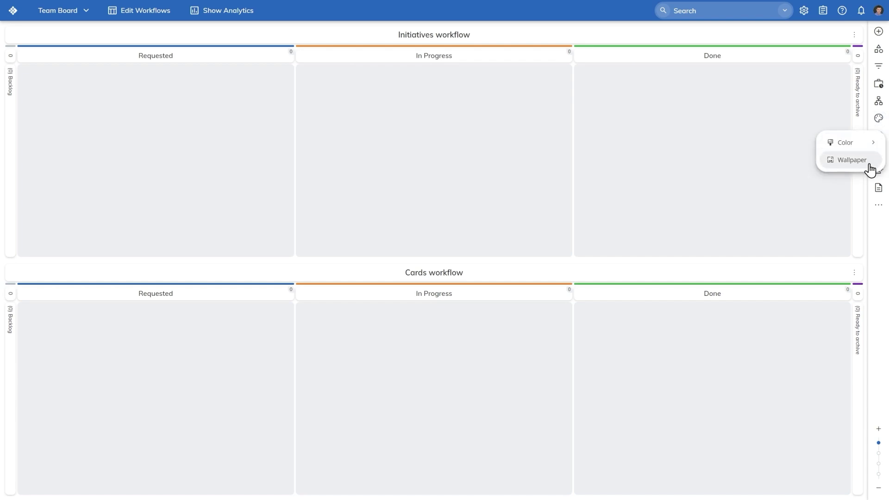
left_click(852, 160)
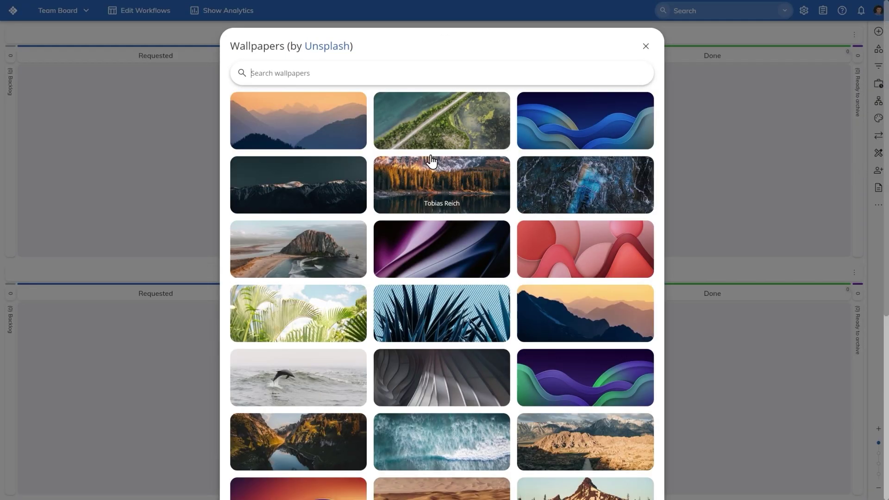
left_click(332, 127)
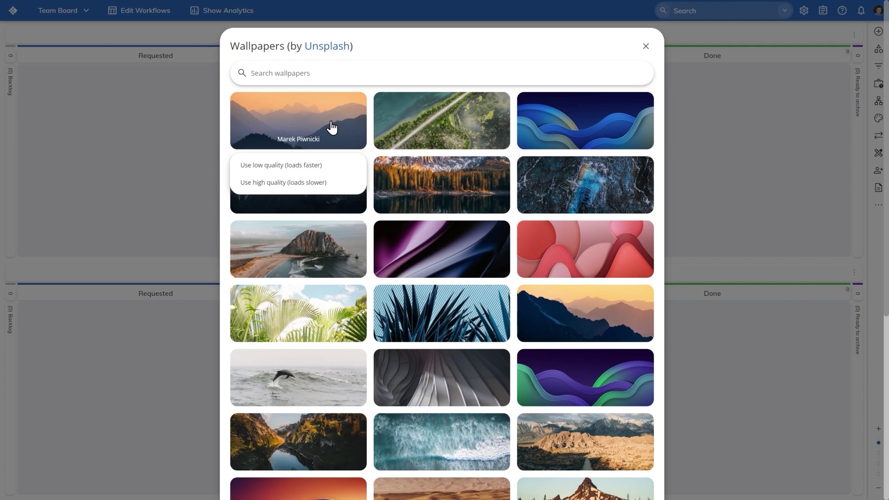
left_click(324, 183)
left_click(646, 47)
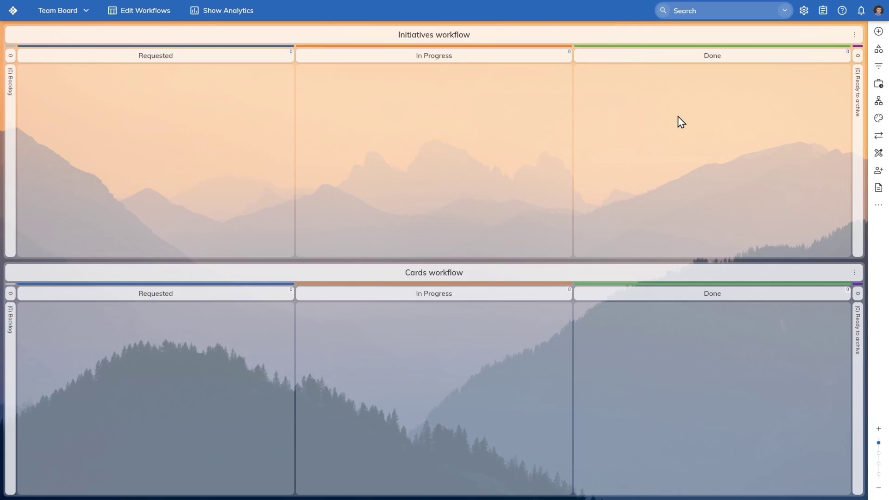
Open the user administration and examine the admin privileges of the first listed user
left_click(804, 10)
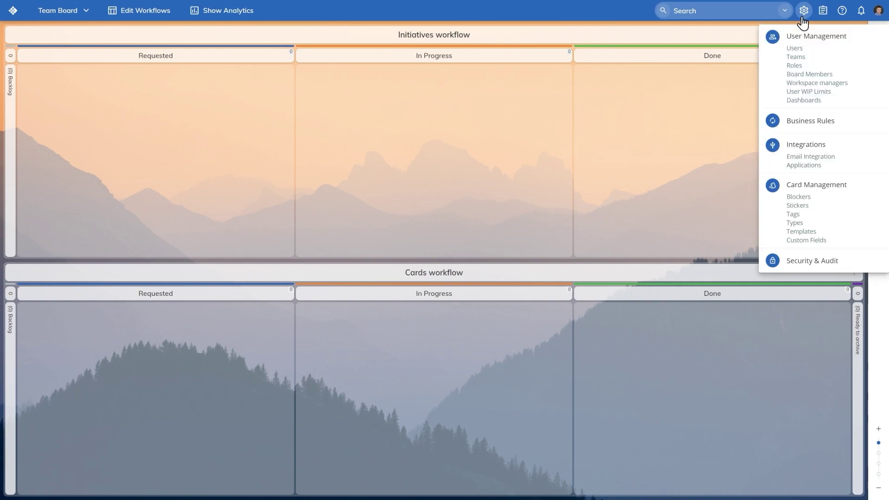
left_click(800, 49)
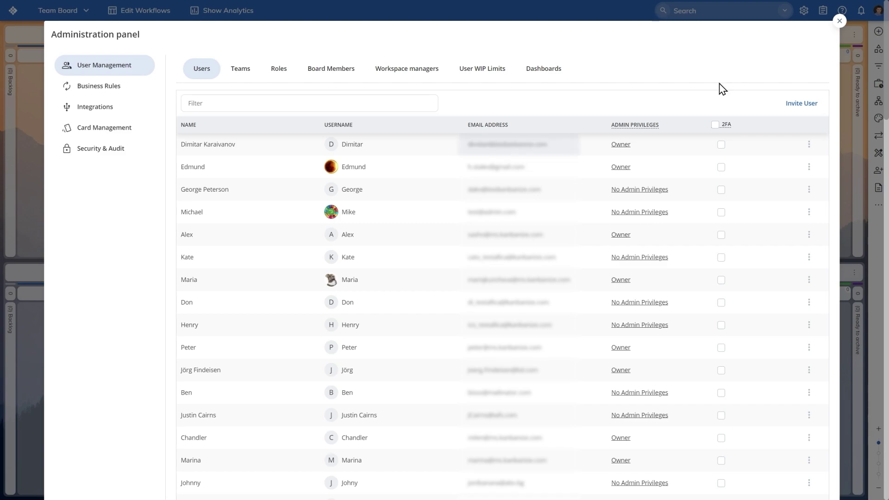
left_click(621, 144)
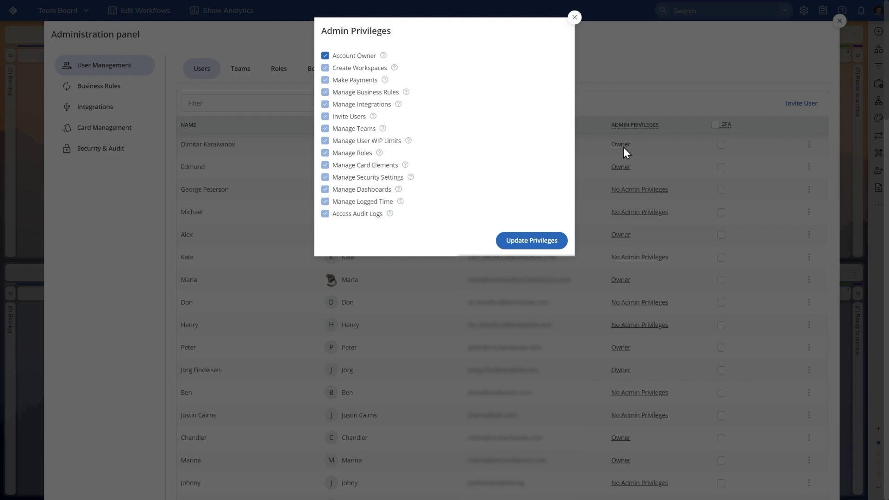
left_click(574, 18)
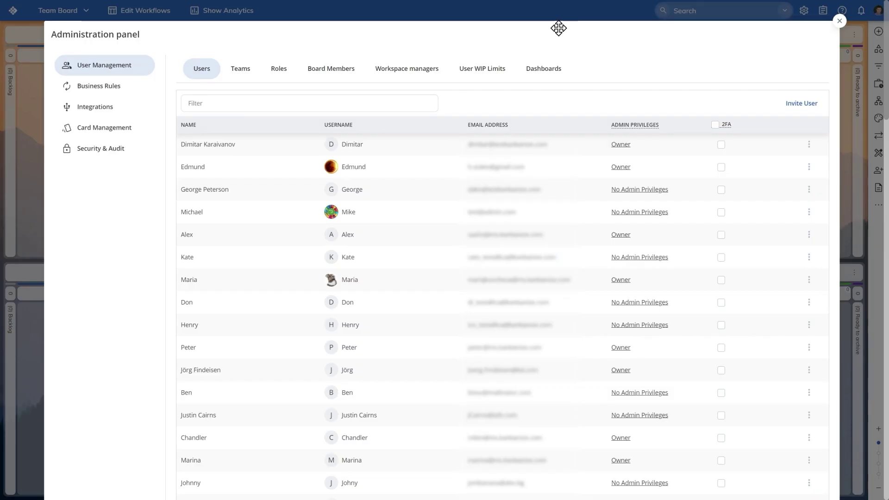
Review the workspace managers of New Team Workspace and the list of roles, including the option for adding a role
left_click(434, 74)
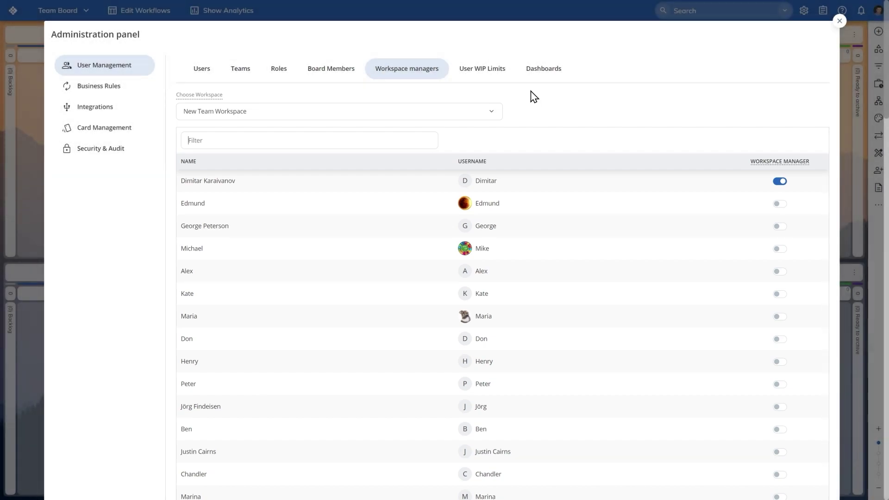
left_click(289, 80)
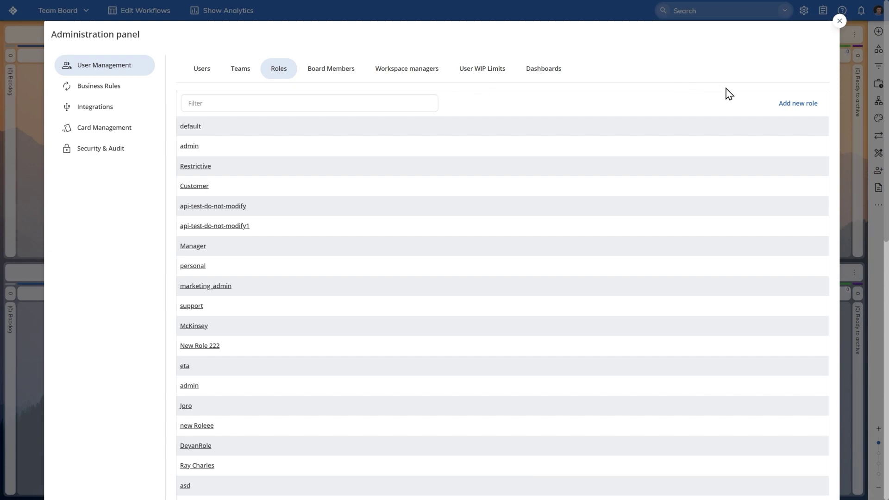
left_click(809, 112)
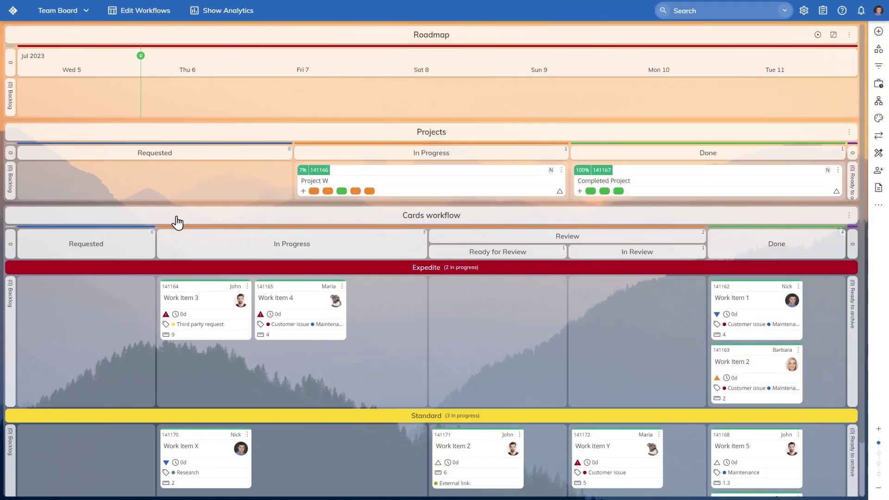
Create a card titled New Work Item in the Requested column of the Expedite swimlane of the Cards workflow
double_click(106, 290)
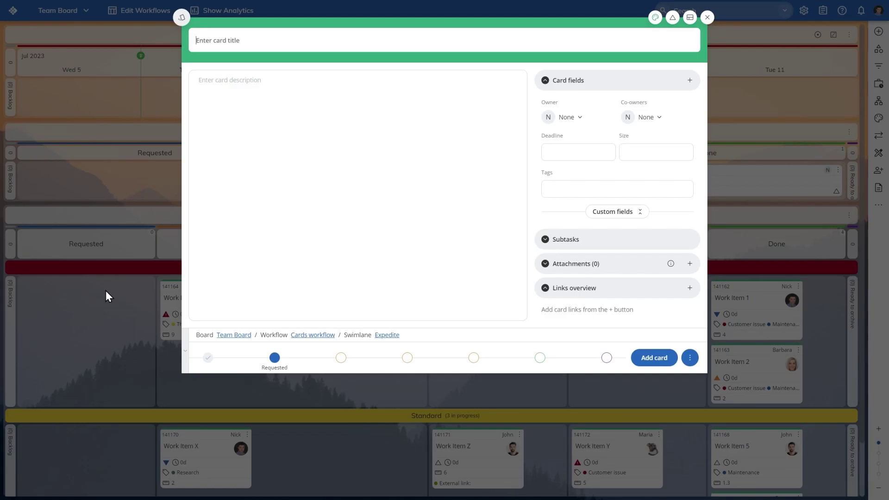
type("New Work Item")
left_click(640, 362)
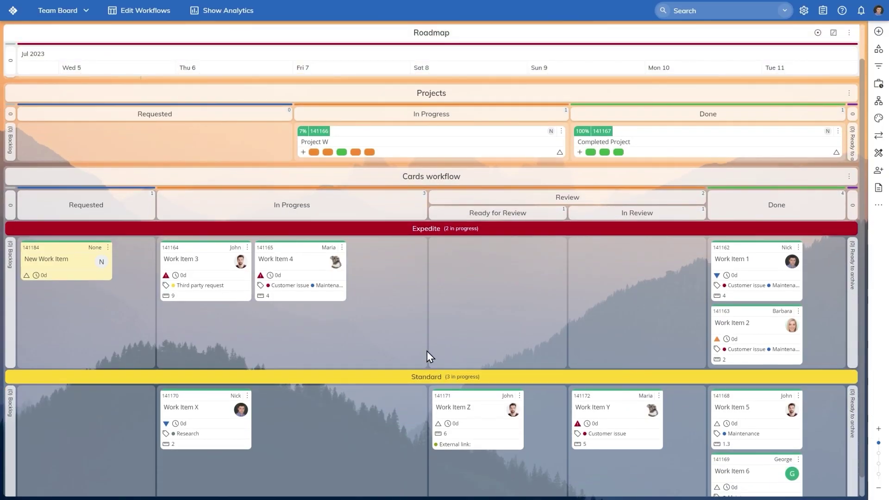
Open the New Work Item card and enter the description "Place card description here"
left_click(58, 268)
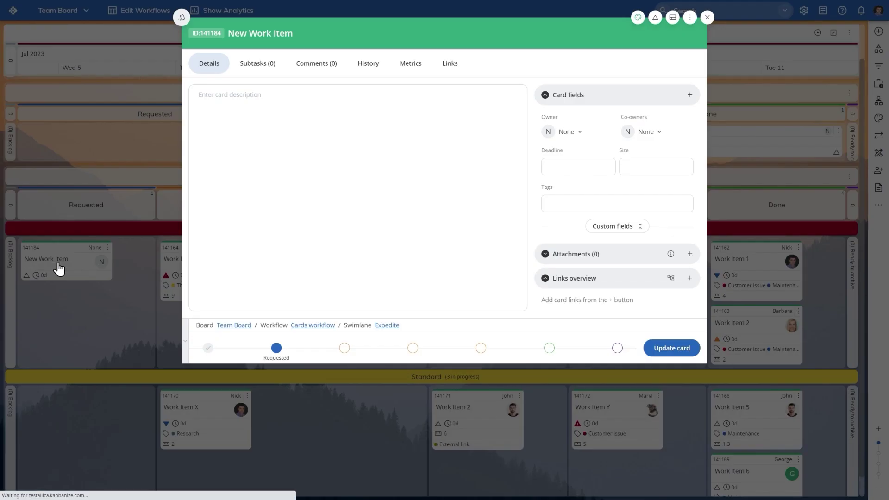
left_click(293, 36)
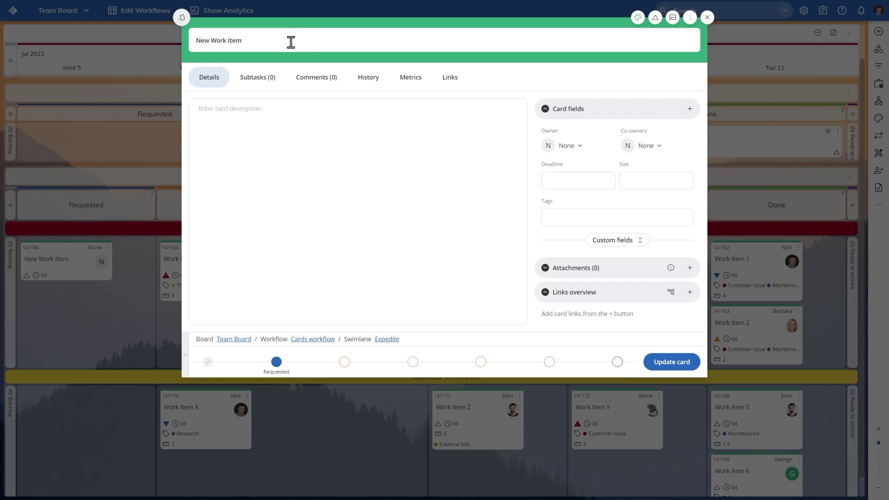
left_click(256, 112)
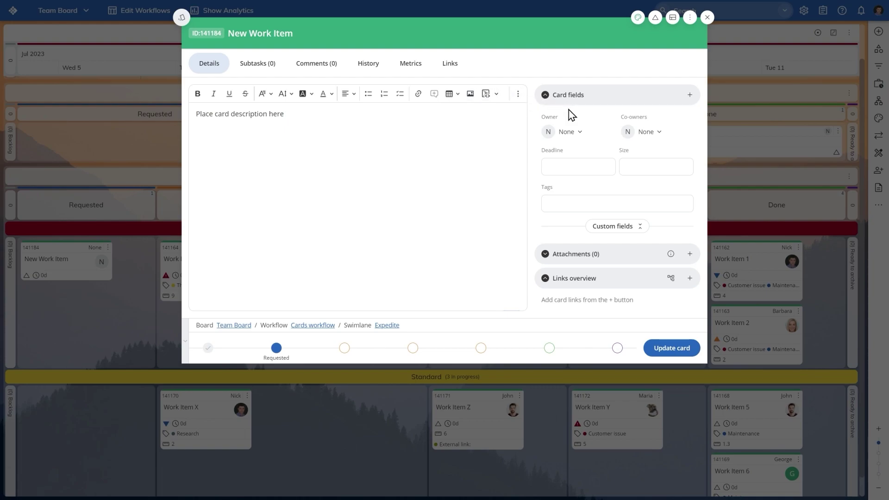
Assign the first listed user as the card's owner and the second listed user as its co-owner
left_click(573, 135)
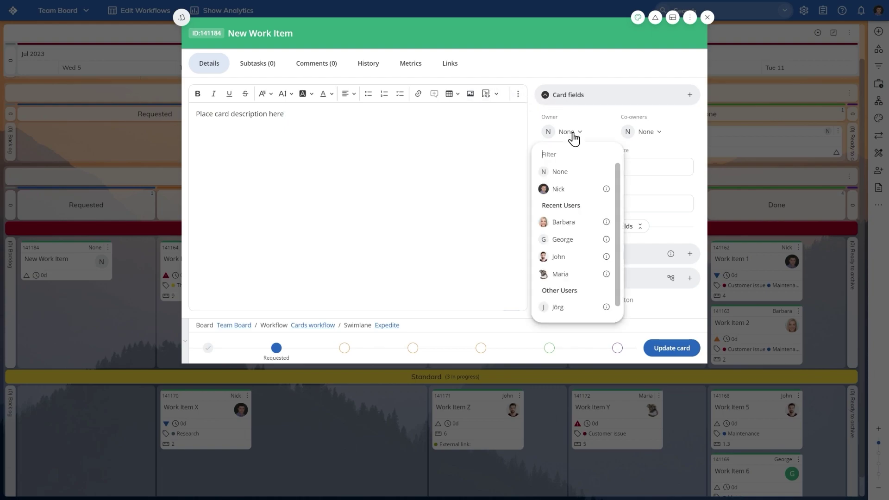
left_click(576, 189)
left_click(644, 137)
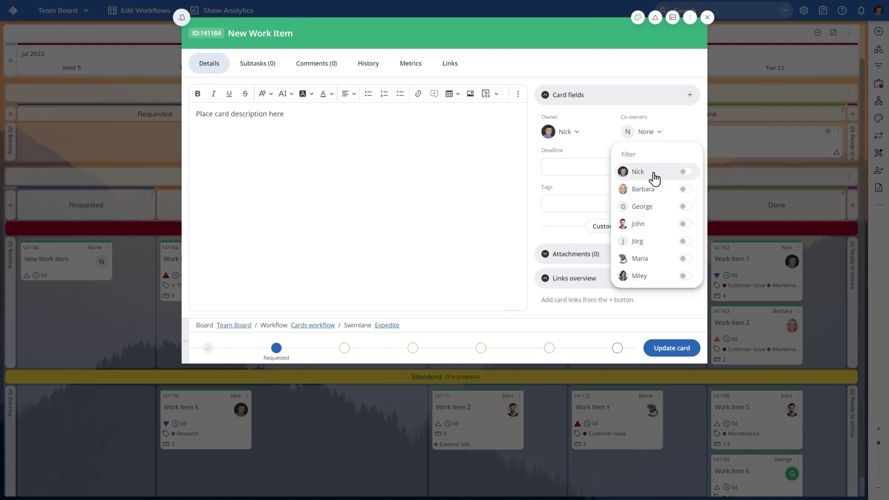
left_click(674, 191)
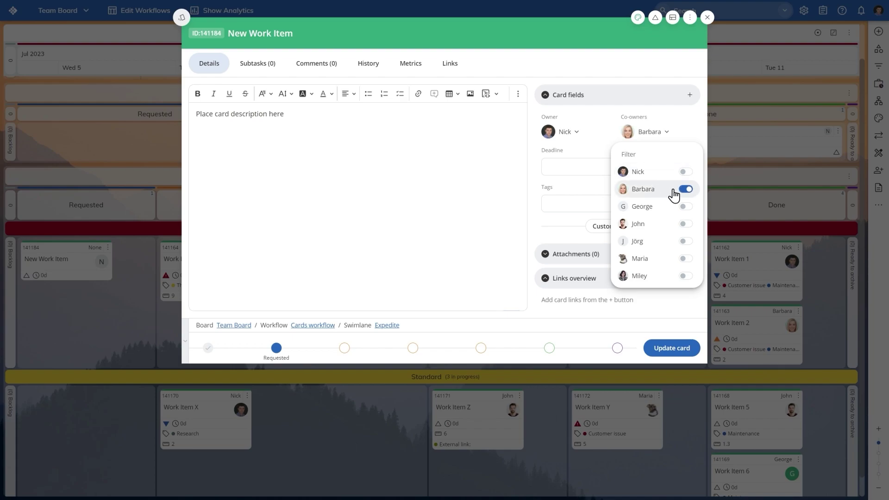
left_click(597, 190)
Set the card's deadline to 2023-07-18 and its size to 6, and add the Maintenance tag
left_click(583, 167)
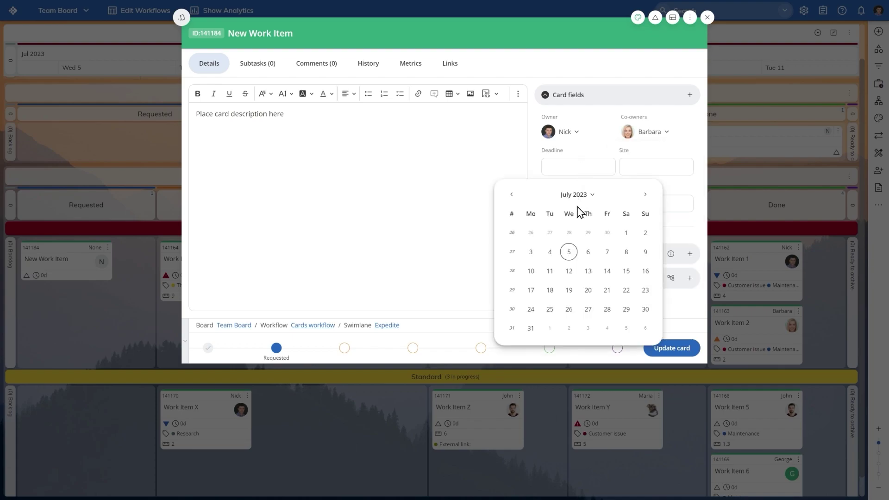
left_click(553, 290)
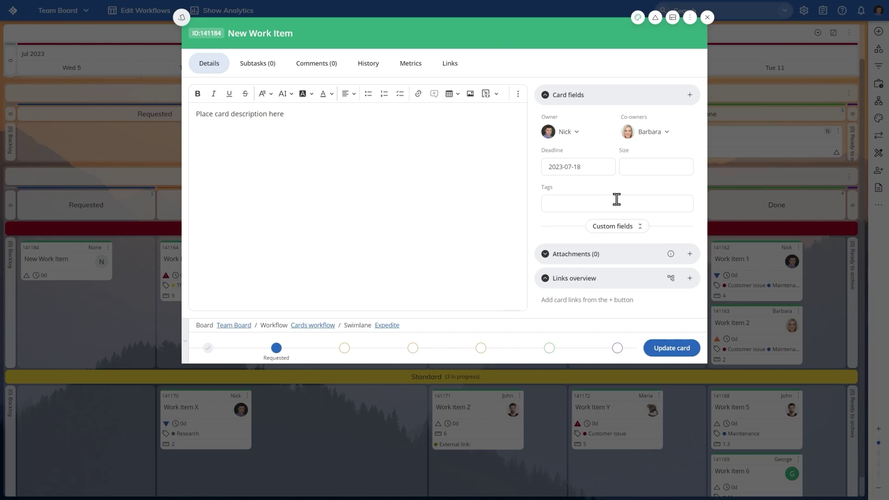
left_click(640, 167)
left_click(595, 201)
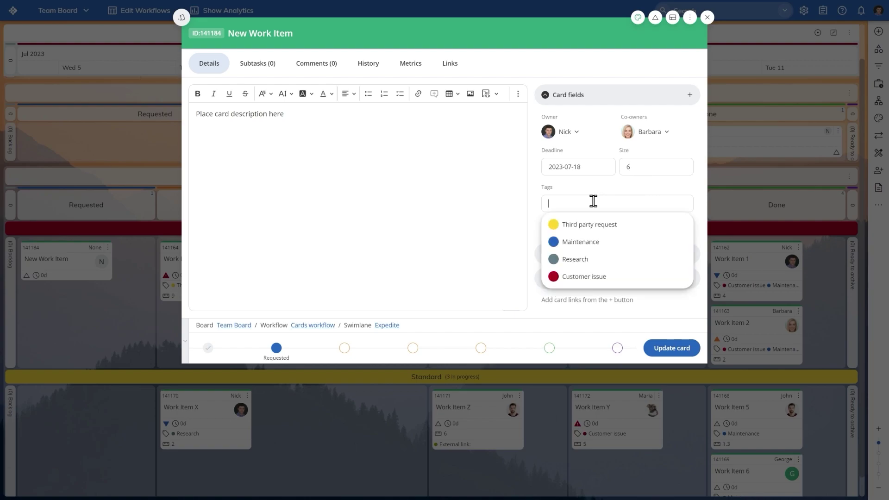
left_click(597, 243)
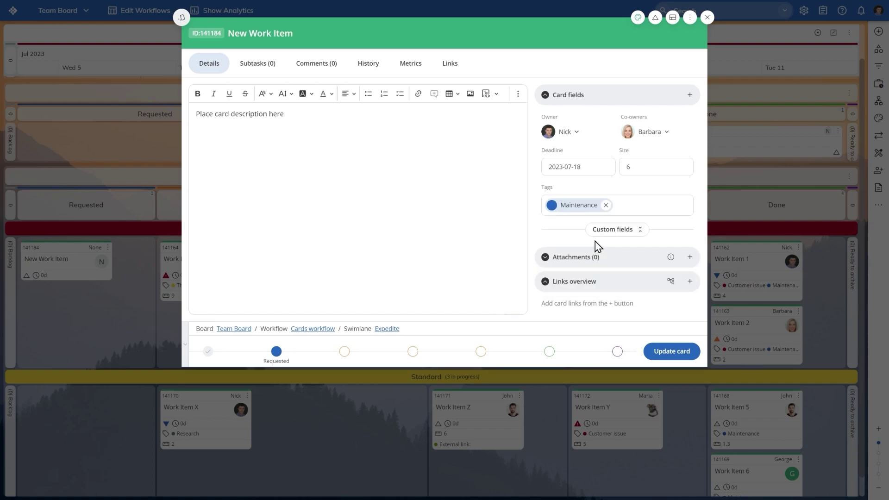
Add the Budget, External link and Risk custom fields to the card, and view the available attachment upload sources
left_click(690, 97)
left_click(689, 172)
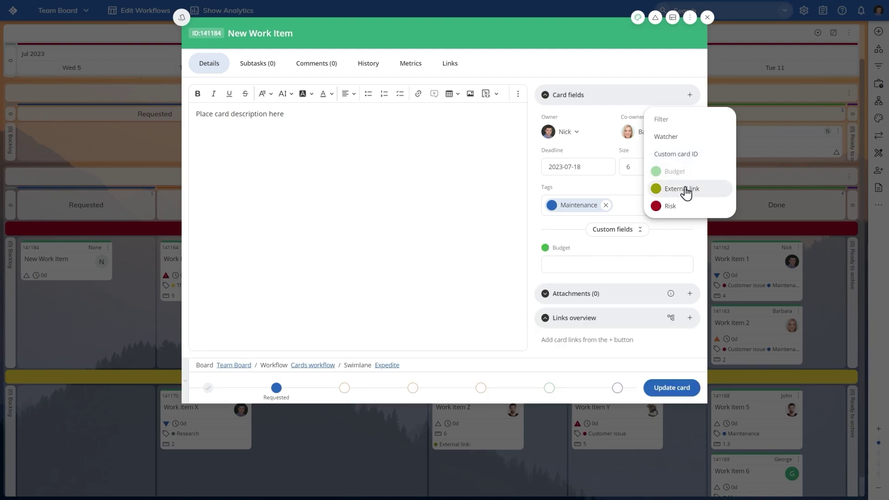
left_click(687, 190)
left_click(684, 206)
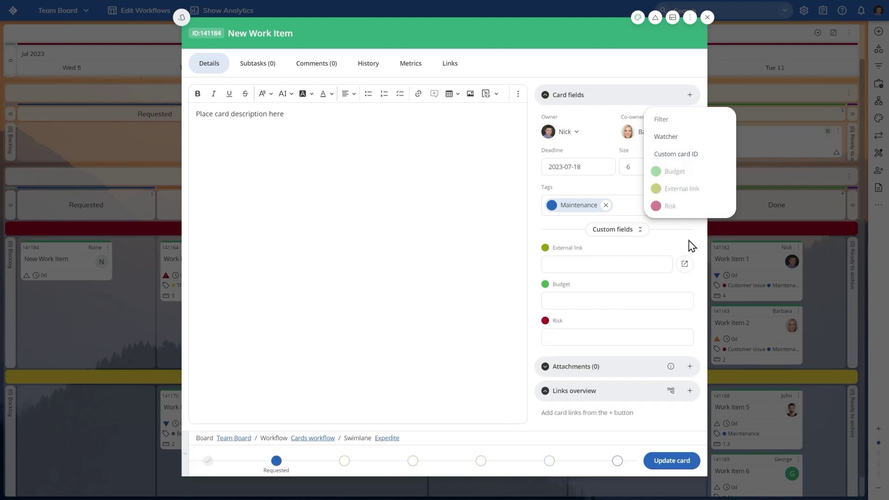
left_click(697, 280)
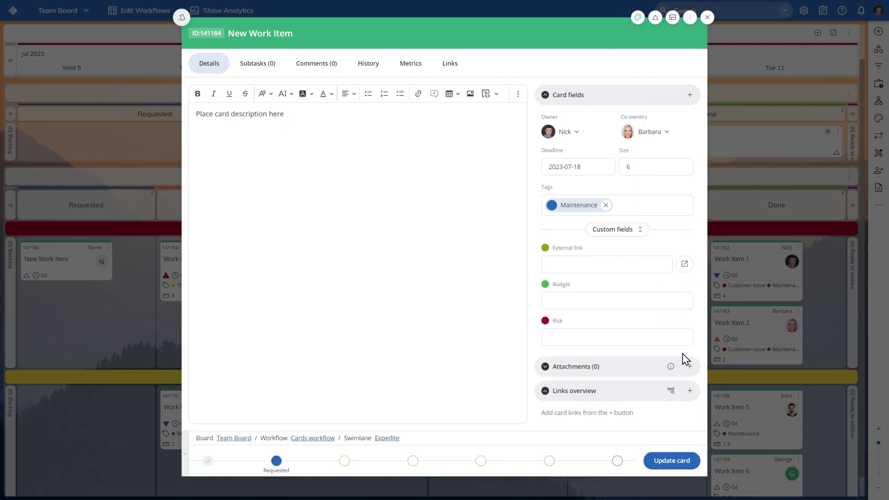
left_click(689, 368)
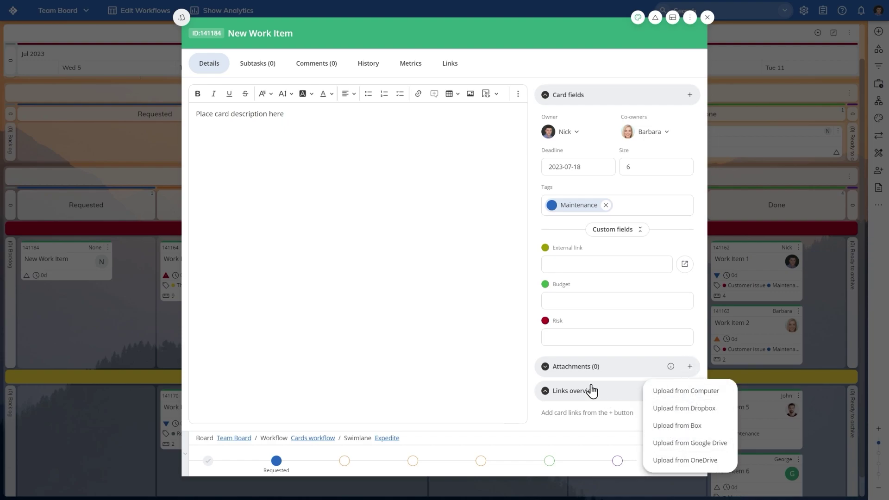
left_click(539, 353)
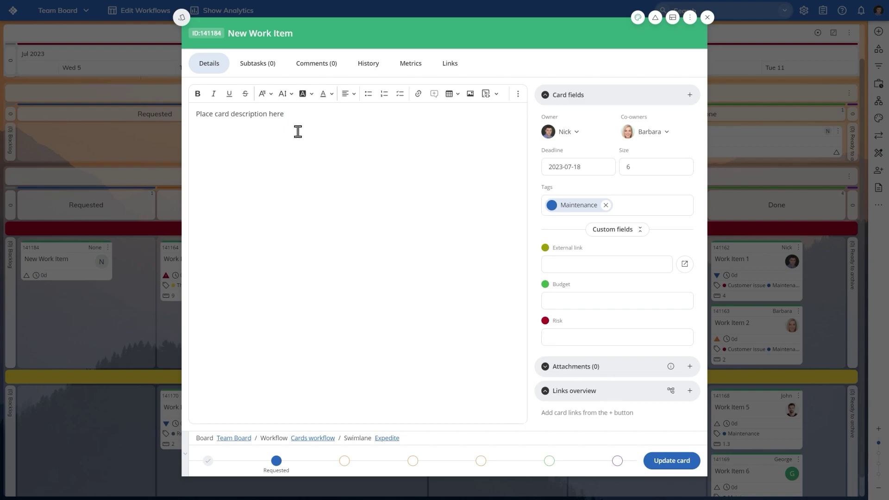
Set the card's type to Customer Bug and its priority to High
left_click(181, 17)
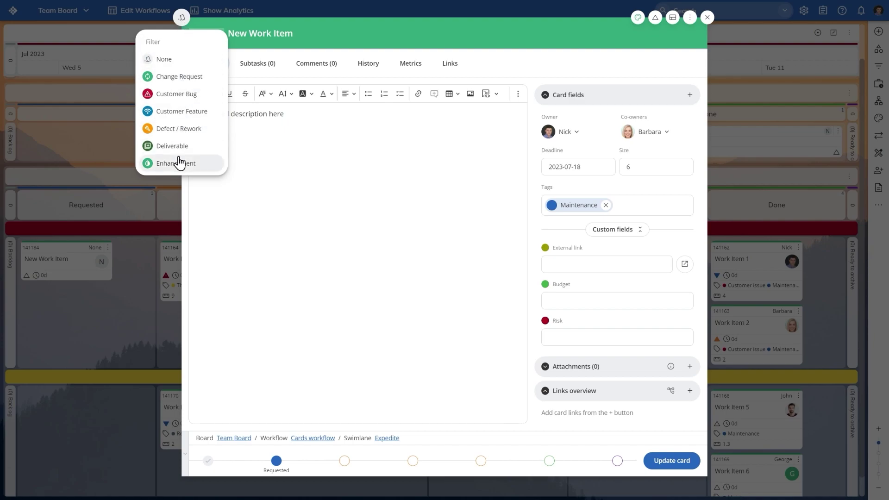
left_click(186, 102)
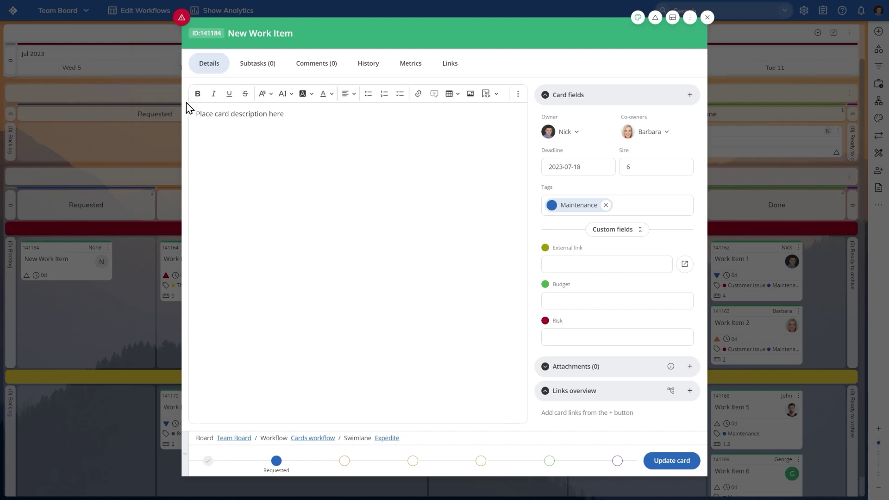
left_click(654, 18)
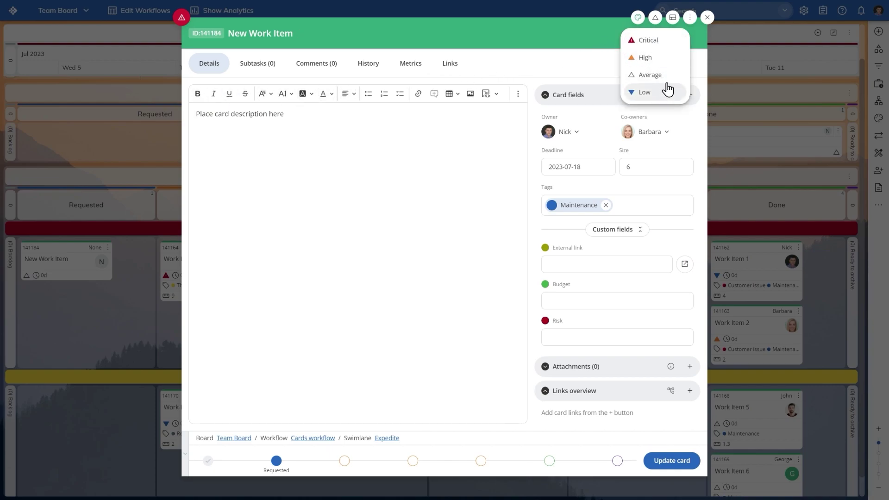
left_click(667, 63)
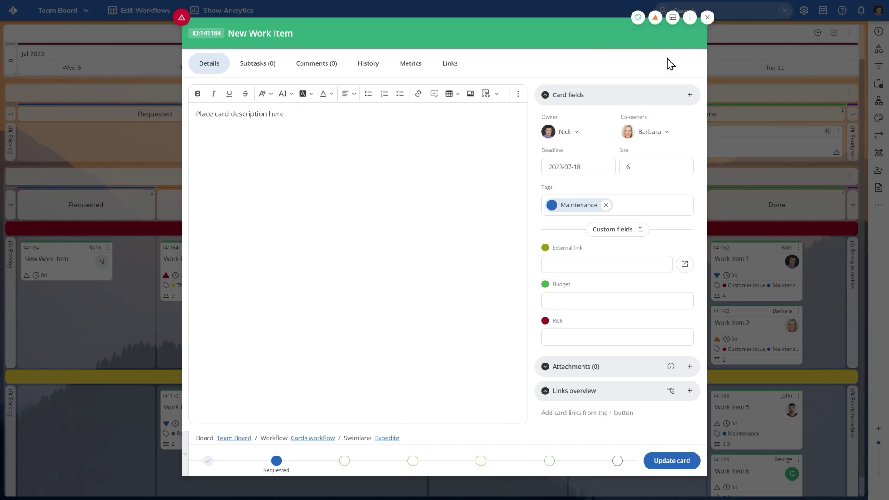
Apply the Customer issue template to the card with all of its regular fields selected
left_click(671, 23)
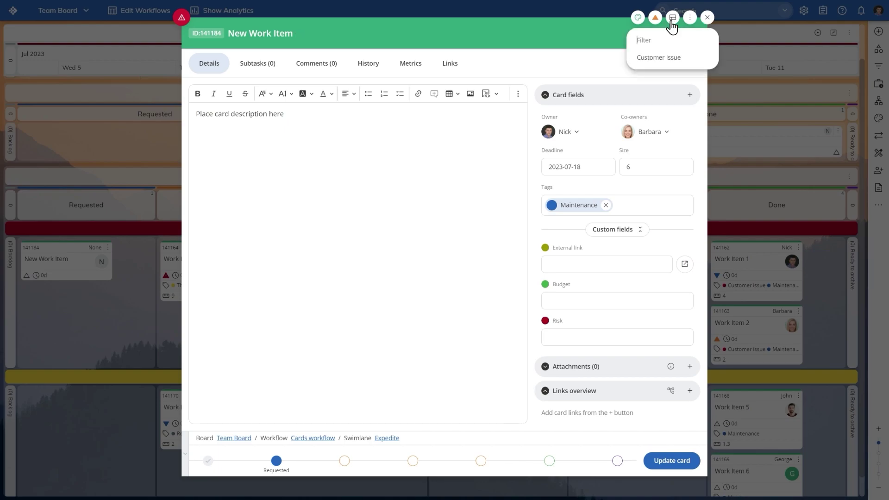
left_click(669, 64)
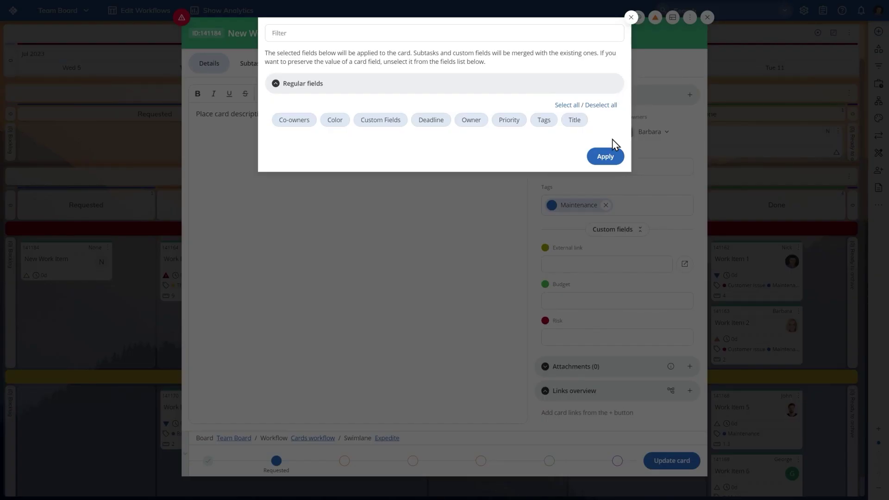
left_click(605, 156)
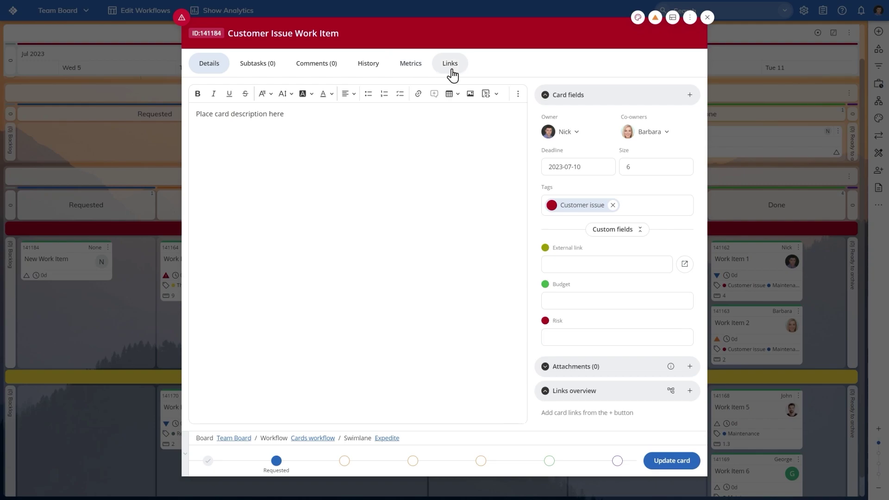
Add a subtask "To do 1" to the card and assign it to the first listed user
left_click(275, 74)
left_click(203, 257)
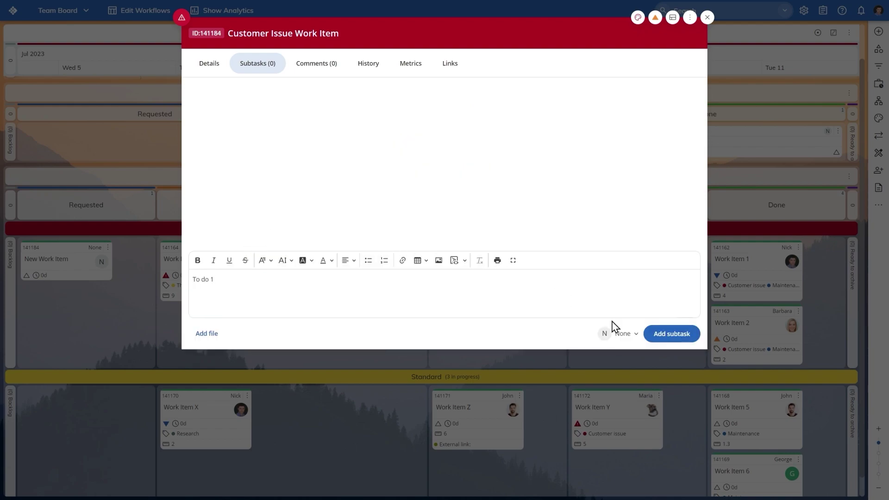
left_click(650, 334)
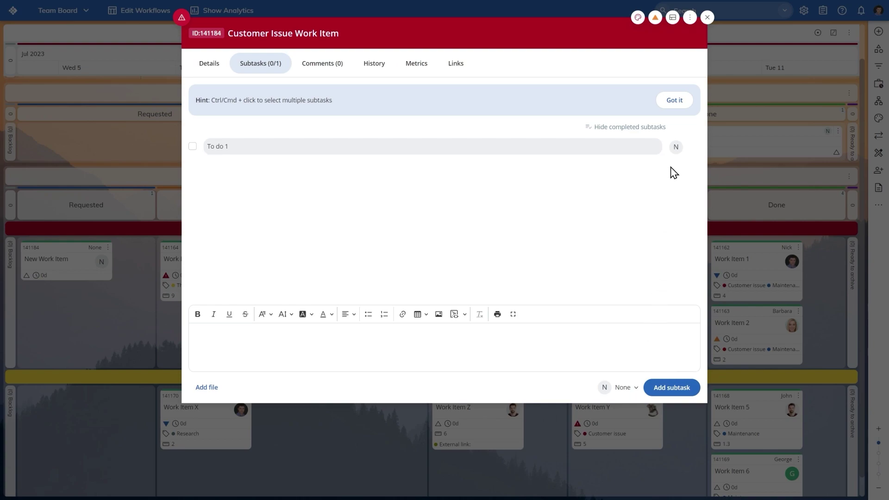
left_click(674, 150)
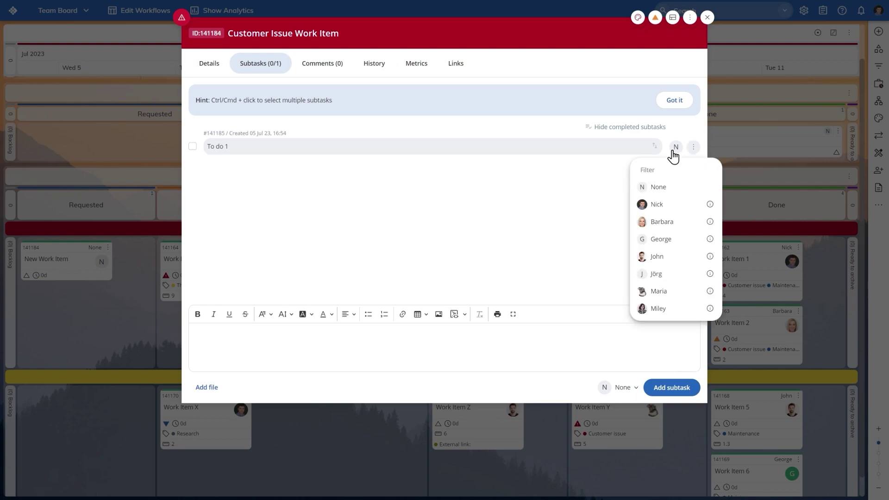
left_click(670, 208)
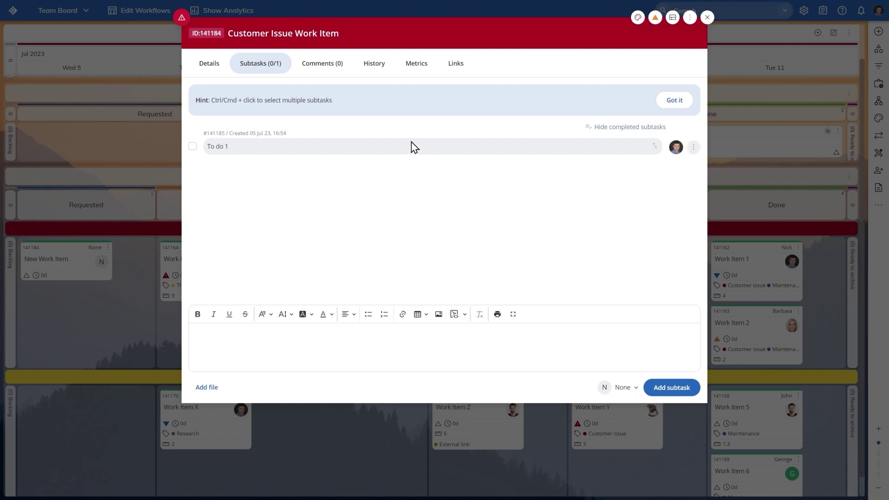
Post a comment on the card mentioning a teammate with the text "Please, review this."
left_click(324, 65)
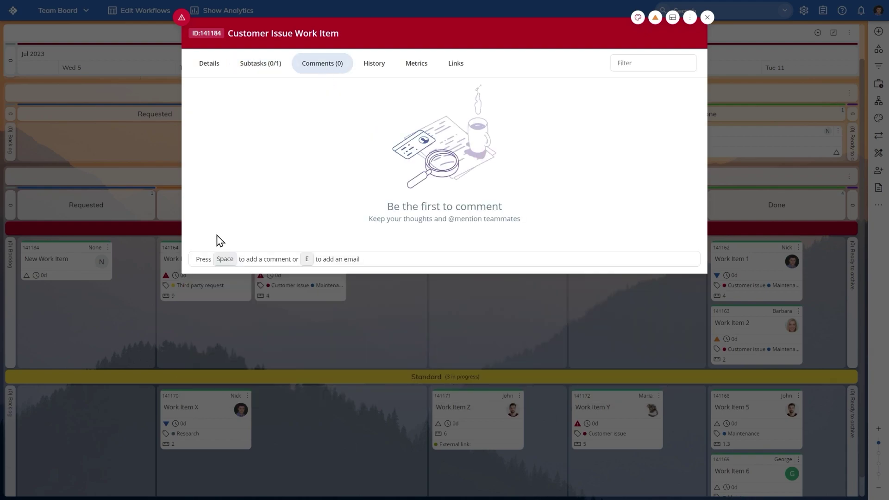
left_click(204, 262)
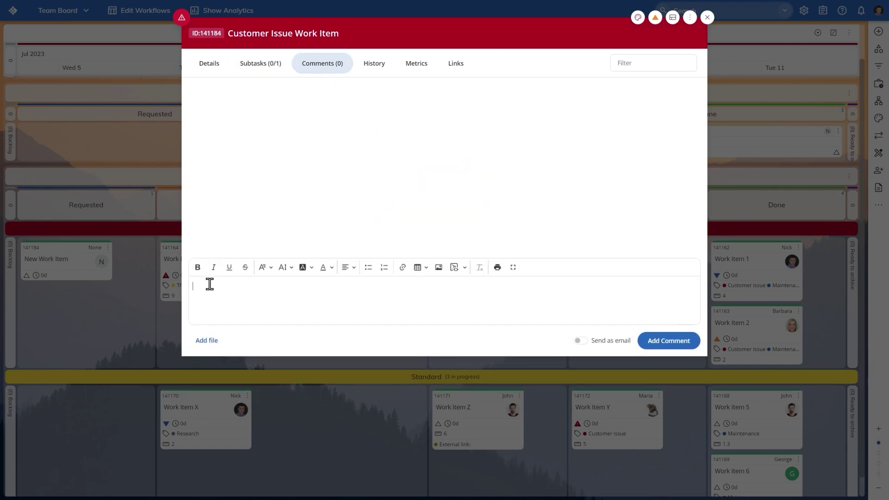
type("@")
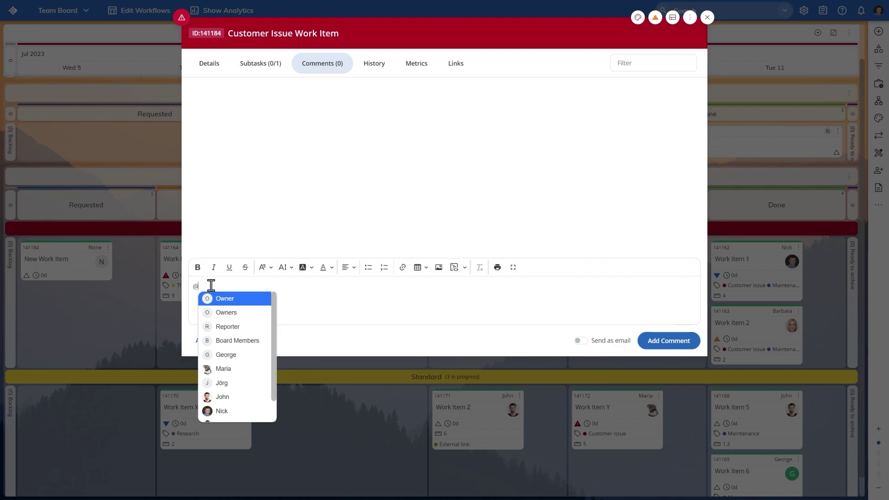
left_click(242, 398)
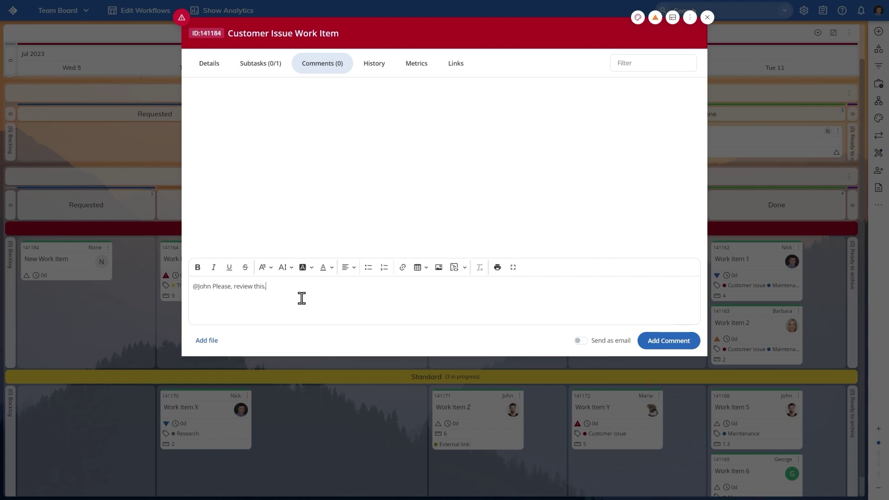
left_click(650, 344)
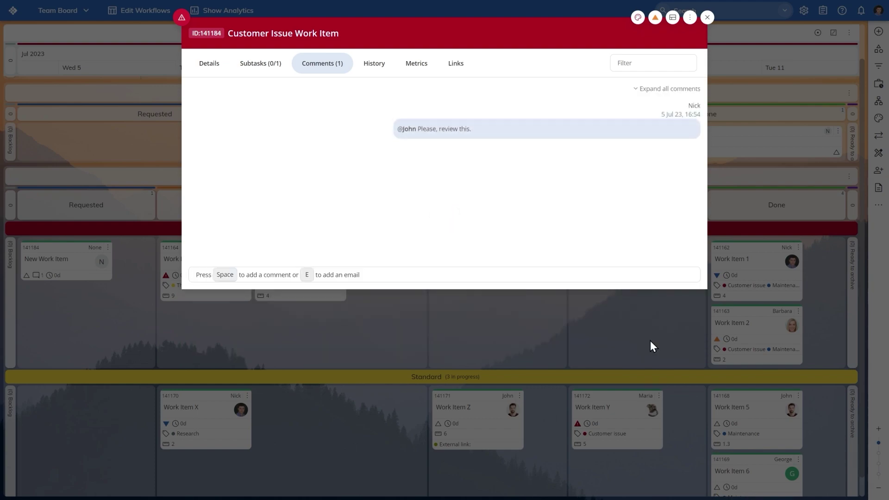
Review the card's history, its time metrics and the options for creating links to other cards
left_click(376, 72)
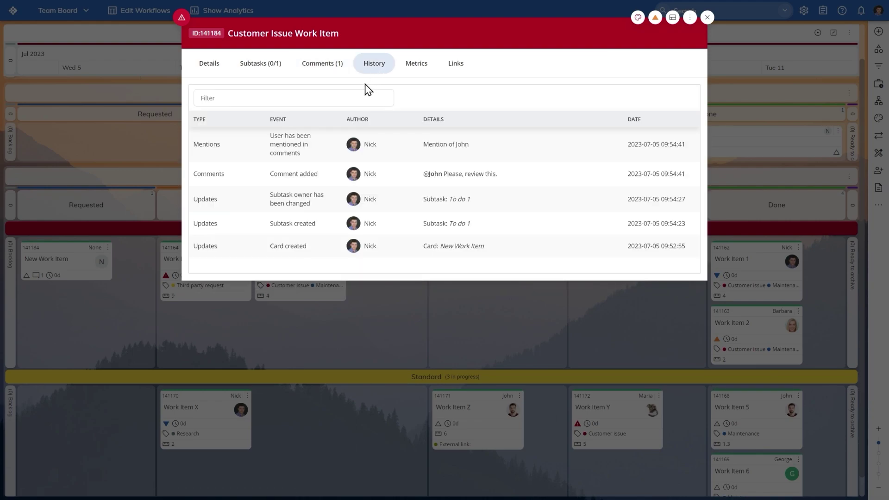
left_click(412, 75)
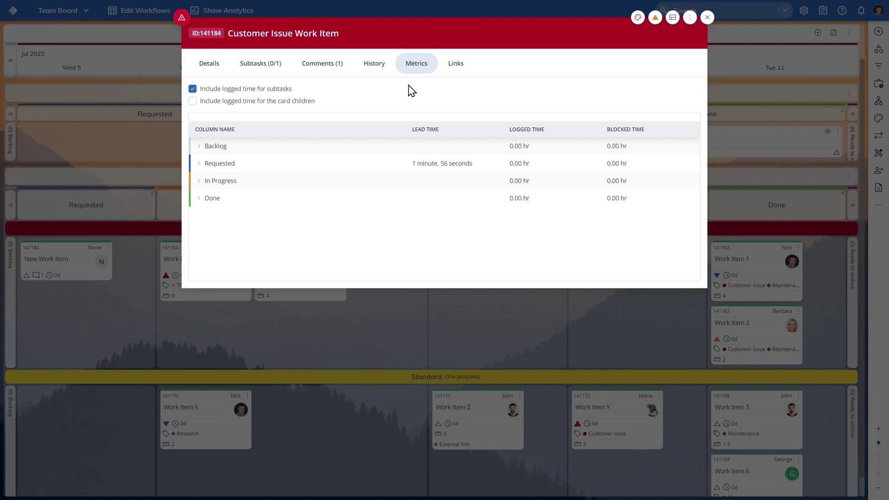
left_click(449, 70)
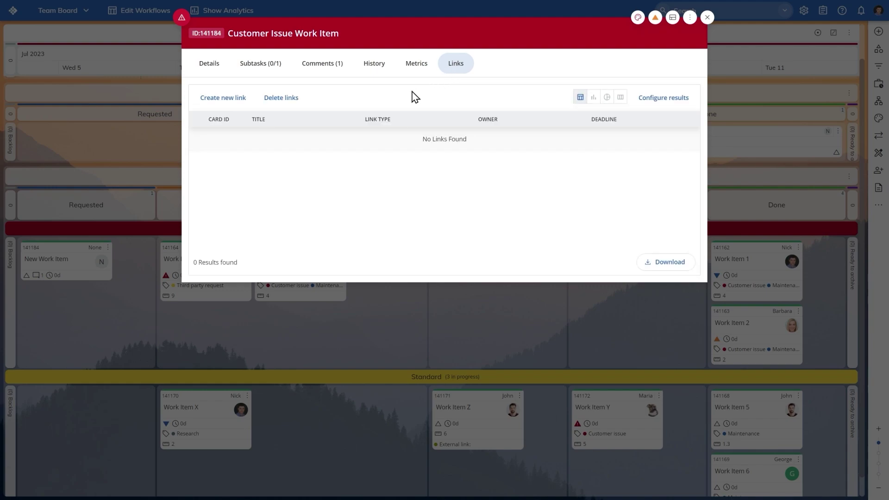
left_click(236, 105)
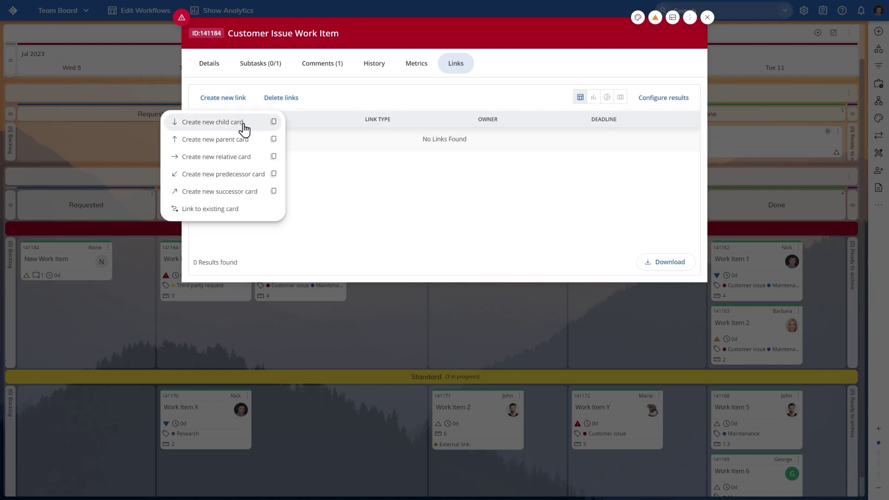
left_click(350, 92)
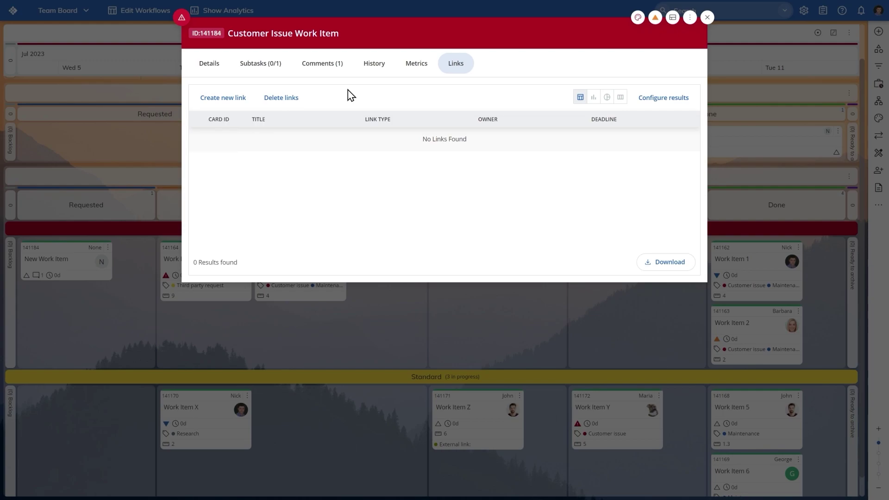
Return to the card's details and save the card update
left_click(221, 70)
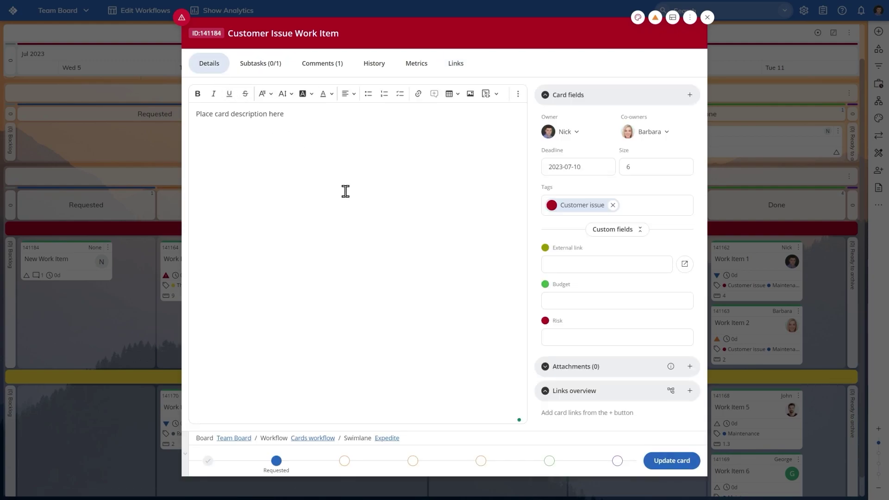
left_click(669, 460)
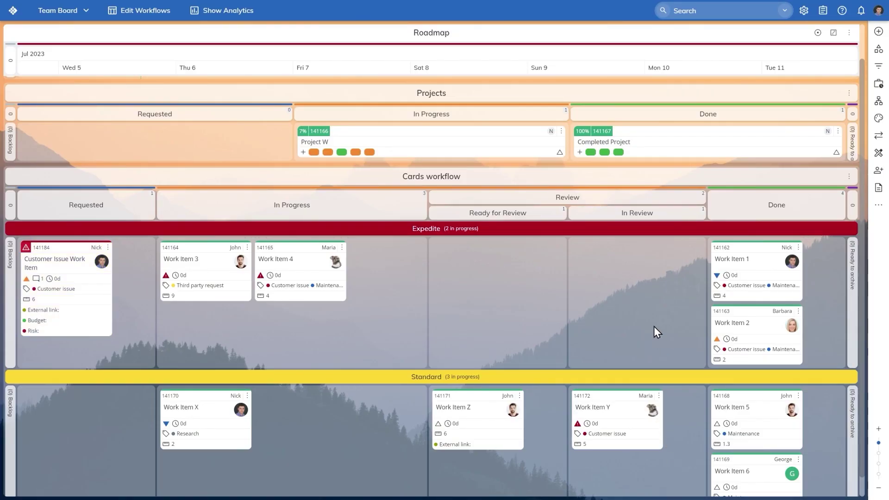
Set the board's cards to show deadlines, subtasks and links as One per row (filled), and save the card settings
left_click(878, 154)
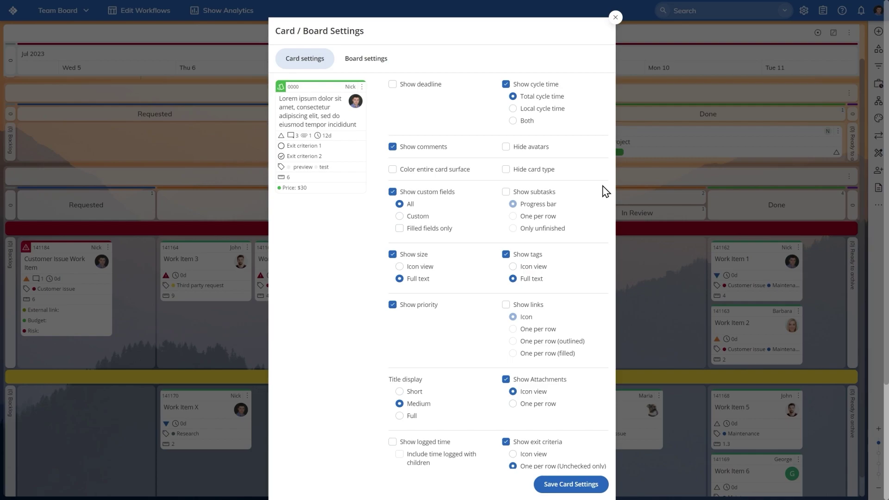
left_click(391, 87)
left_click(506, 193)
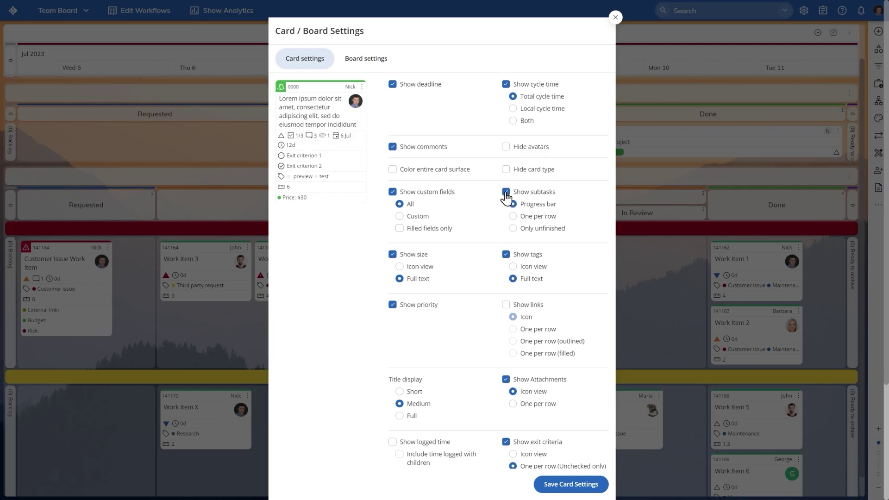
left_click(507, 306)
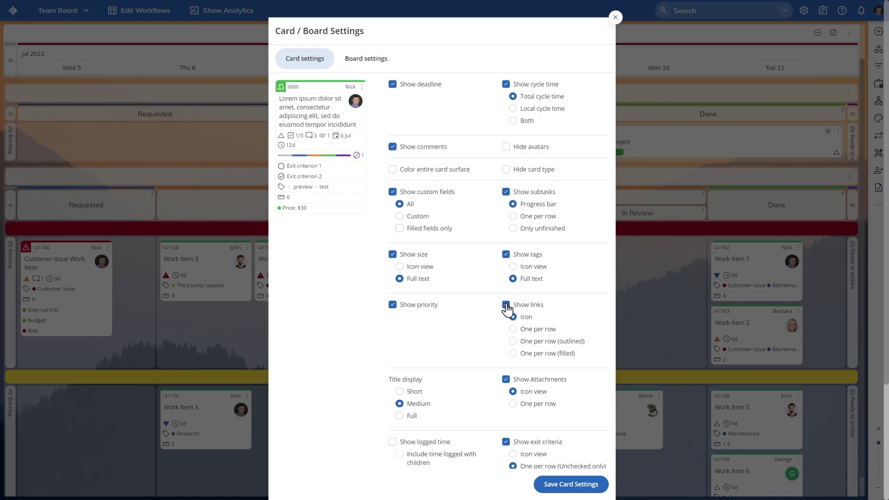
left_click(512, 341)
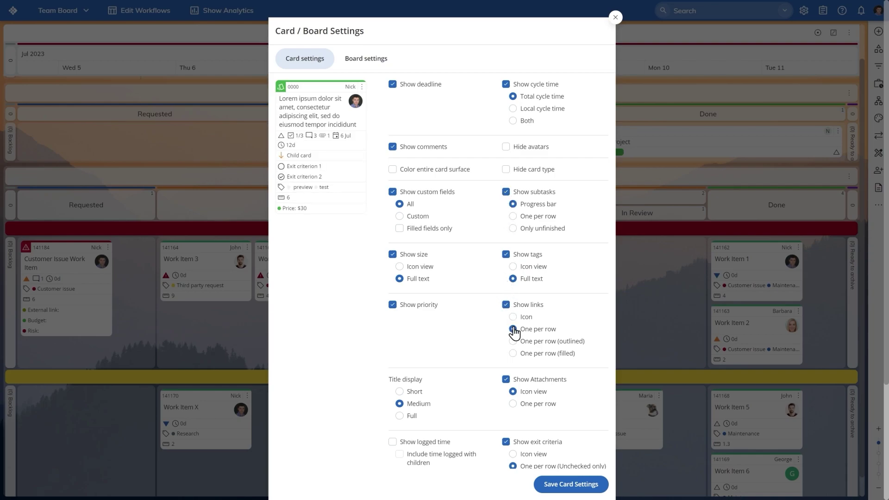
left_click(513, 354)
left_click(585, 484)
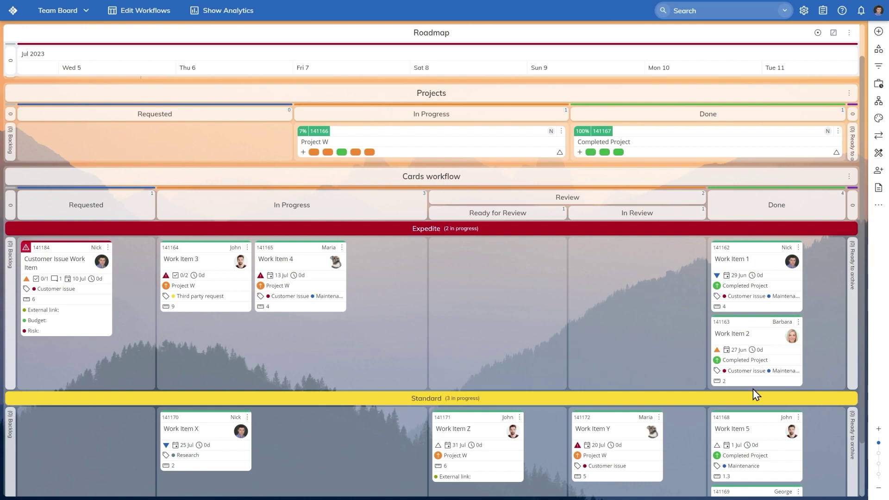
Preview the board in progressively smaller card views, and restore the Large view
left_click(879, 454)
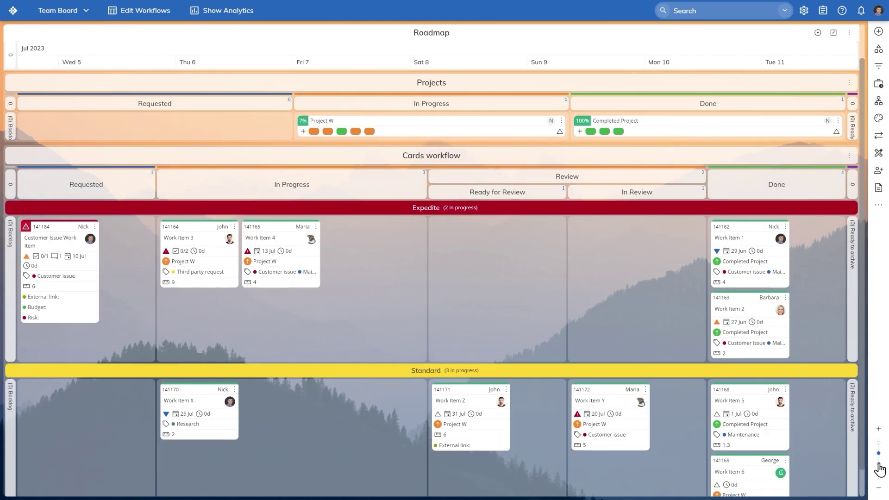
left_click(879, 474)
left_click(879, 475)
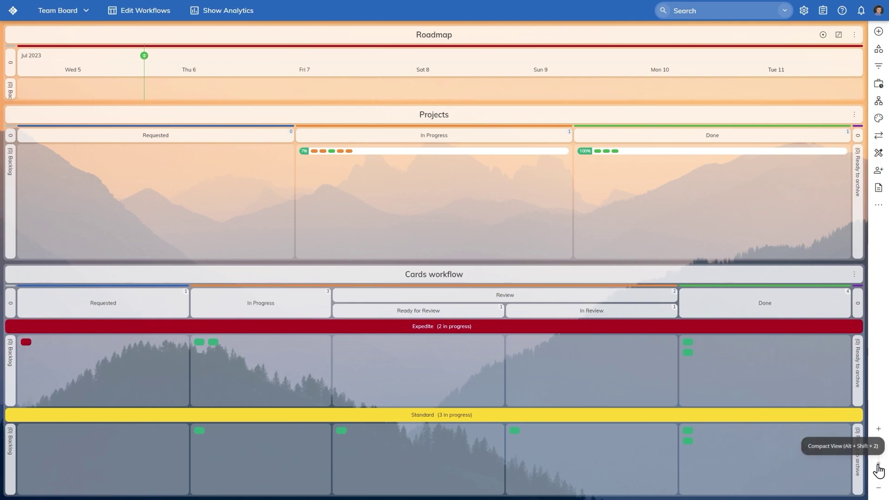
left_click(878, 463)
left_click(878, 454)
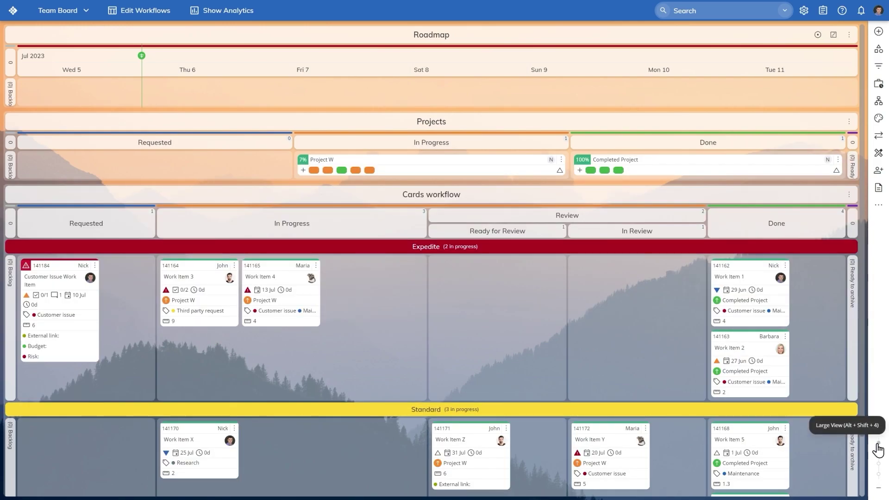
left_click(878, 448)
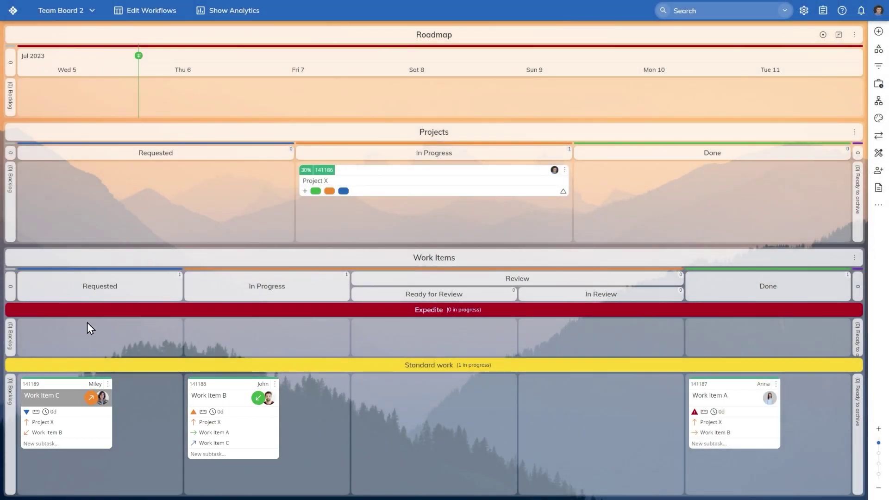
Try to move Work Item C from Requested to In Progress in the Standard work lane of Team Board 2
left_click_drag(72, 381, 229, 363)
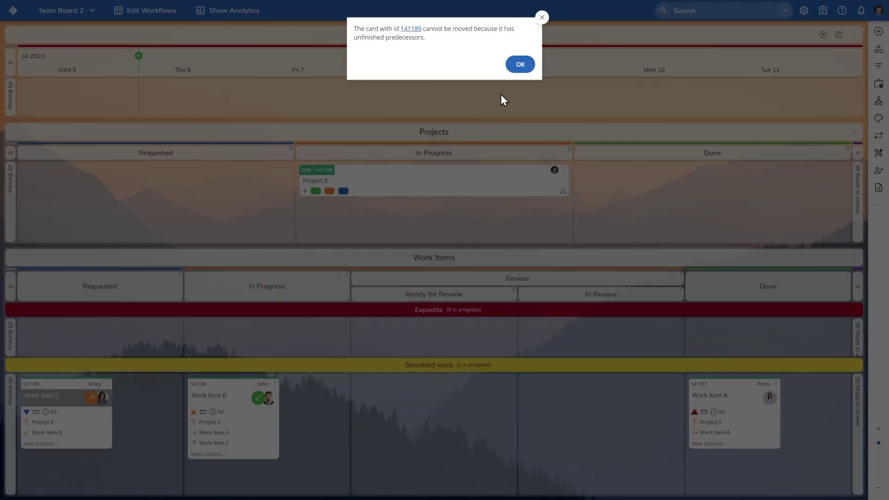
left_click(520, 67)
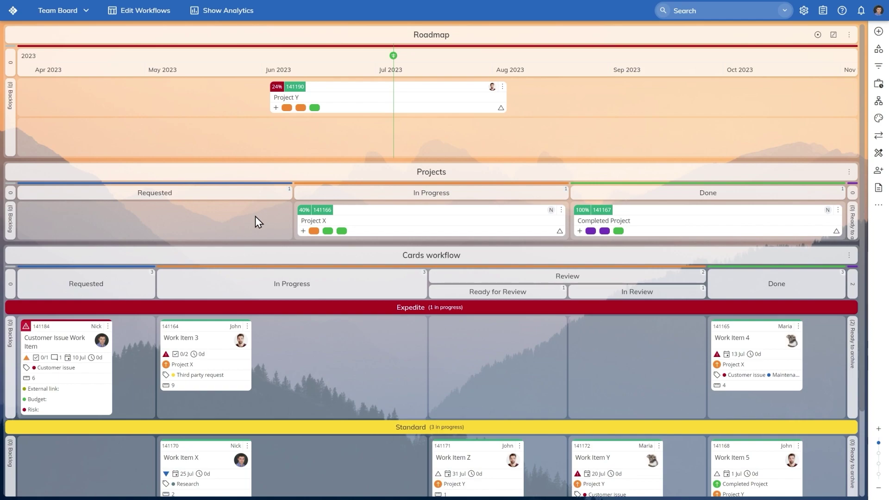
Create a card titled "New Team Project" in the Requested column of the Projects workflow on Team Board
double_click(156, 227)
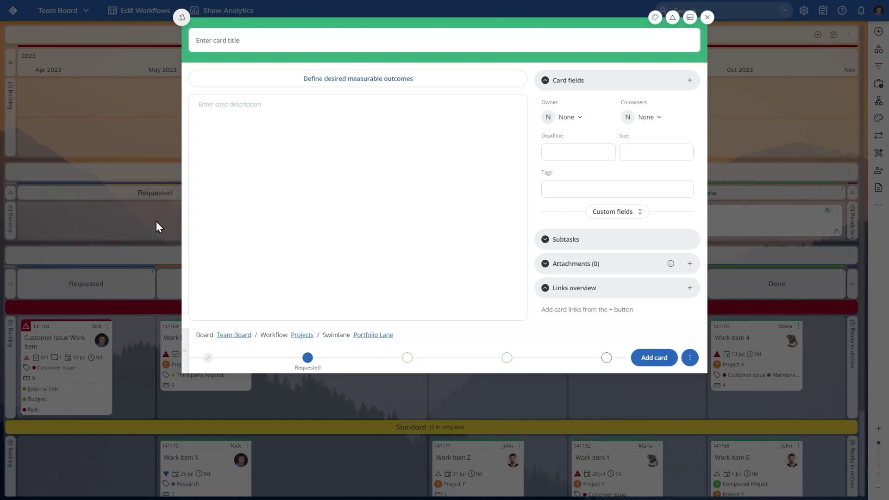
type("New Team Project")
left_click(661, 363)
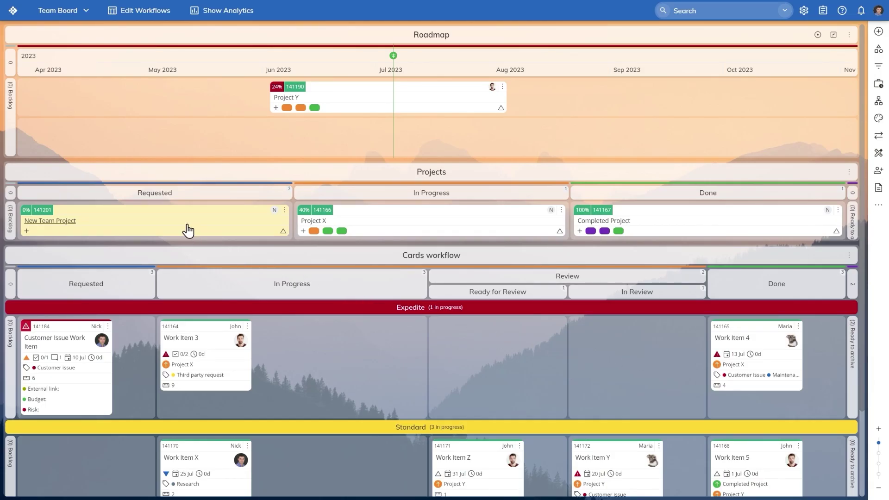
Create a child card of New Team Project titled "Work Item 1" in the Standard lane's Requested column of the Cards workflow
left_click_drag(154, 218, 148, 354)
left_click(226, 370)
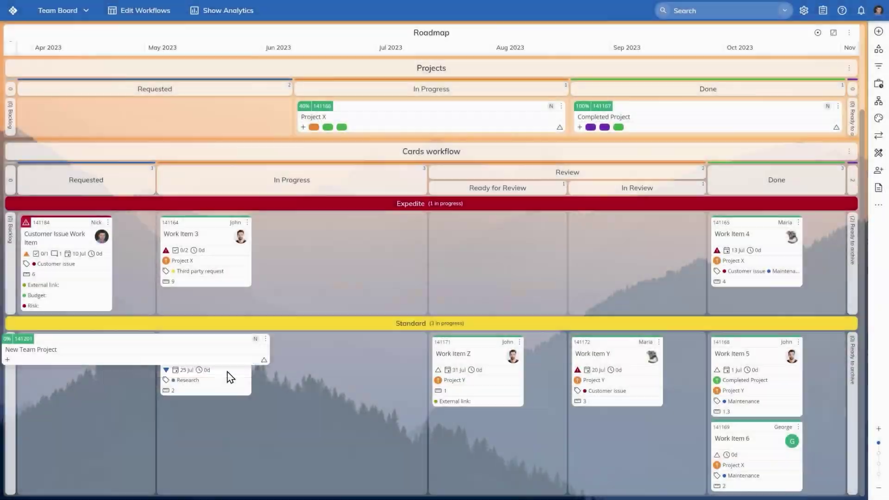
triple_click(319, 38)
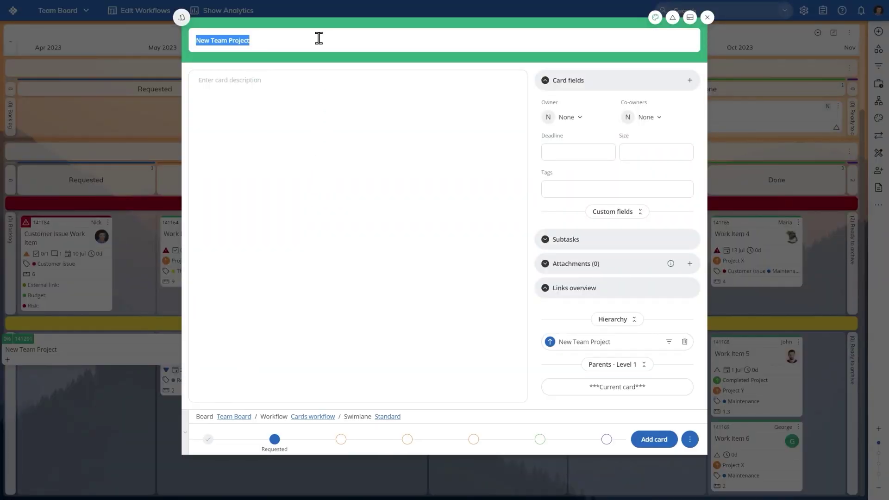
type("Work Item 1")
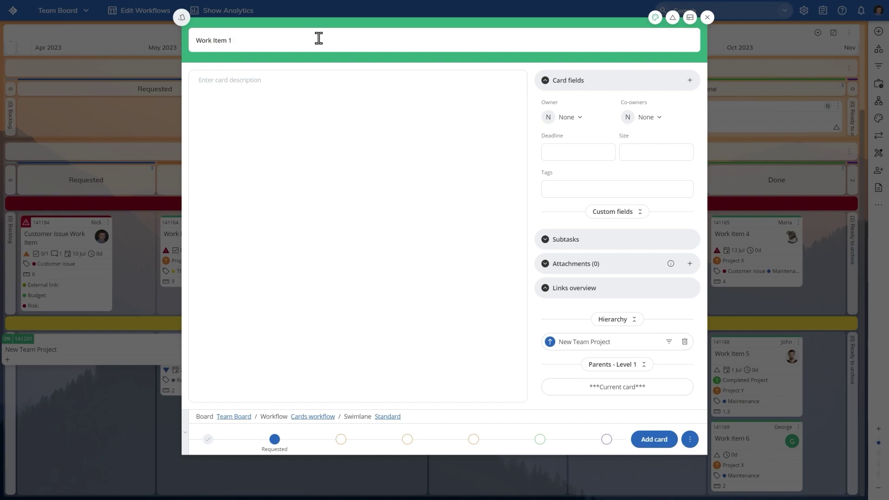
left_click(690, 439)
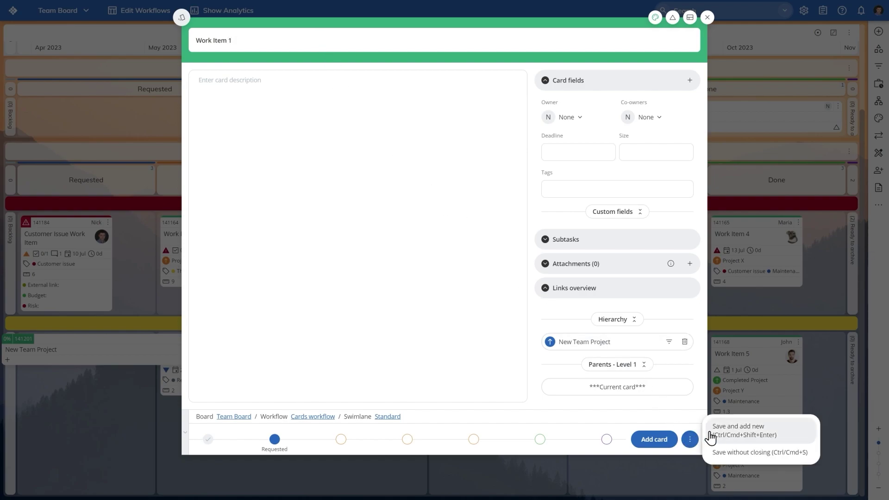
left_click(710, 431)
Add two more child cards to New Team Project, titled "Work Item 2" and "Work Item 3"
type("Work It")
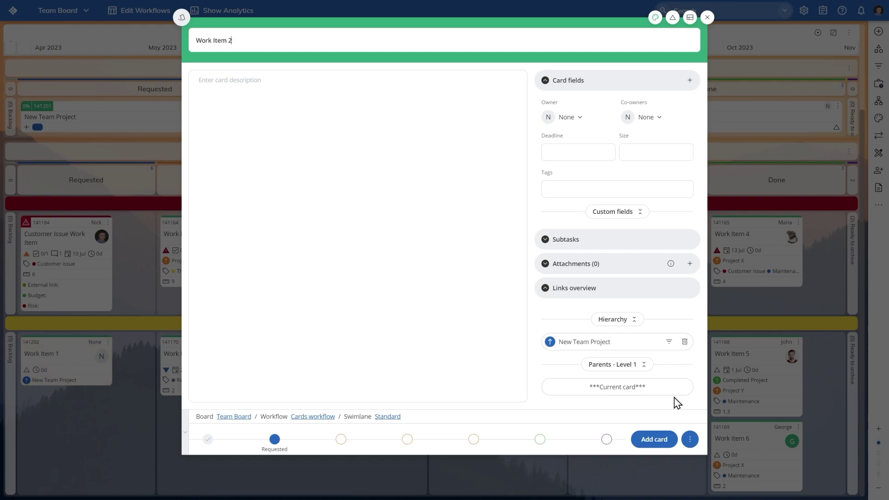
left_click(690, 439)
left_click(712, 435)
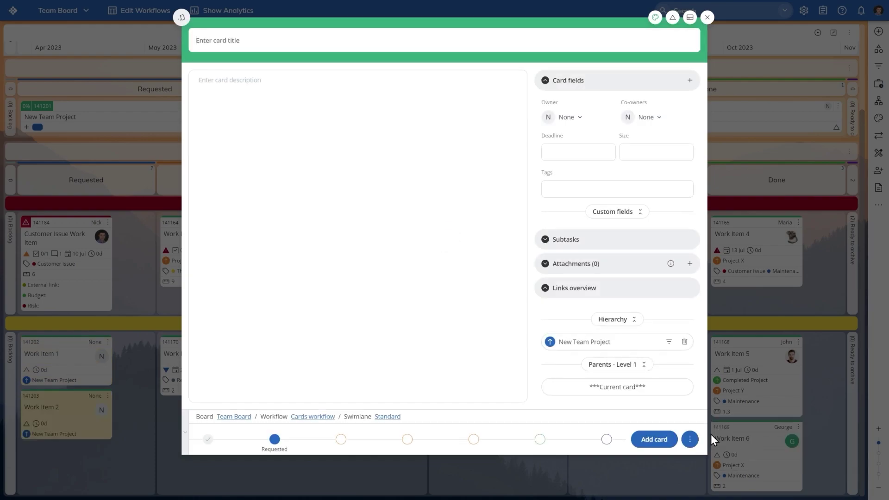
type("Work Item 3")
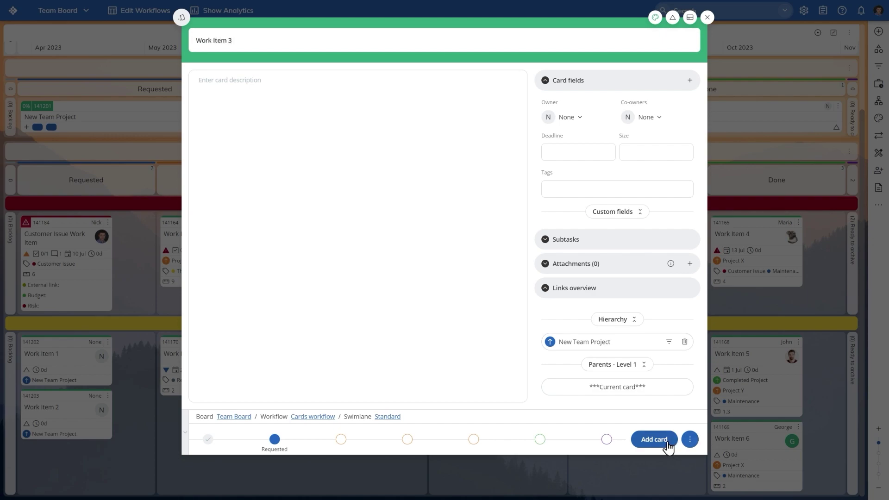
left_click(668, 445)
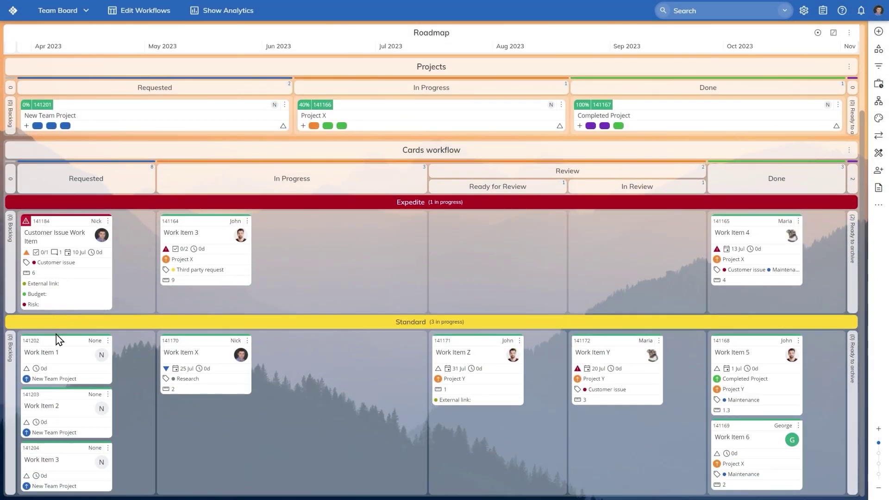
Move Work Item 1 through In Progress to Done, and bring New Team Project's other child cards to Done as well
left_click_drag(62, 348, 200, 360)
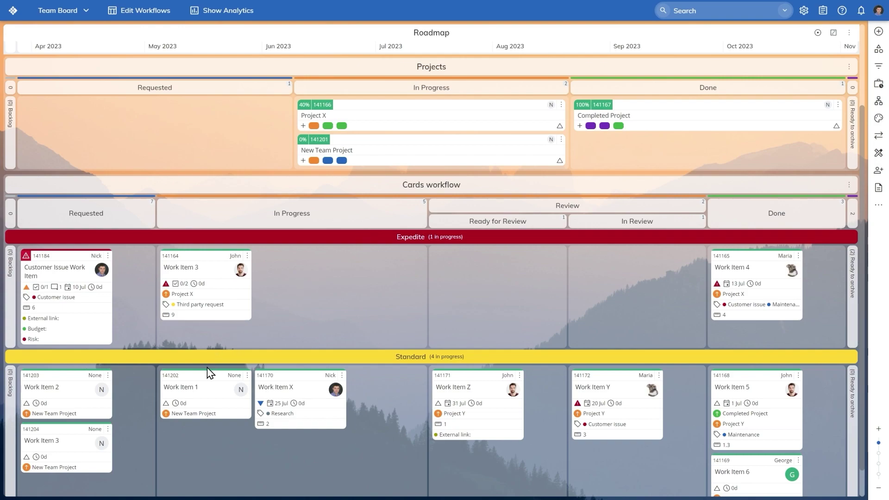
left_click_drag(200, 381, 731, 382)
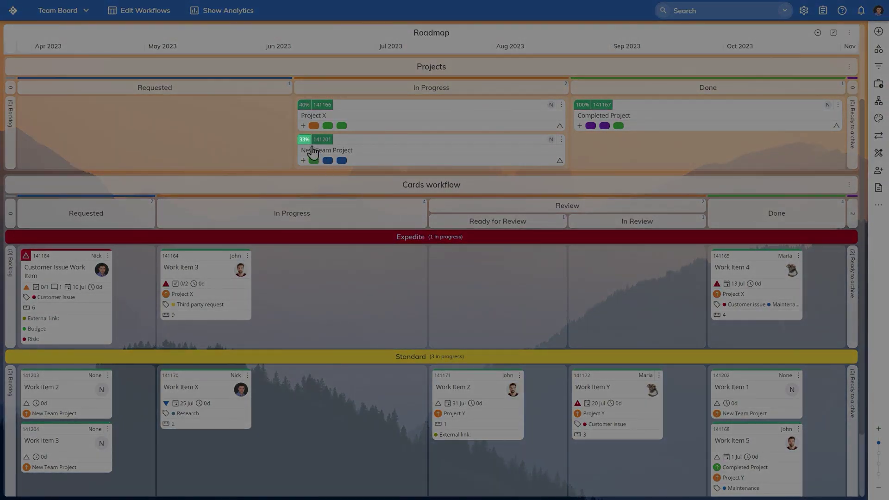
mouse_move(307, 148)
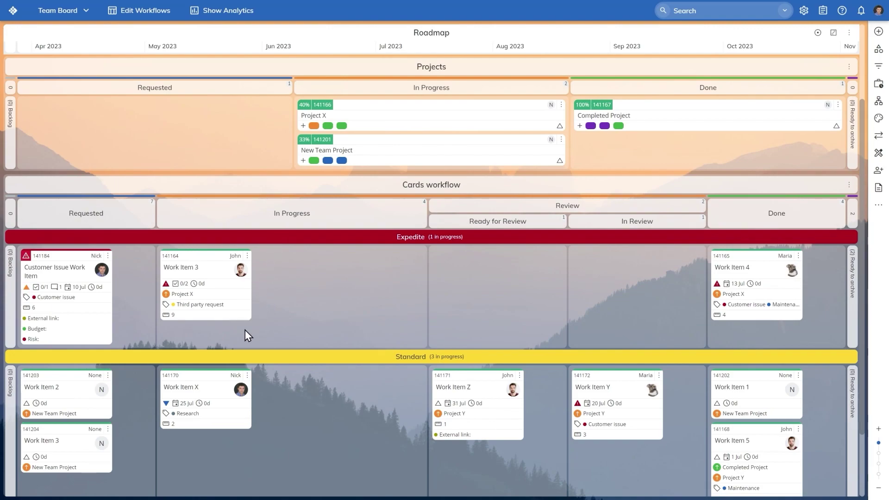
left_click_drag(143, 442, 731, 387)
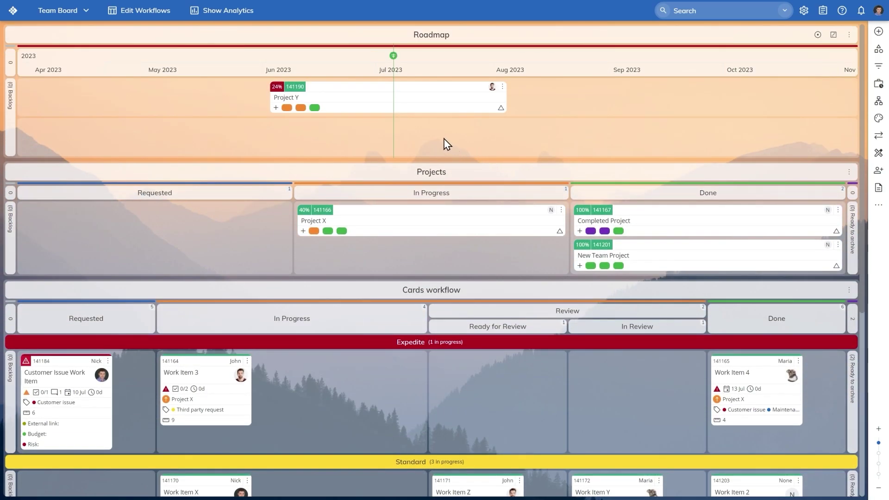
Create an initiative titled "Timeline Project" on the Roadmap below Project Y, planned from 18 Jul to 18 Aug, and save its card details
left_click(444, 139)
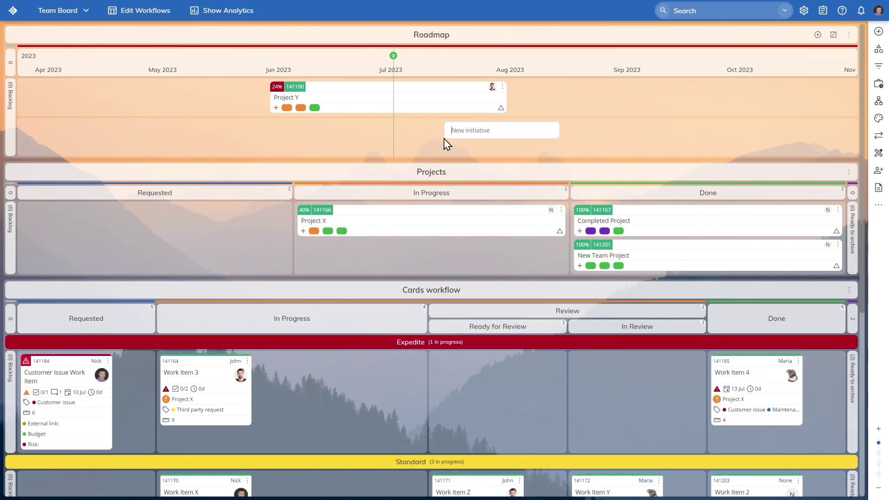
type("Timeline Project")
key("Return")
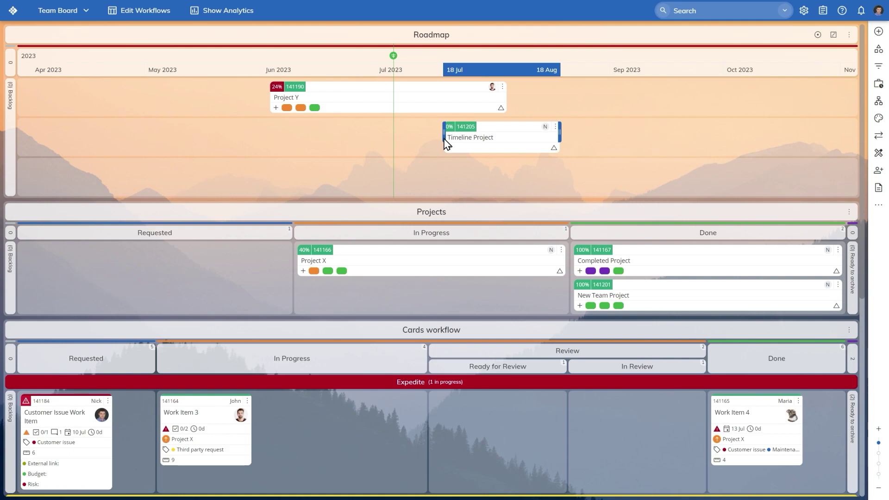
left_click(468, 146)
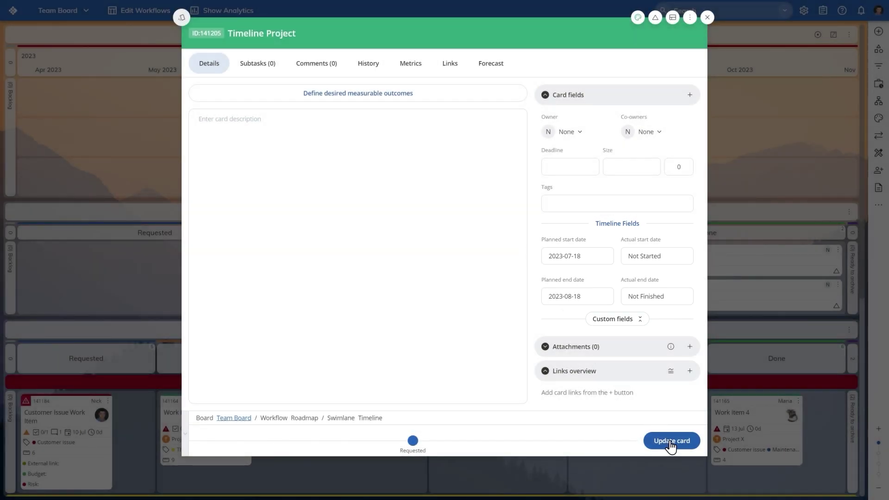
left_click(671, 442)
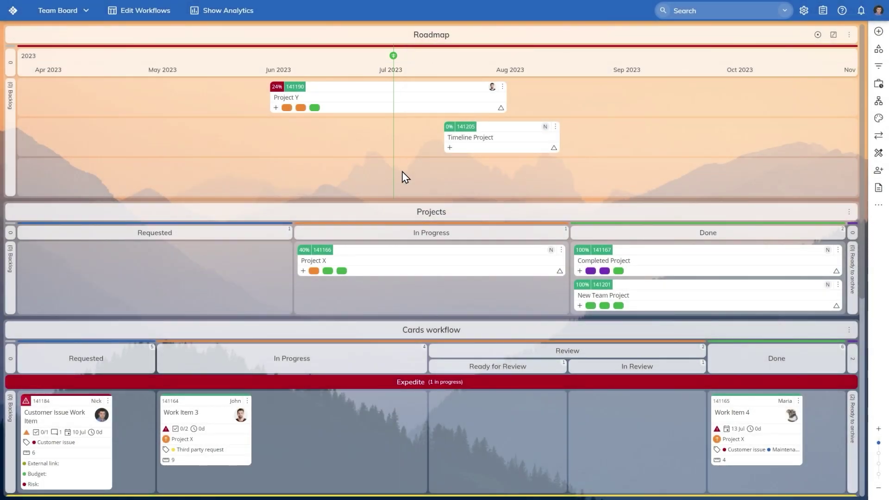
Extend Timeline Project's planned end on the Roadmap to about late September 2023
mouse_move(287, 102)
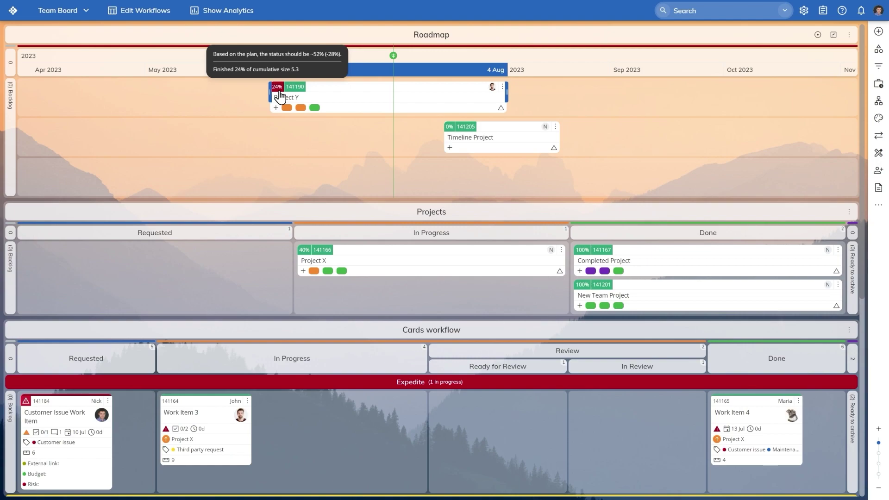
mouse_move(525, 131)
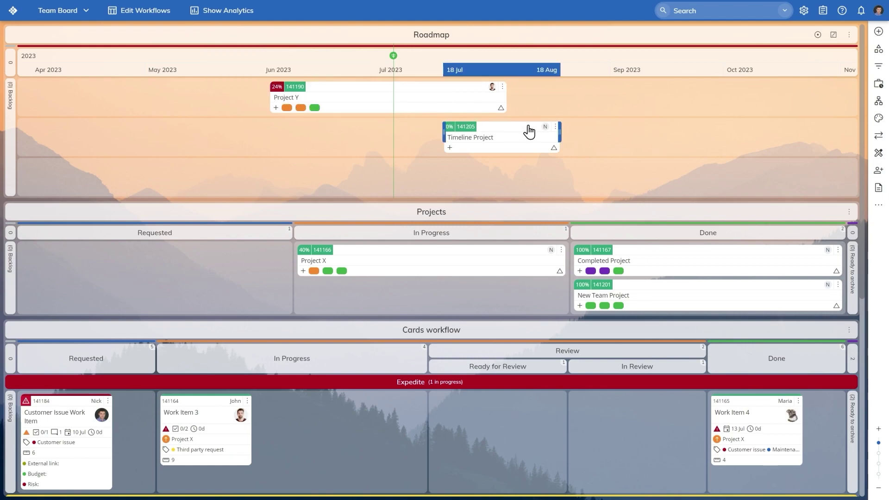
left_click_drag(559, 133, 711, 125)
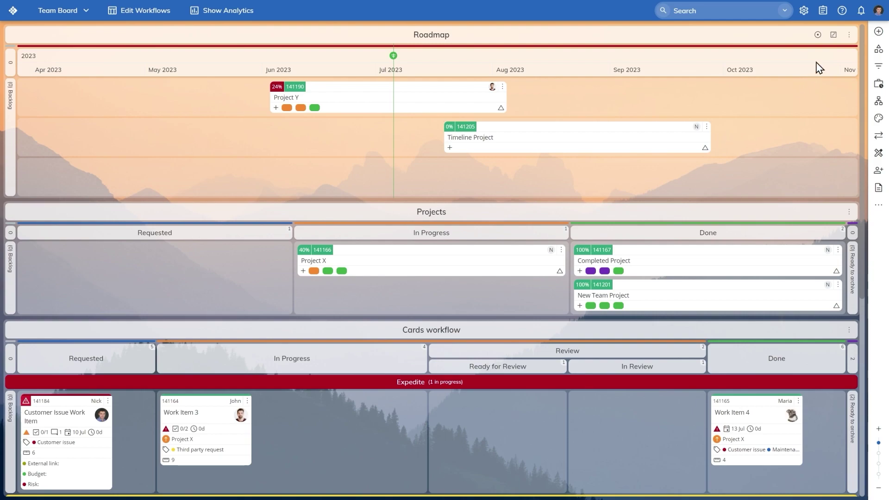
Switch the Roadmap's time scale to Weeks and finally to Quarters
left_click(833, 35)
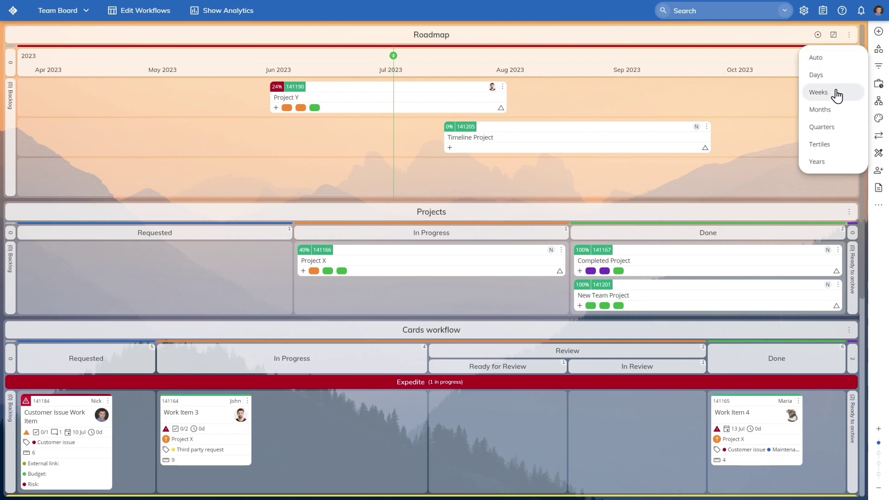
left_click(834, 92)
left_click(833, 35)
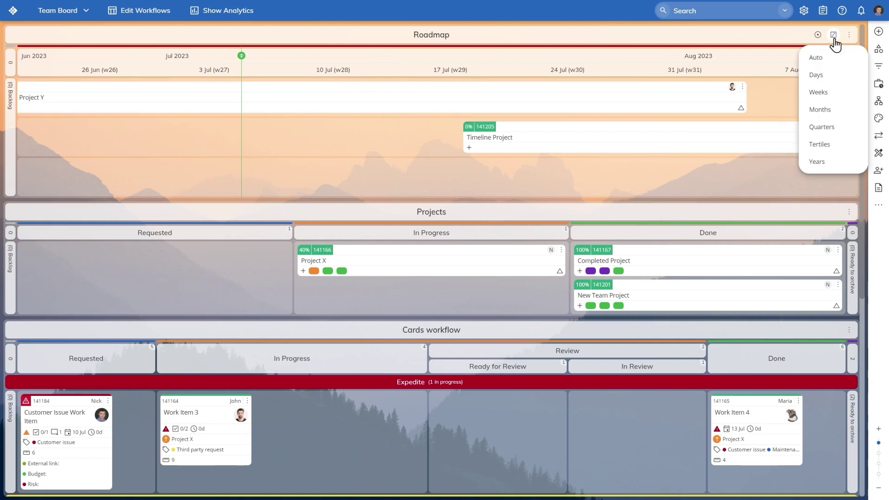
left_click(829, 126)
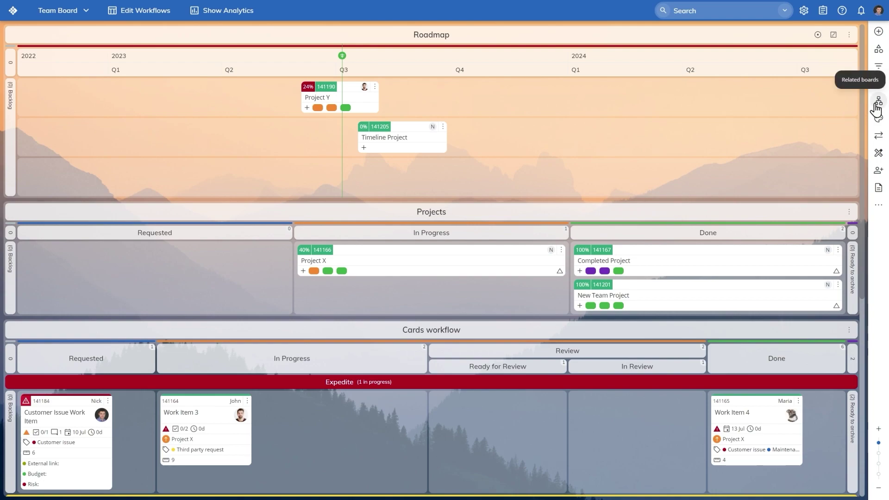
Add Team Board B with its Work Items workflow as a related board of Team Board
left_click(877, 110)
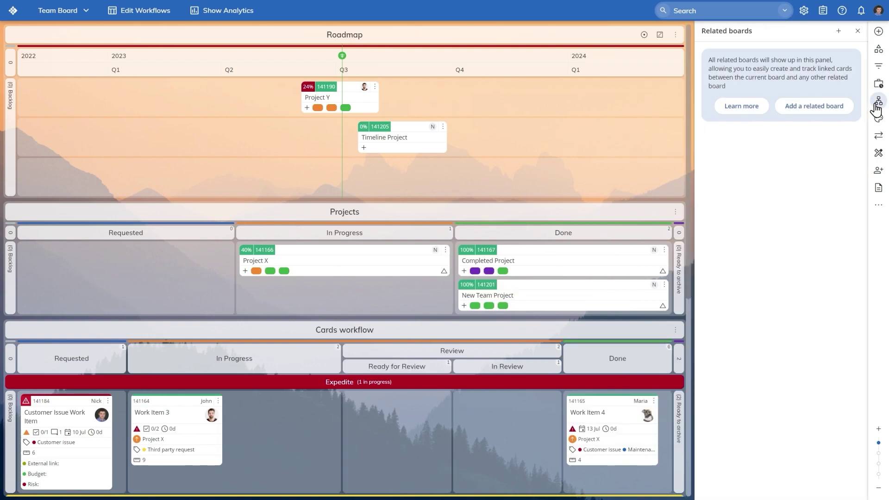
left_click(814, 111)
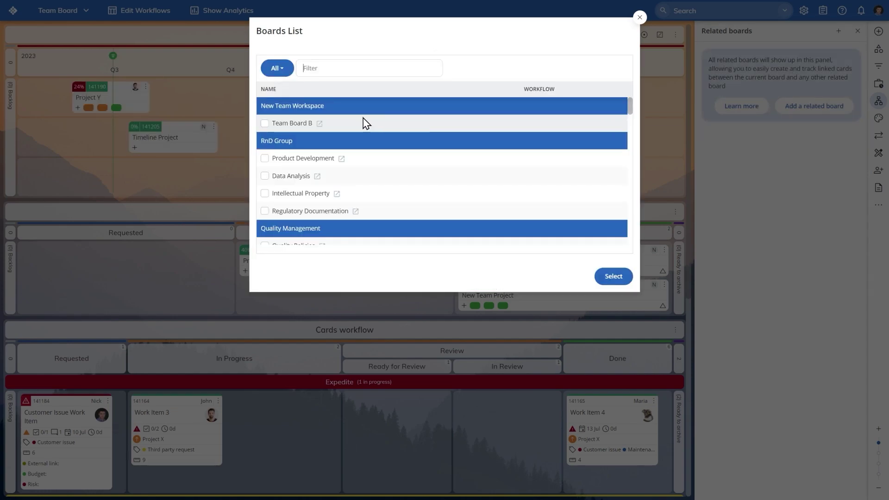
left_click(265, 123)
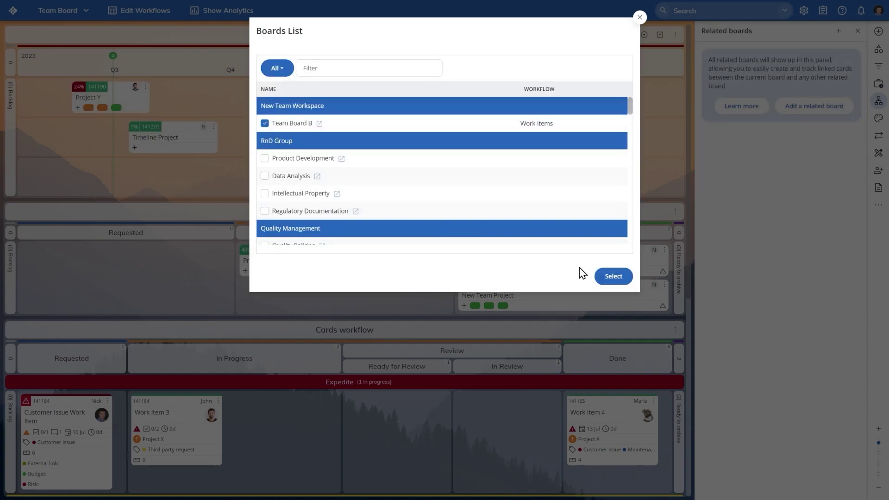
left_click(613, 277)
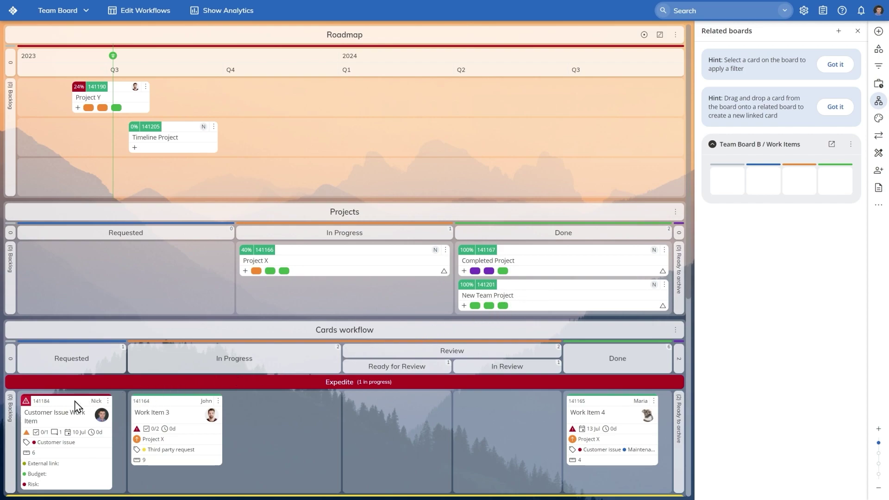
Create a predecessor card for Customer Issue Work Item titled "Predecessor Work Item" in the Requested column of Team Board B's Work Items workflow
left_click_drag(75, 408, 766, 190)
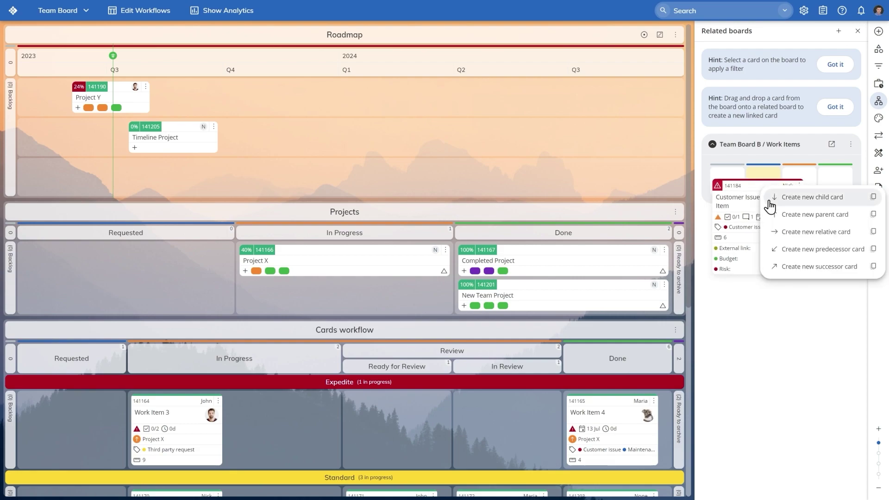
left_click(793, 255)
type("Predecessor Work Item")
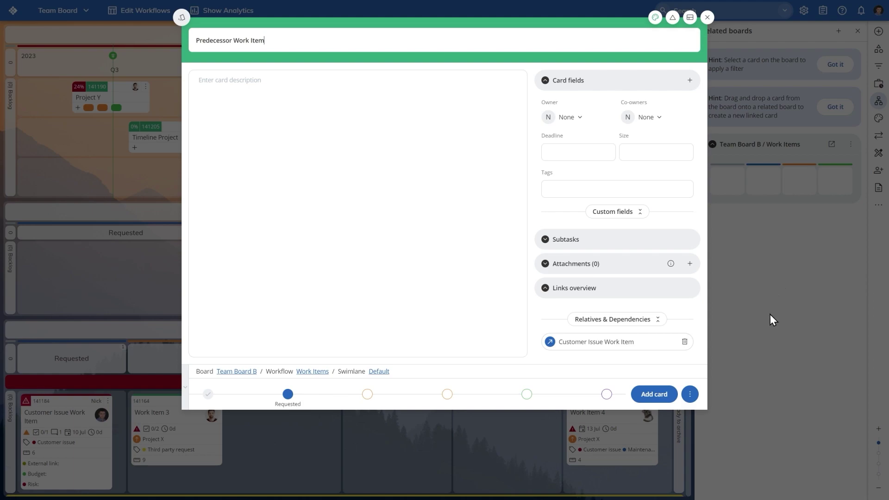
left_click(668, 392)
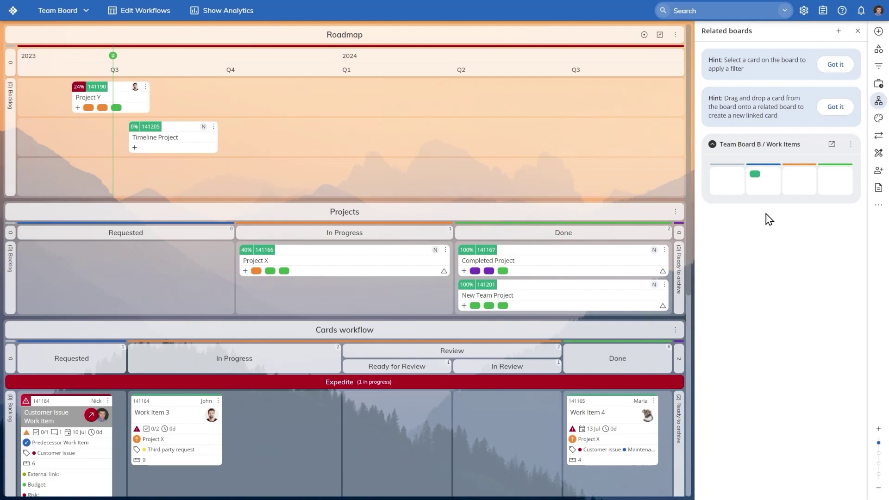
On Team Board B, move Predecessor Work Item to In Progress and block it as Budget required, and close Team Board's related boards view
left_click(832, 145)
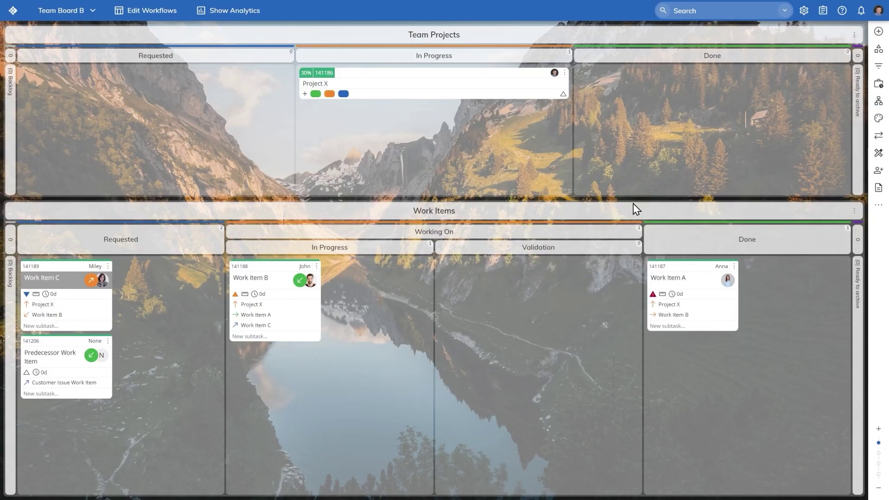
left_click_drag(72, 340, 272, 363)
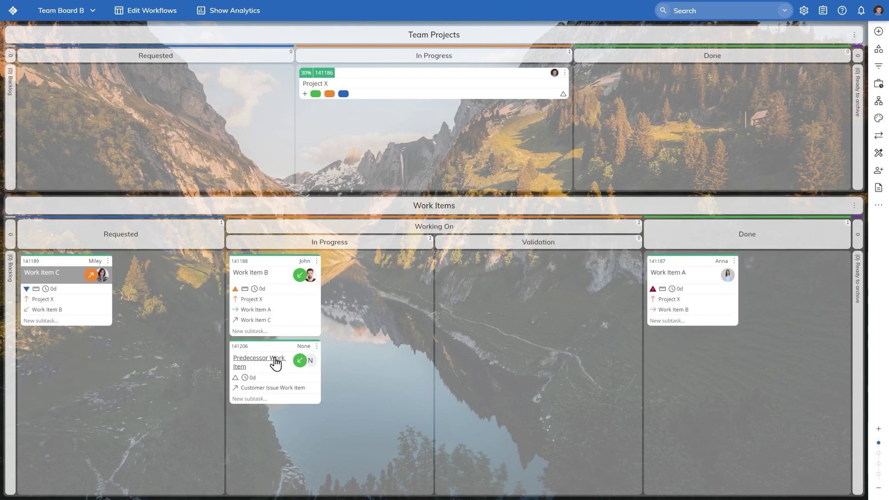
left_click(317, 349)
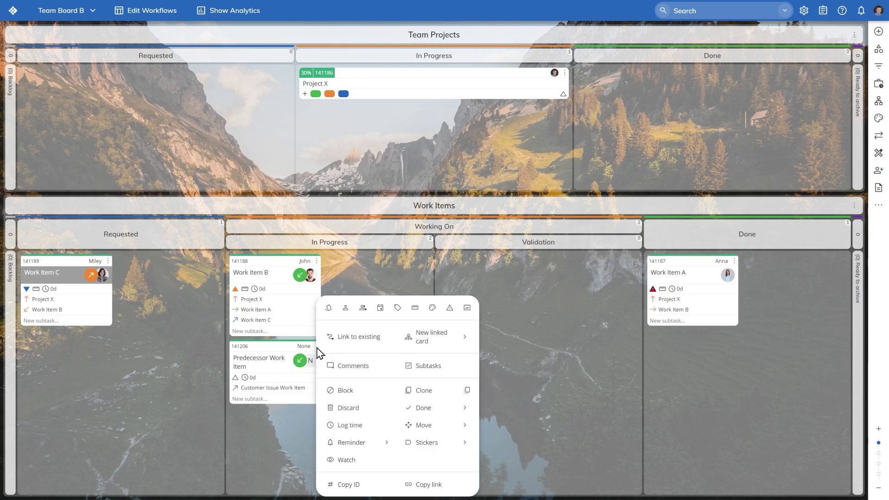
left_click(347, 391)
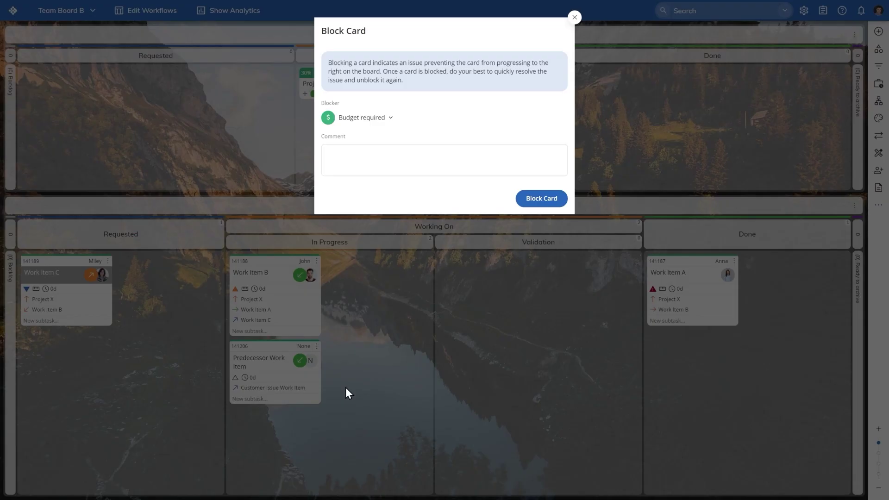
left_click(536, 202)
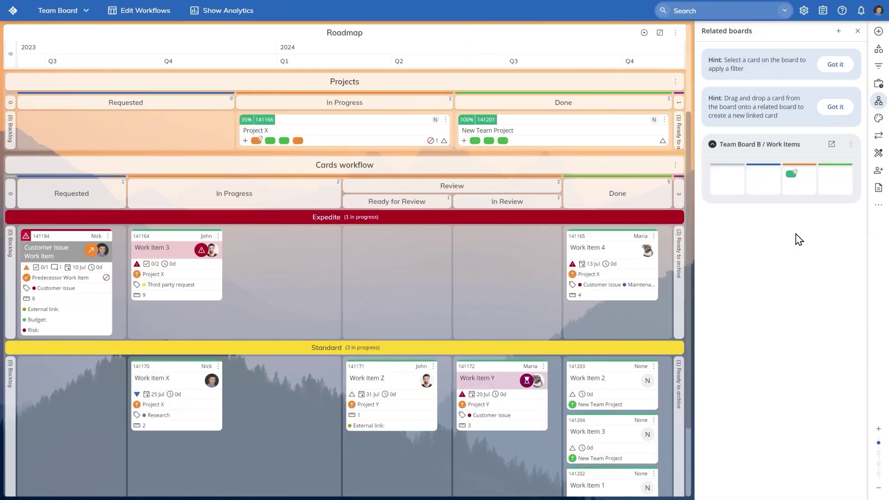
left_click(857, 31)
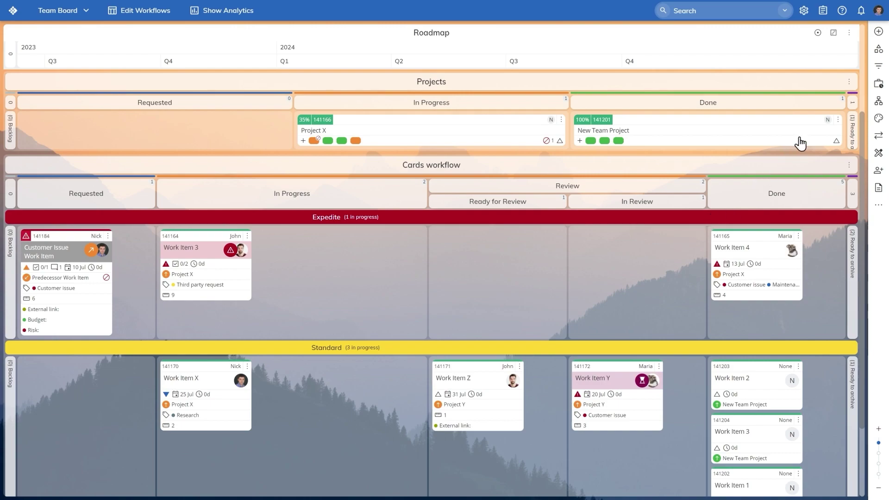
Add the Thumbs up sticker to the Work Item Z card
left_click(878, 49)
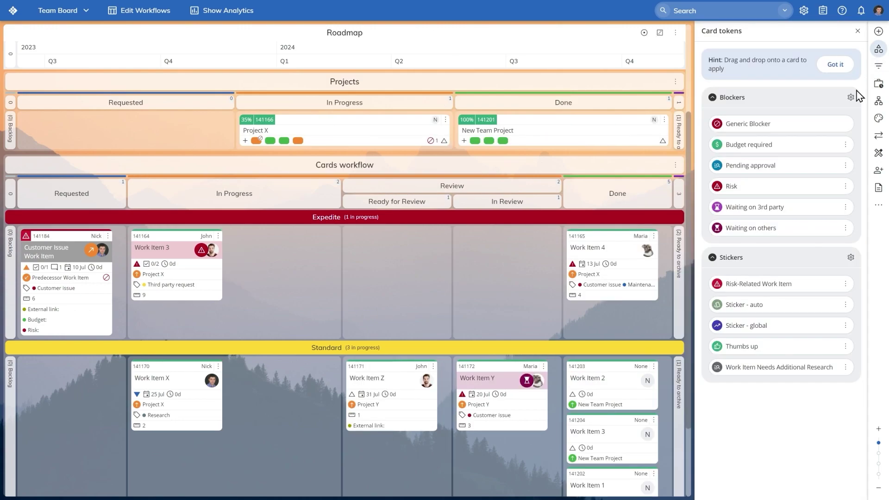
left_click_drag(755, 347, 395, 380)
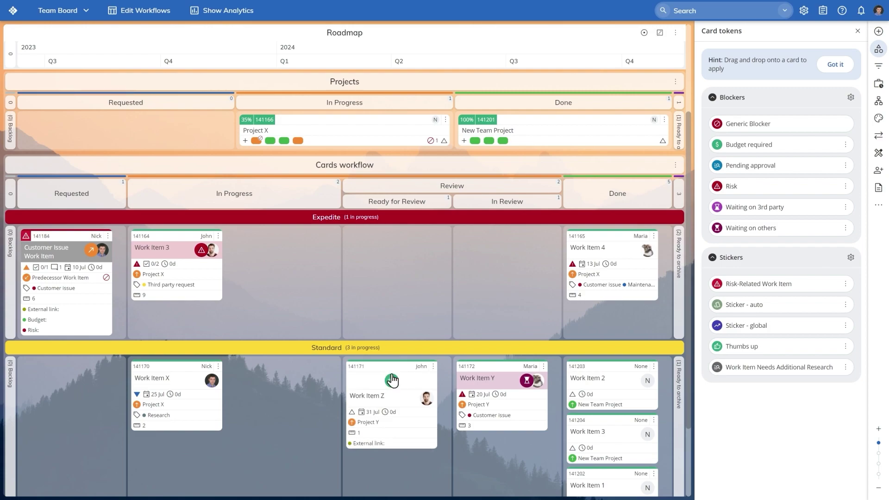
Block Work Item X with the Generic Blocker and the comment "Working on a higher-priority work item", and close the card tokens
left_click(218, 367)
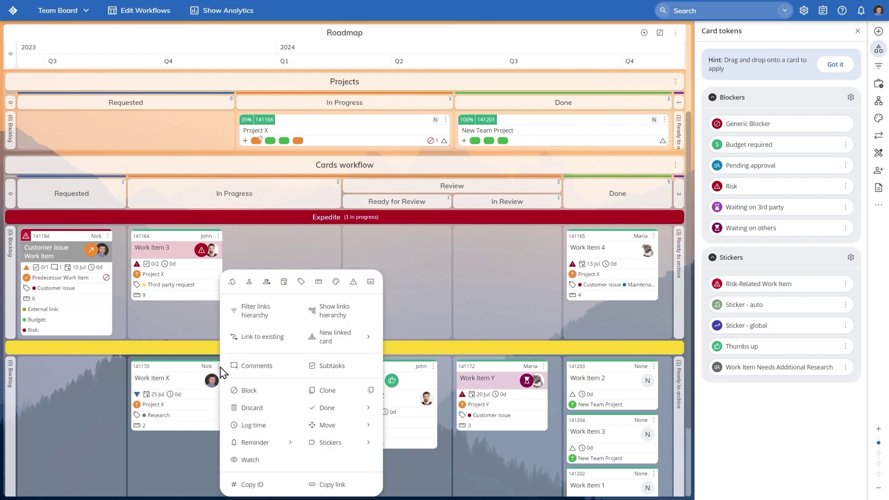
left_click(250, 390)
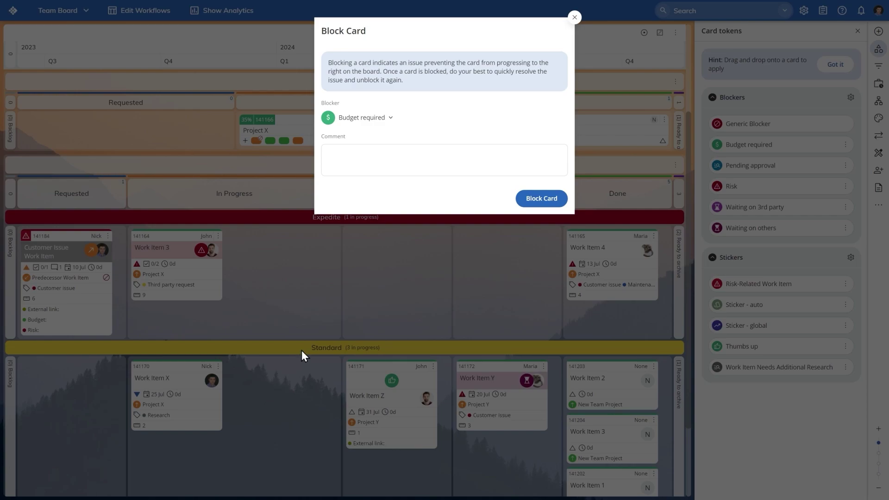
left_click(384, 120)
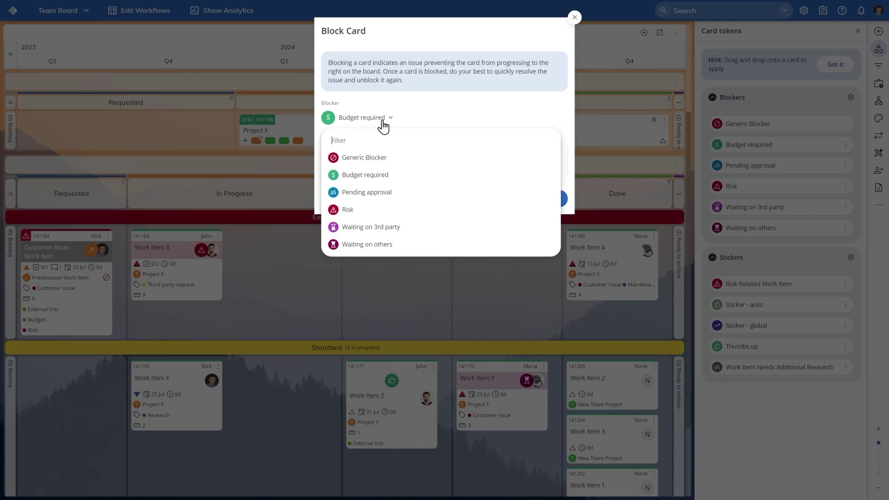
left_click(383, 159)
left_click(386, 165)
type("Working on a higher-priority work item")
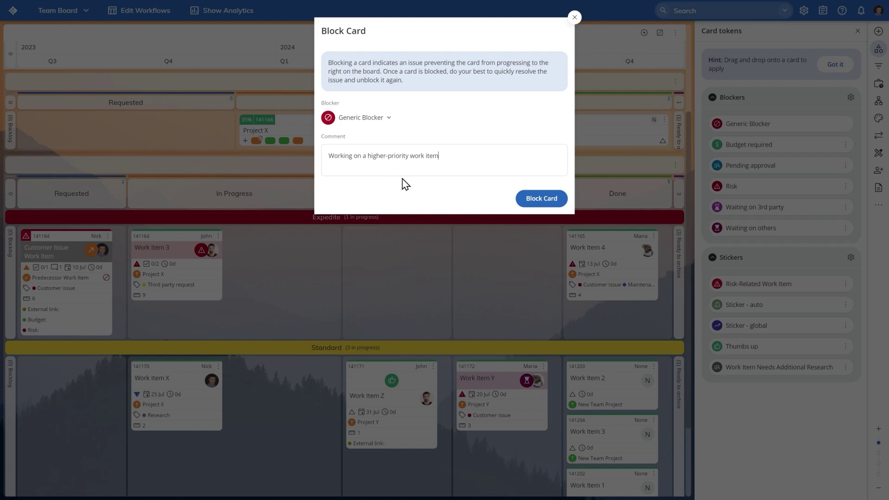
left_click(534, 202)
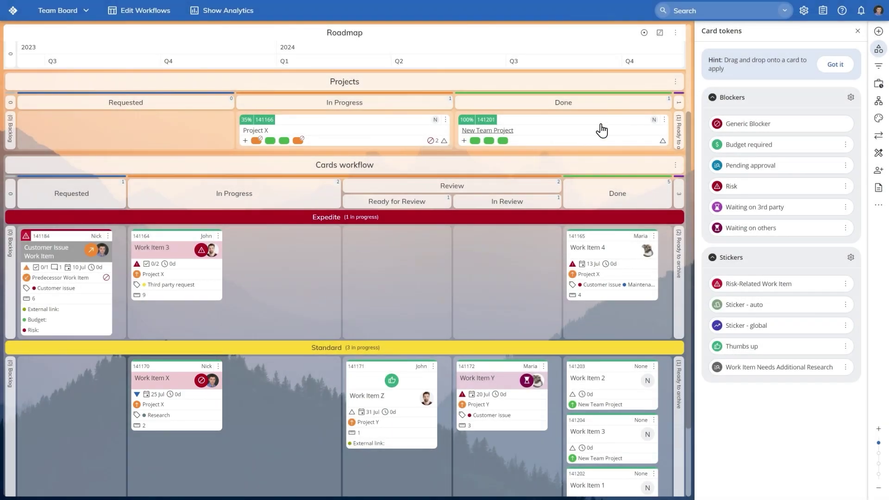
left_click(855, 32)
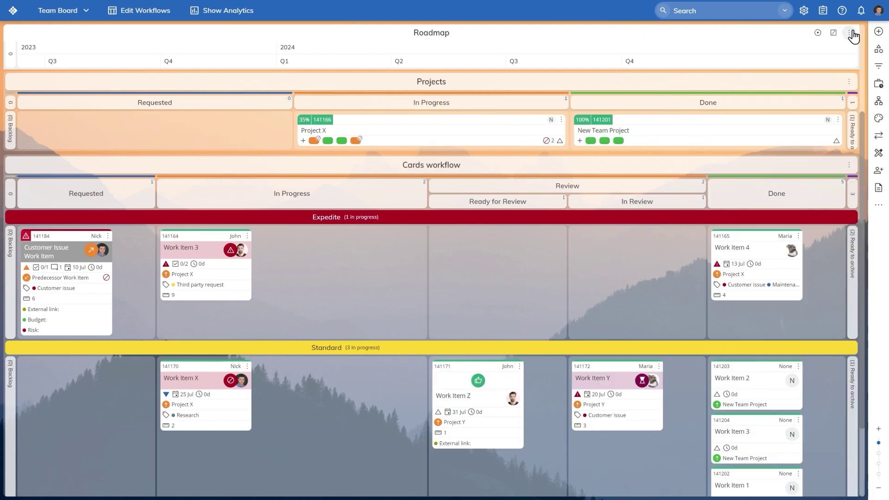
Filter the board with the Blocked work quick filter and select Work Item 3 from the filter results
left_click(878, 68)
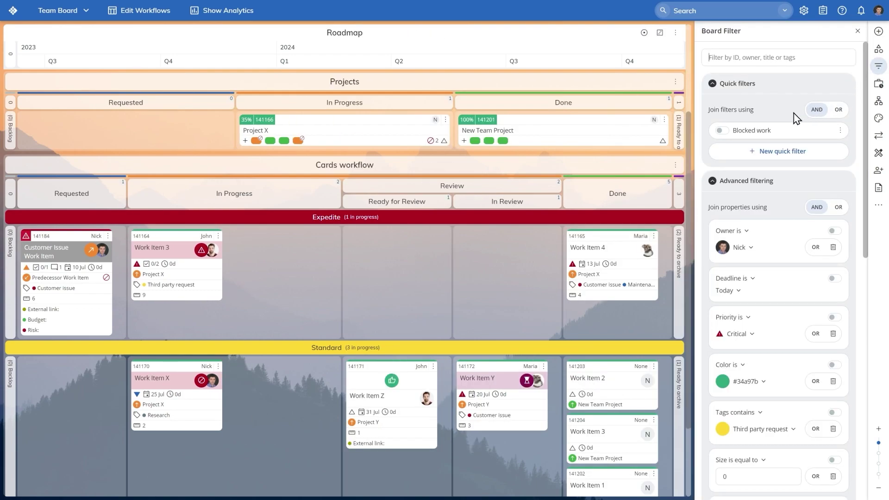
left_click(723, 132)
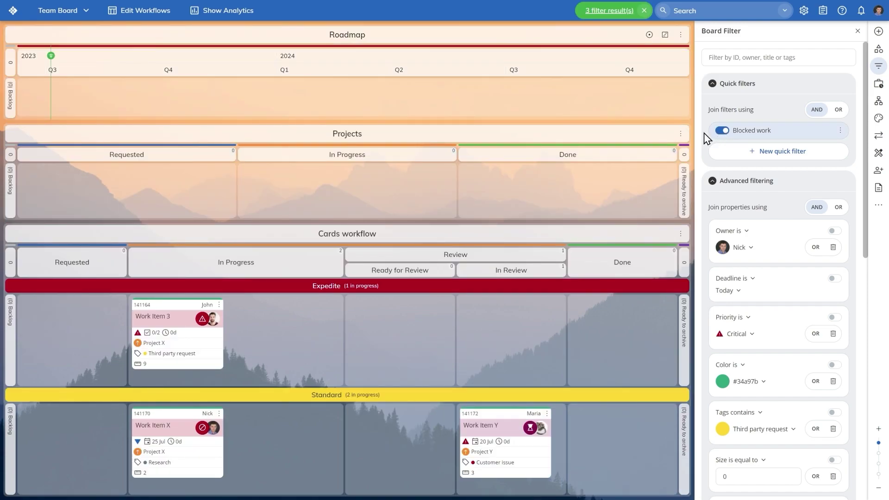
left_click(610, 17)
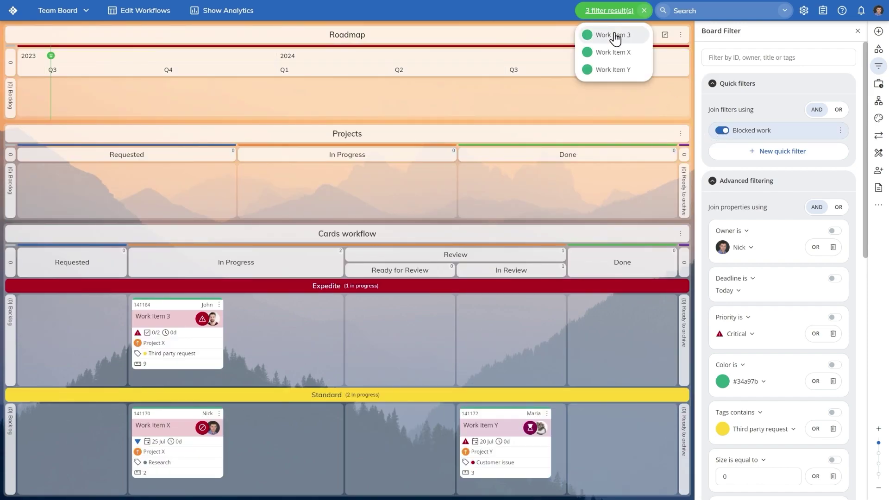
left_click(614, 37)
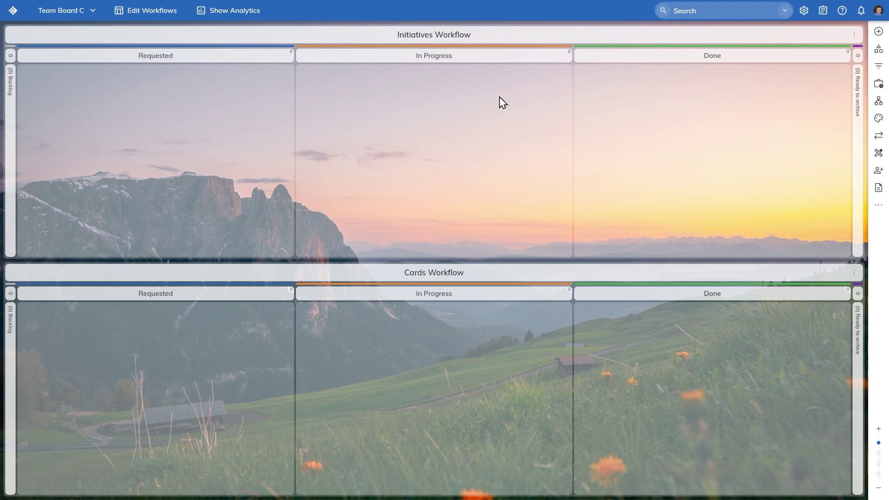
Open Team Board C's workflows for editing and rename the Initiatives Workflow to "Projects"
left_click(160, 20)
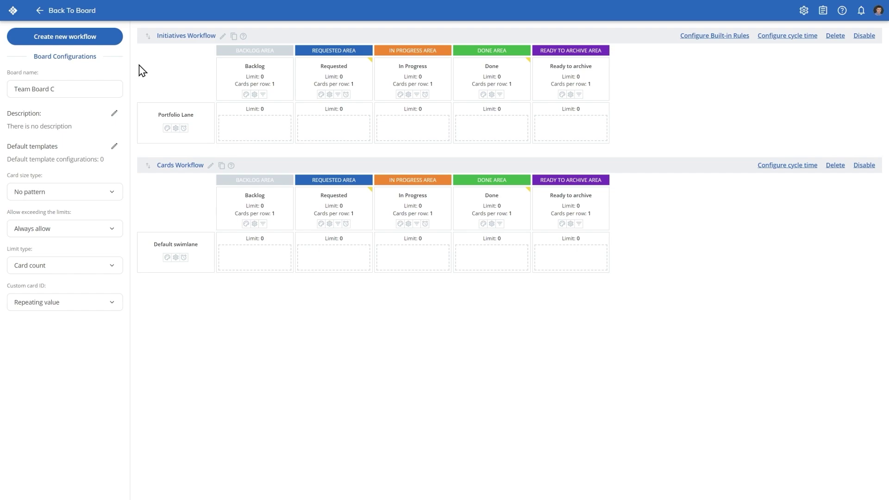
left_click(223, 36)
triple_click(227, 37)
type("Projects")
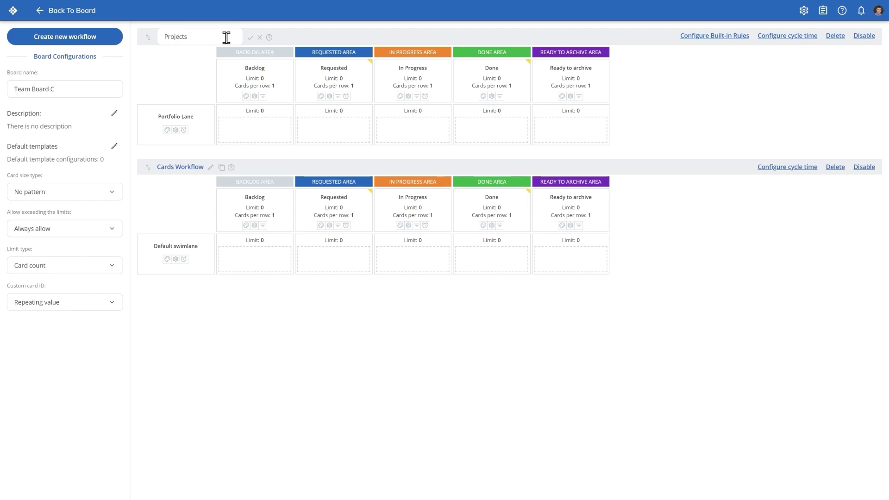
key("Return")
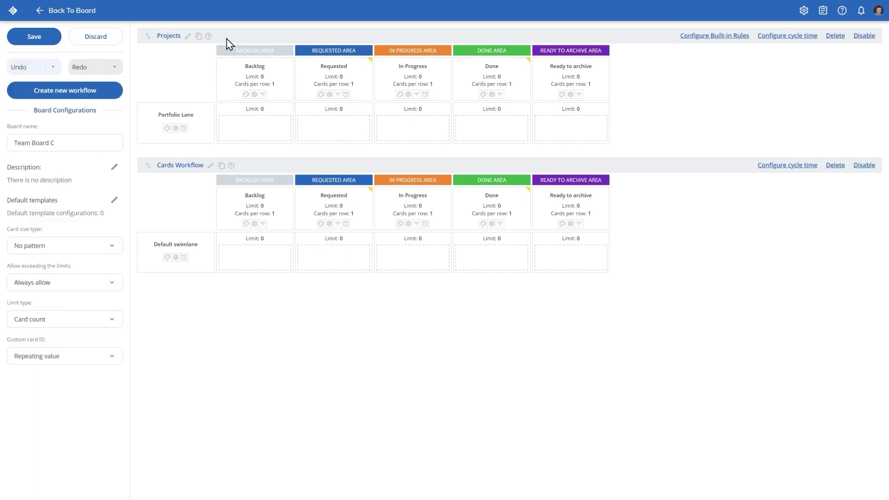
Rename the Cards Workflow to "Work Items"
left_click(211, 167)
triple_click(223, 166)
type("Work Items")
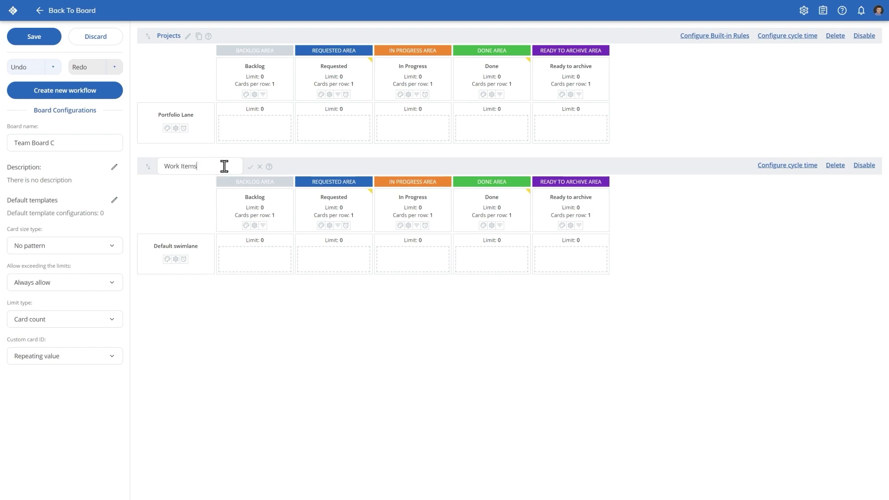
key("Return")
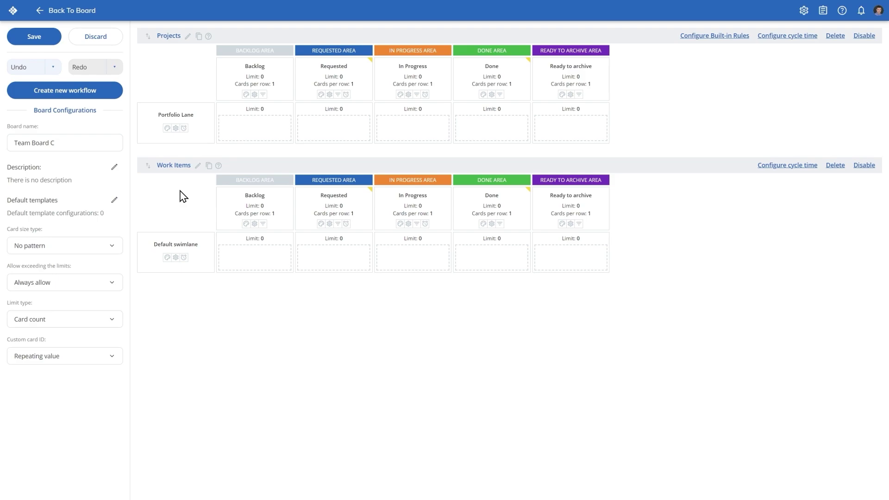
Create a new workflow of the Timeline Workflow type named "Roadmap" on Team Board C
left_click(69, 101)
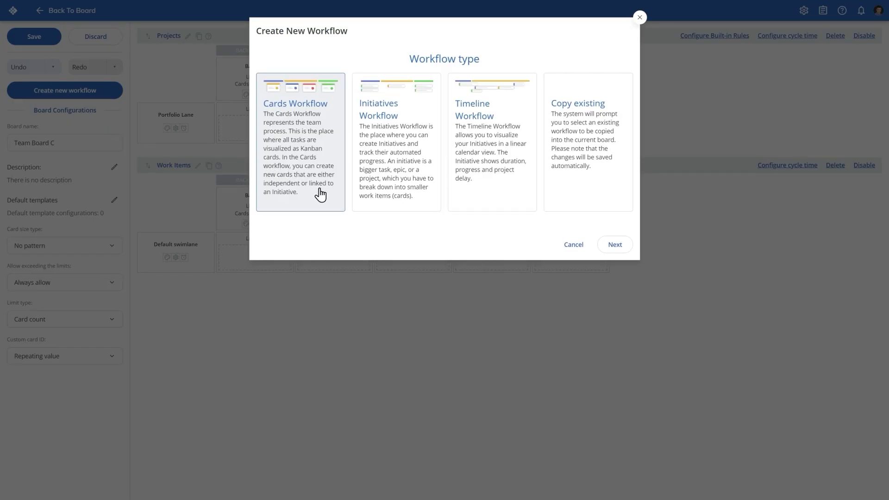
left_click(430, 203)
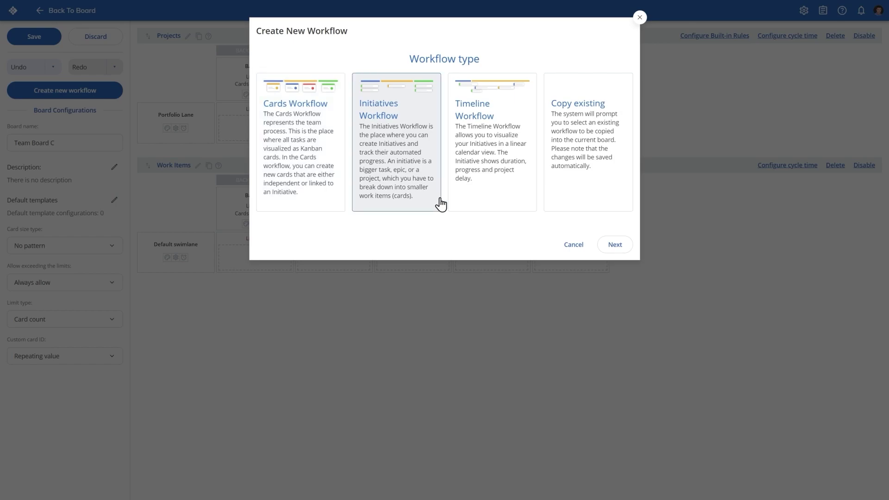
left_click(515, 198)
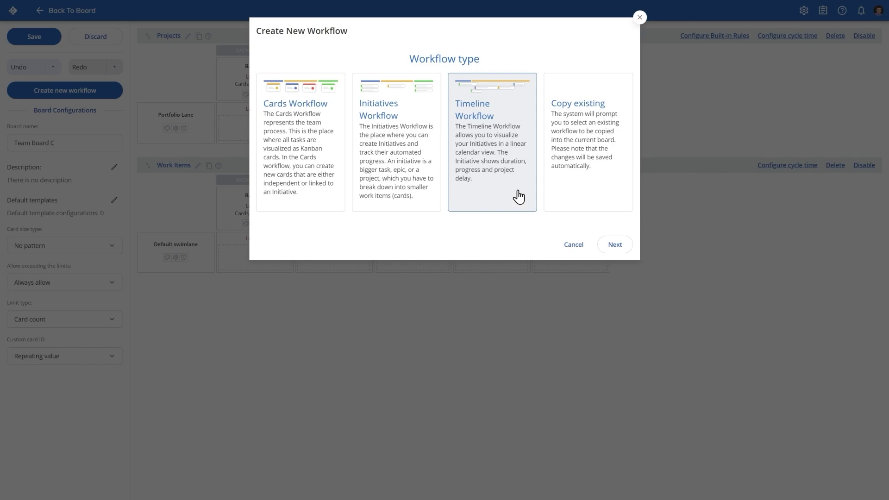
left_click(578, 196)
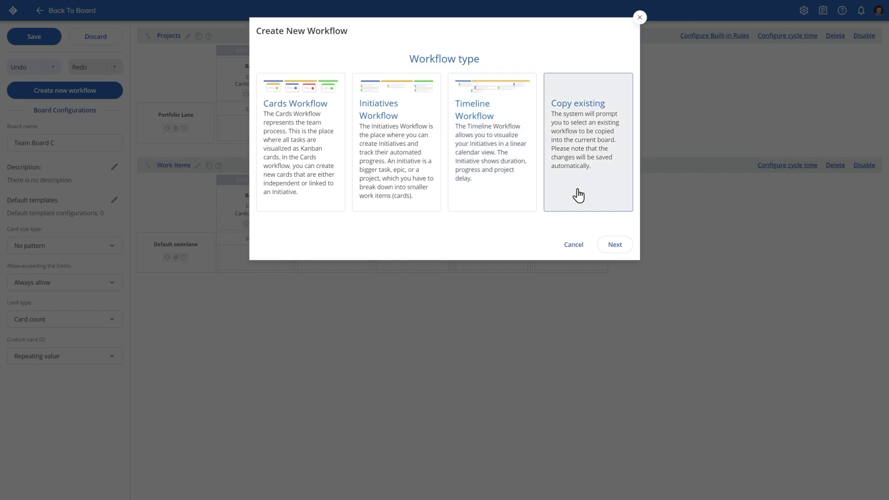
left_click(515, 198)
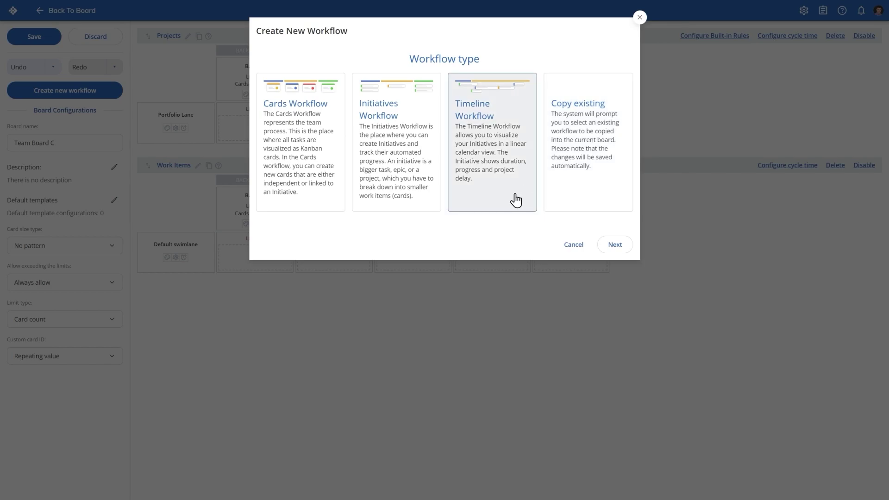
left_click(620, 249)
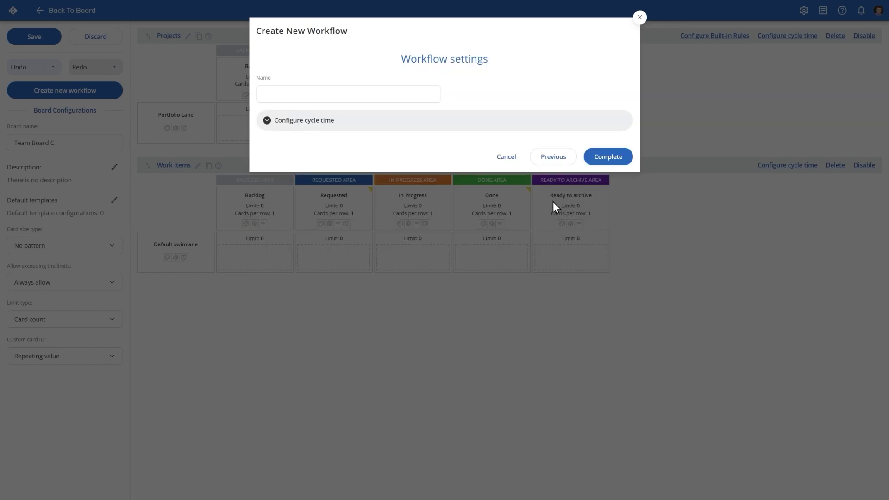
type("Roadmap")
left_click(621, 163)
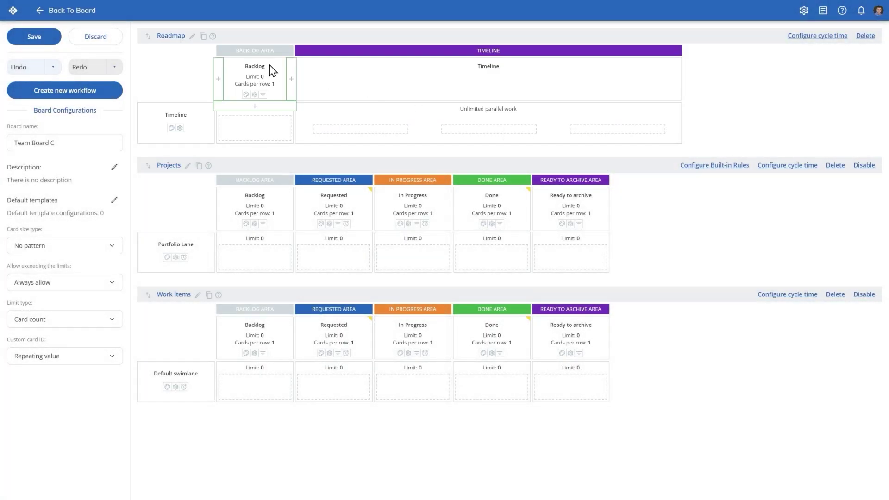
mouse_move(148, 36)
left_mouse_down()
mouse_move(139, 234)
mouse_move(147, 37)
left_mouse_up()
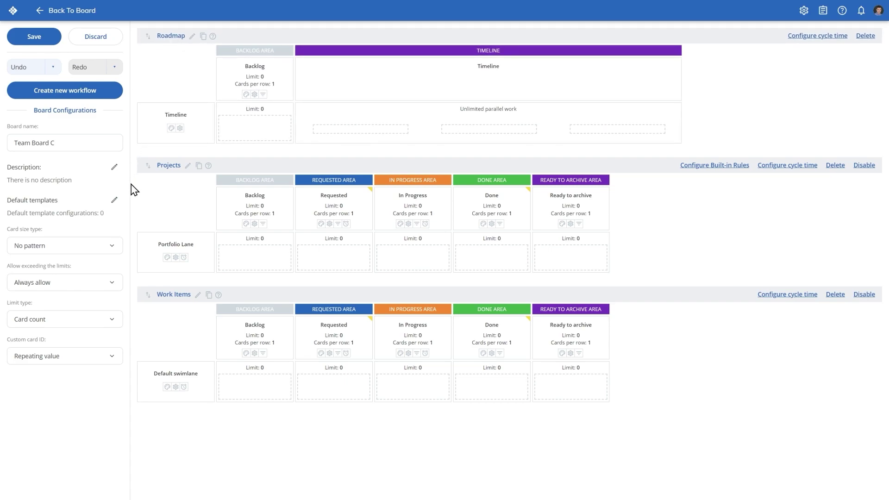
Add a column named "Review" after In Progress in the Work Items workflow
mouse_move(217, 348)
mouse_move(297, 353)
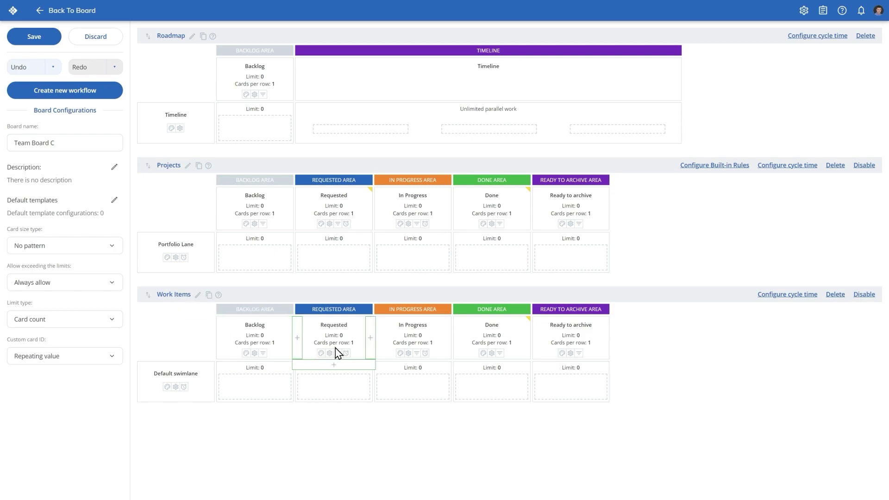
mouse_move(379, 353)
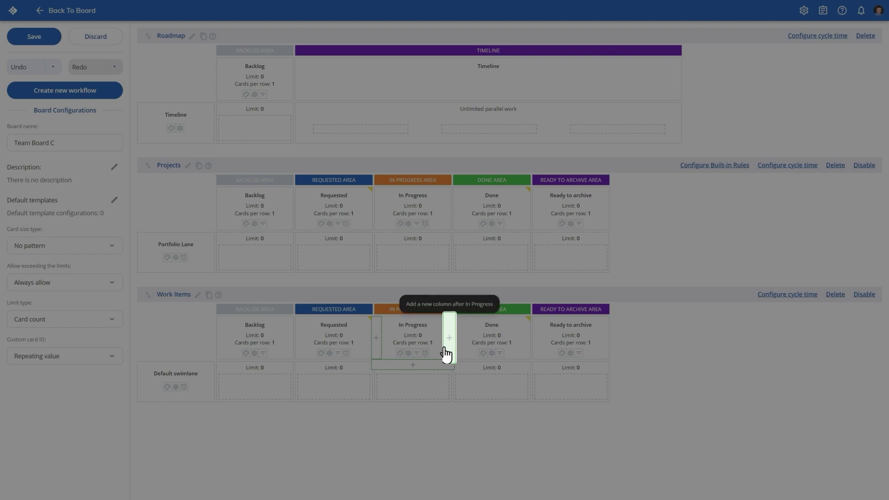
left_click(447, 351)
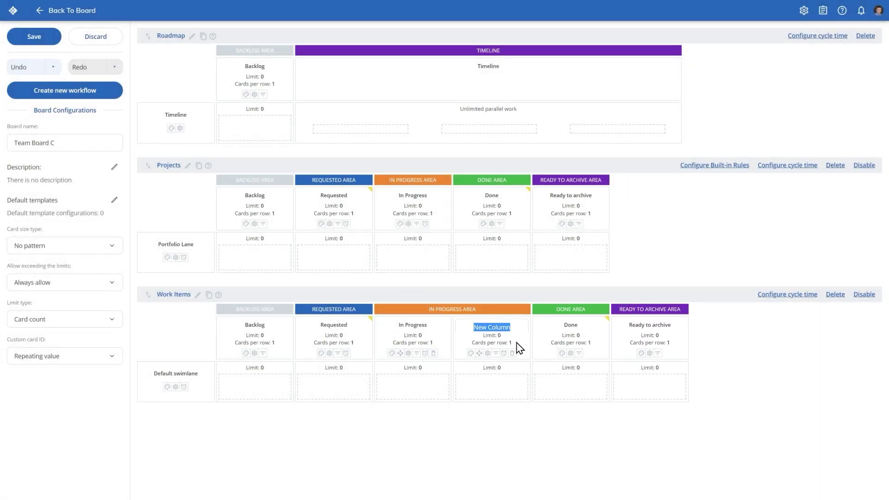
type("Review")
key("Return")
Add a sub-column named "Ready for Review" under the Review column of the Work Items workflow
left_click(506, 367)
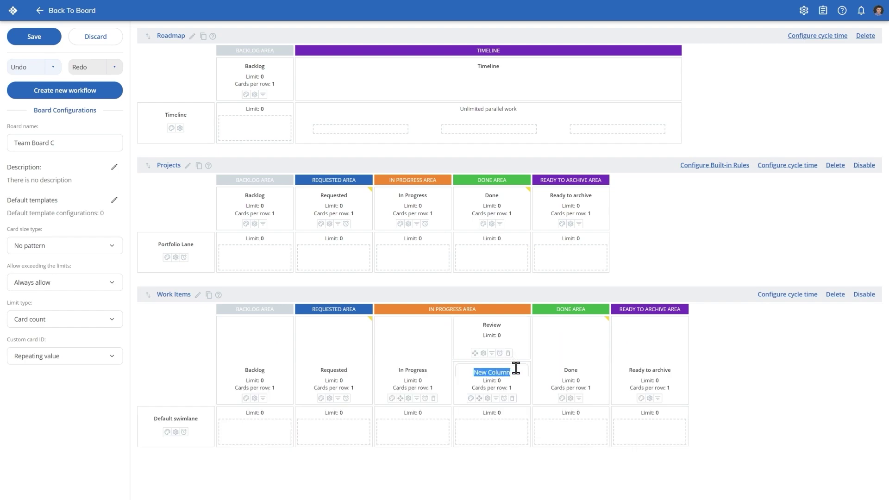
type("R")
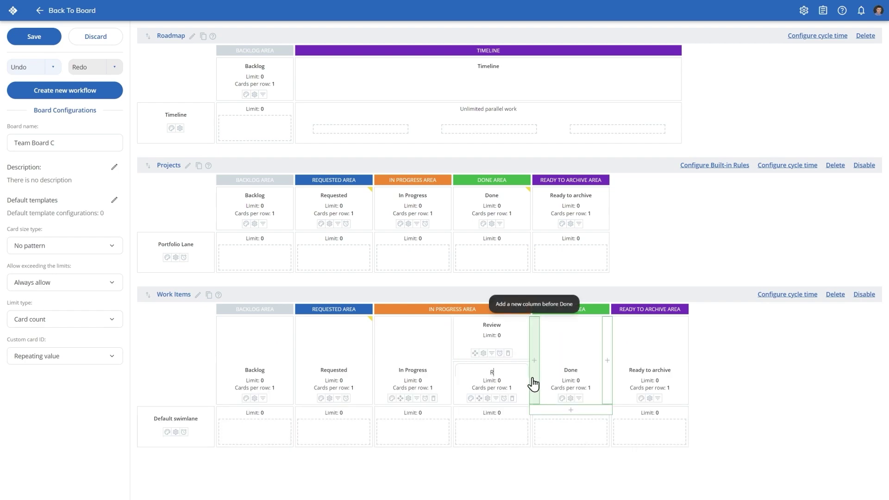
type("eady for Review")
key("Return")
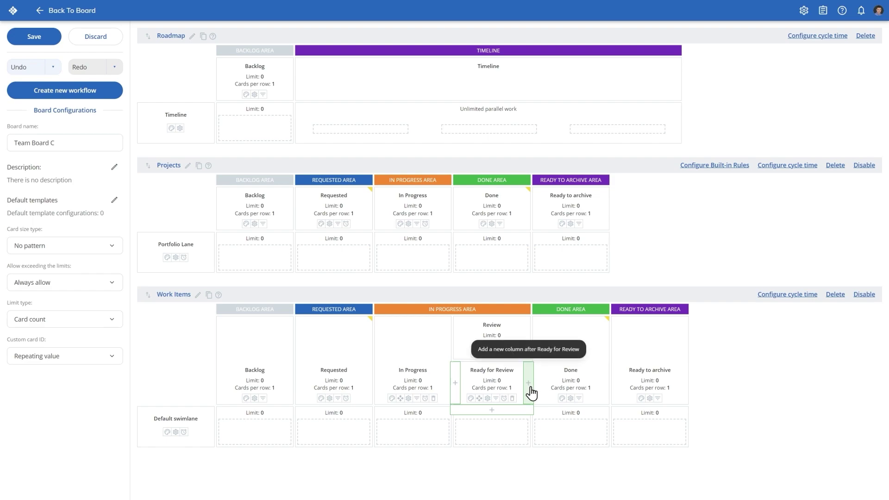
Add a second Review sub-column named "In Review" after Ready for Review
left_click(530, 388)
type("In Re")
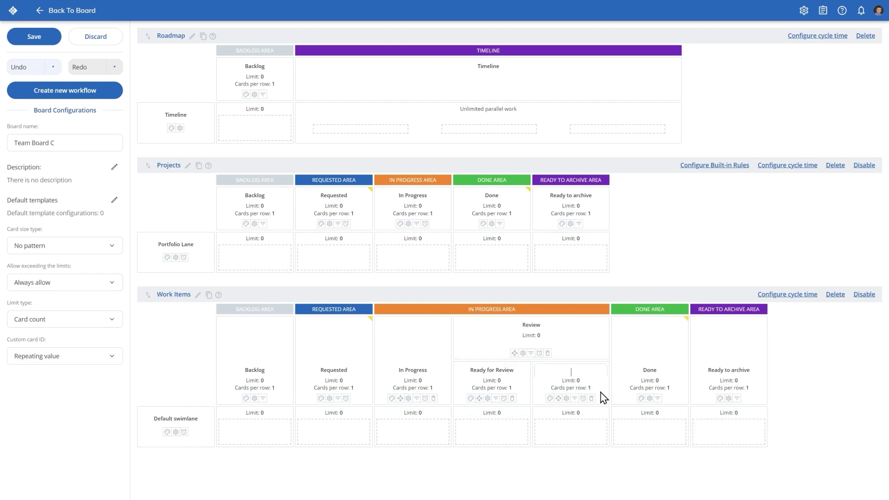
type("view")
key("Return")
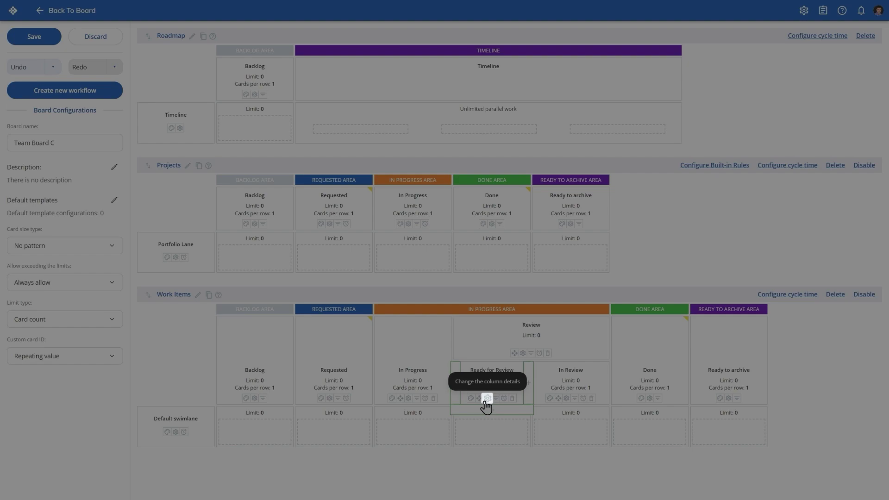
Give the Ready for Review column the description "Place the intended description for your work stage here." and the exit criterion "Attach documents"
left_click(485, 402)
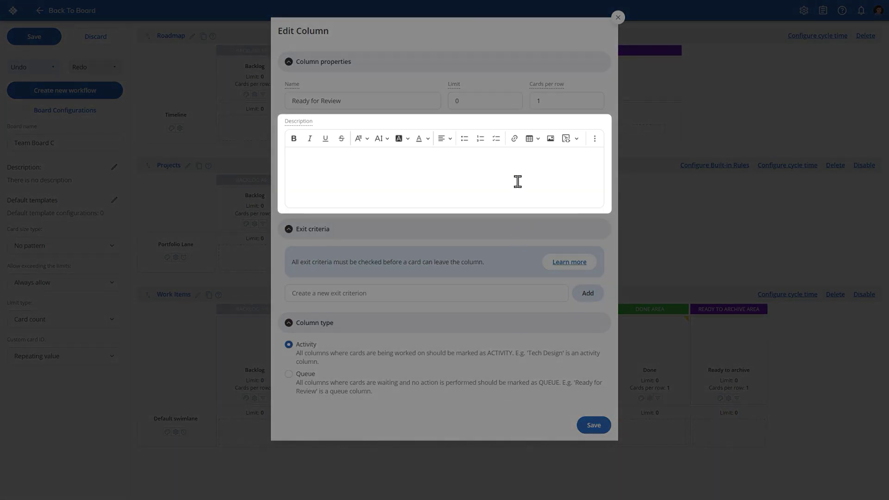
left_click(517, 181)
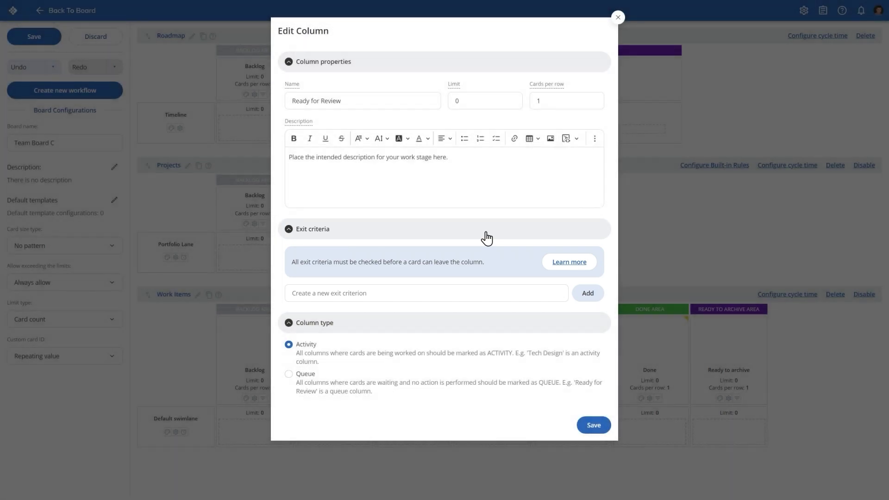
left_click(441, 290)
type("Attach documents")
left_click(581, 301)
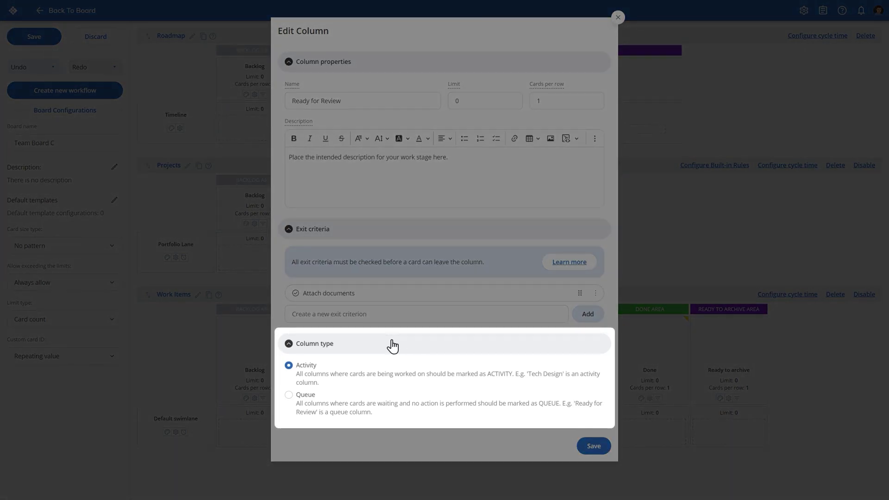
Set the column type of Ready for Review to Queue and save the column details
left_click(289, 395)
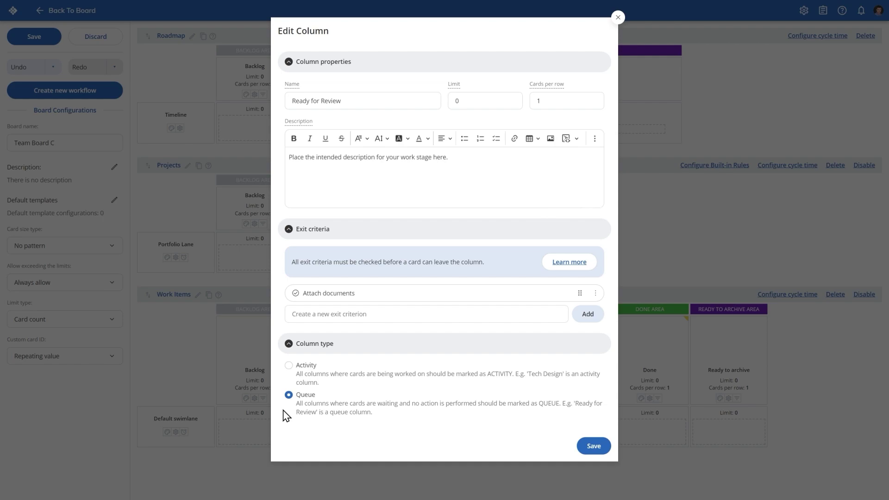
left_click(592, 447)
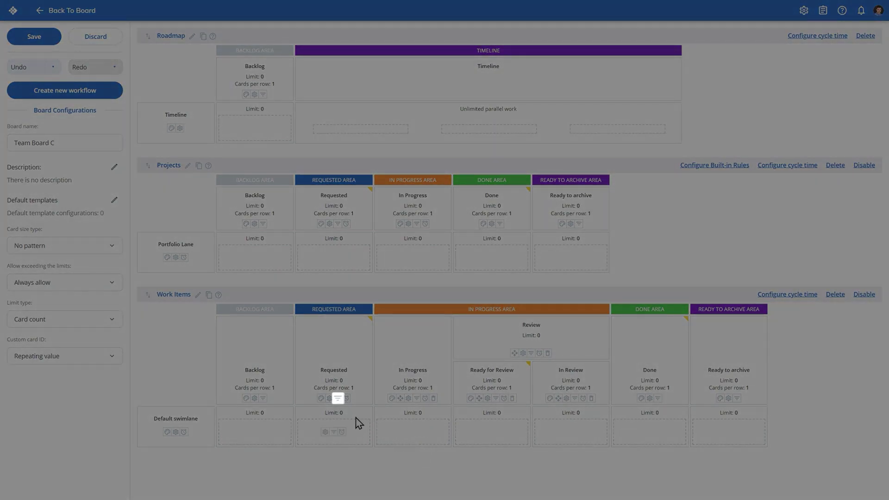
Order the cards in the Work Items workflow's Requested column by Priority and choose the sort direction
left_click(337, 399)
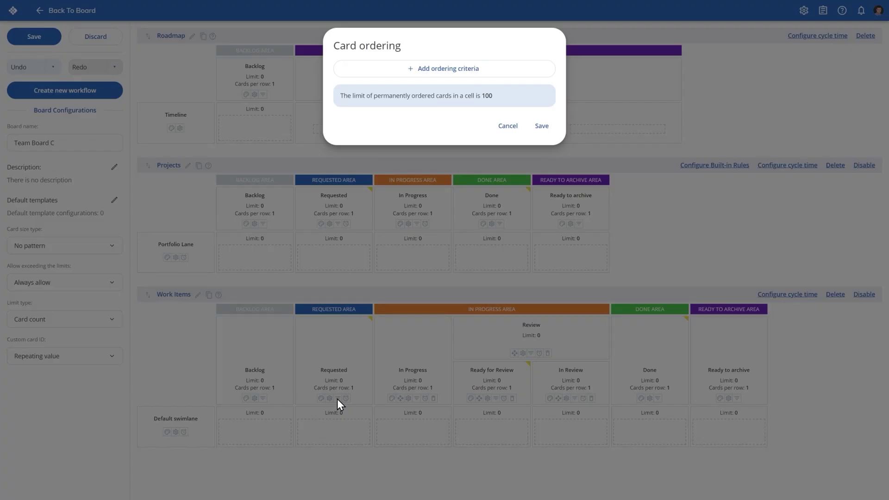
left_click(476, 74)
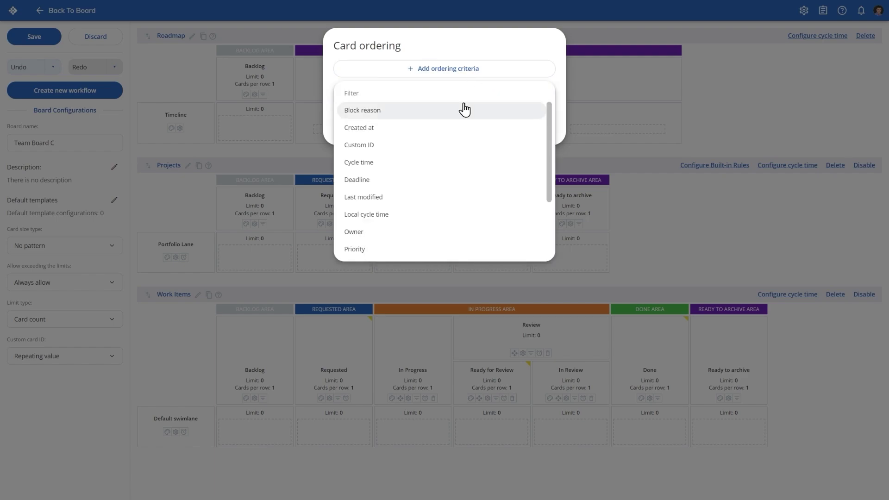
left_click(399, 250)
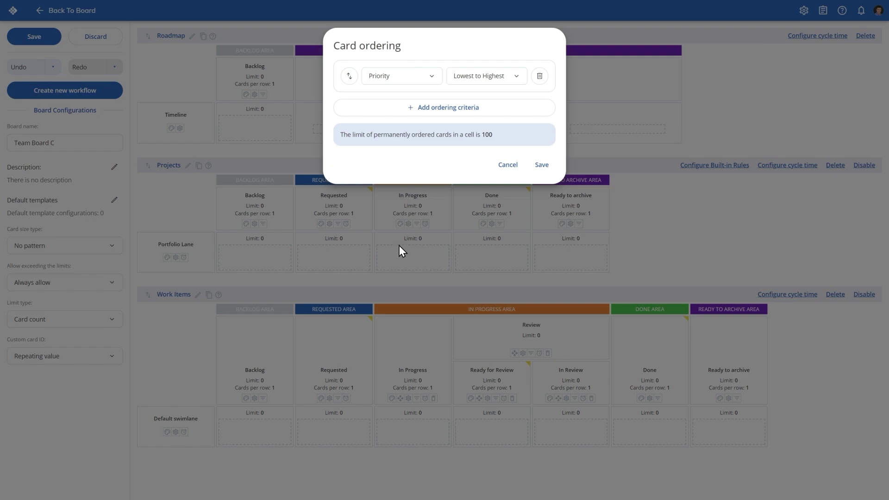
left_click(514, 83)
left_click(508, 119)
left_click(531, 167)
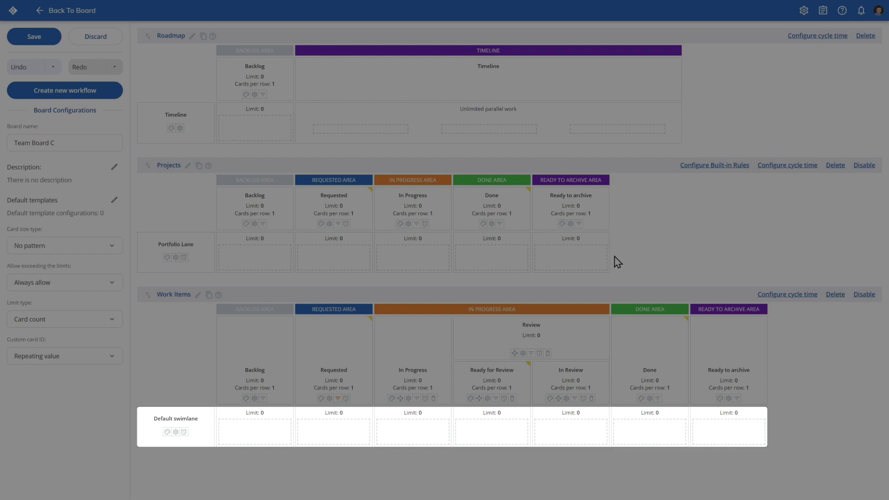
Rename the default swimlane of the Work Items workflow to "Standard work" and color it yellow
mouse_move(277, 402)
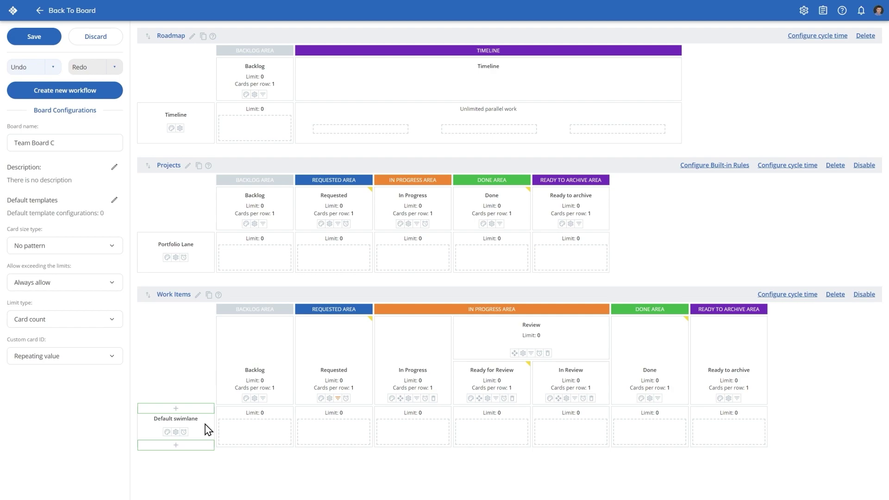
left_click(191, 419)
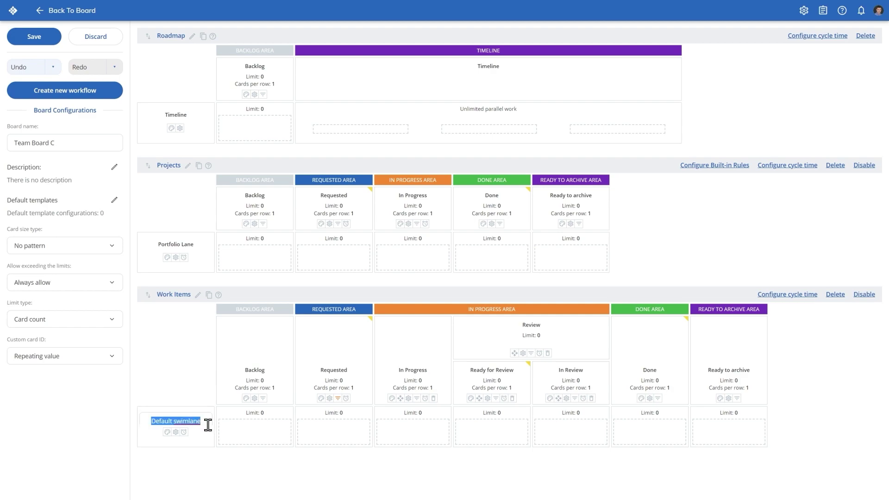
type("Standard work")
key("Return")
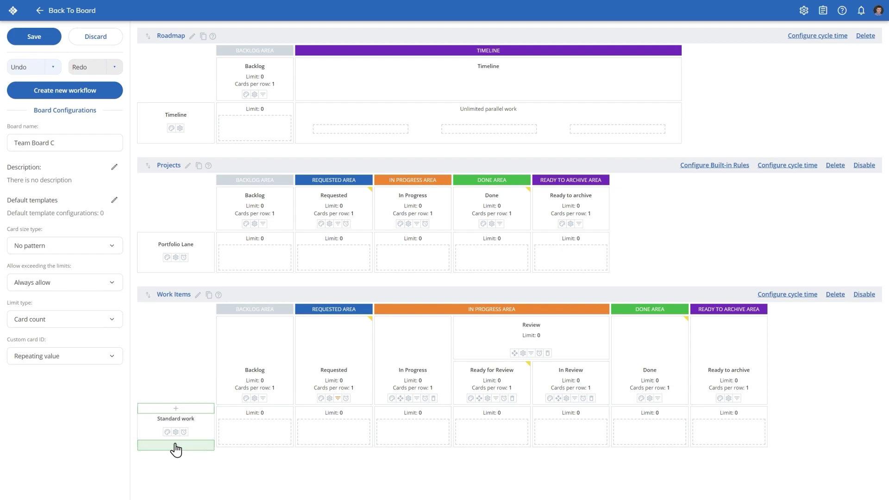
left_click(168, 433)
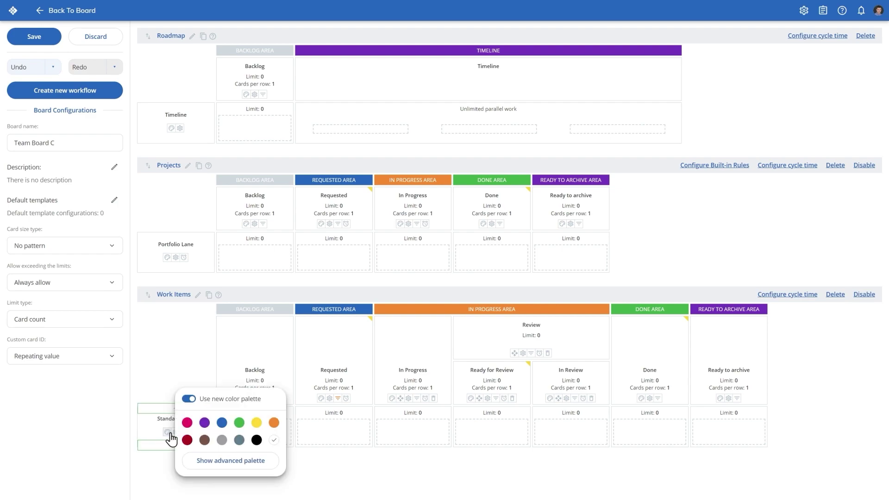
left_click(256, 422)
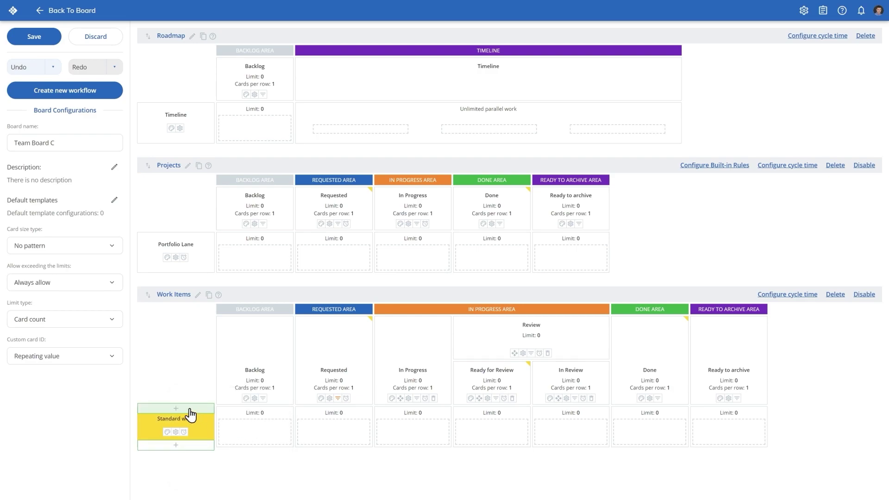
Add a swimlane named "Expedite" above Standard work in the Work Items workflow and color it dark red
left_click(190, 411)
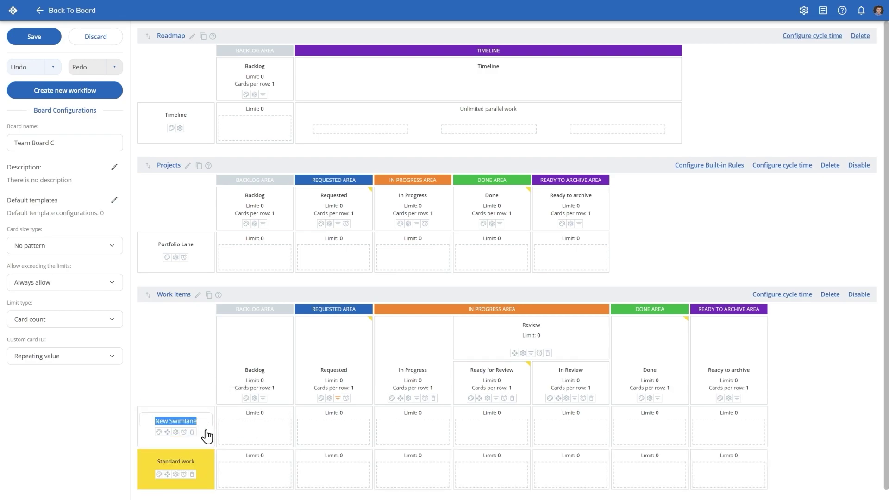
type("Expedite")
left_click(159, 432)
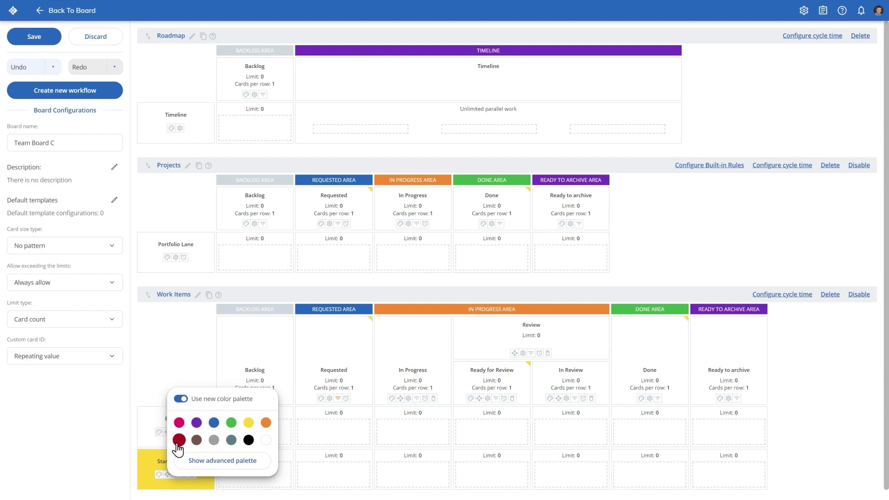
left_click(180, 440)
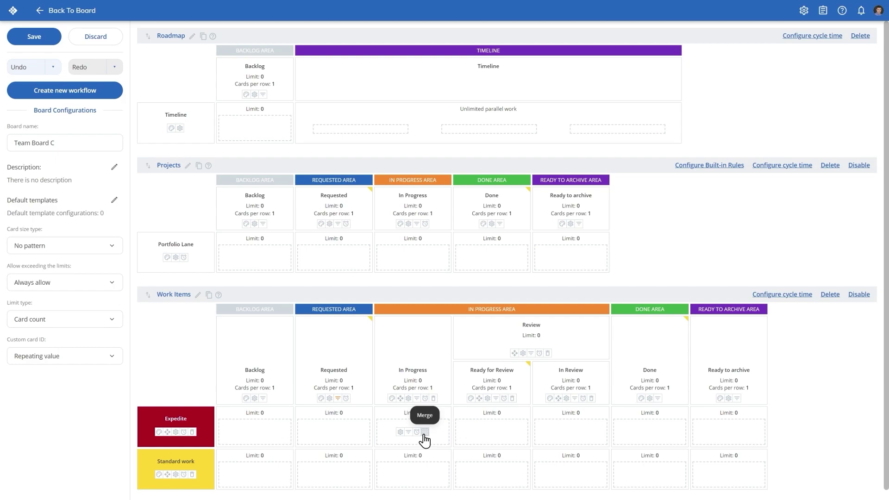
Merge the Expedite swimlane's cells across the In Progress, Ready for Review and In Review columns
left_click(424, 432)
left_click_drag(445, 433, 610, 425)
left_click(555, 199)
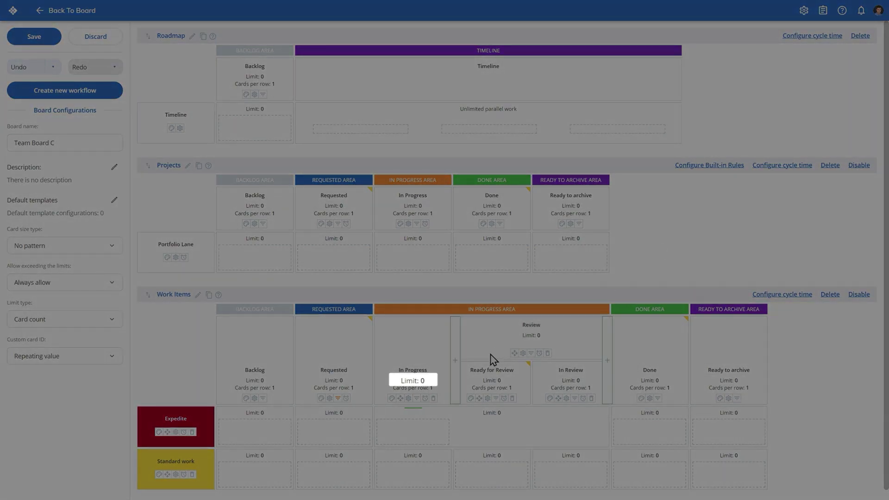
Set the card limit of the Work Items workflow's In Progress column to 1
left_click(421, 380)
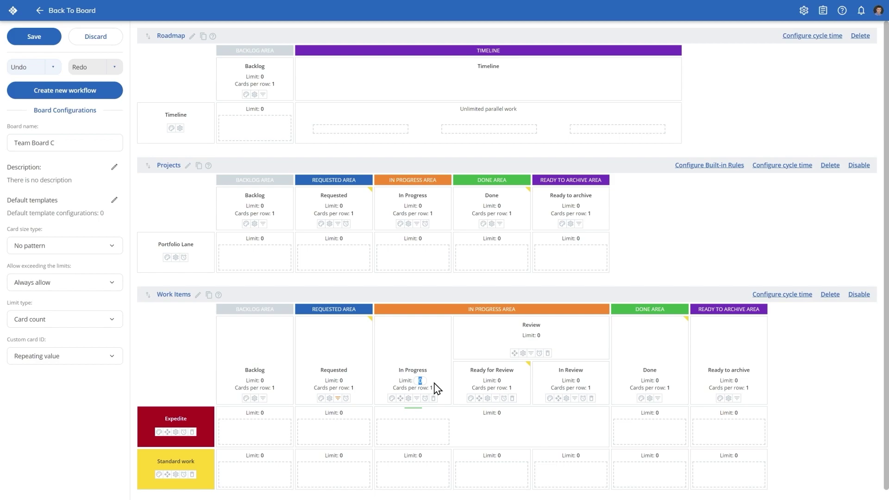
key("BackSpace")
type("1")
key("Return")
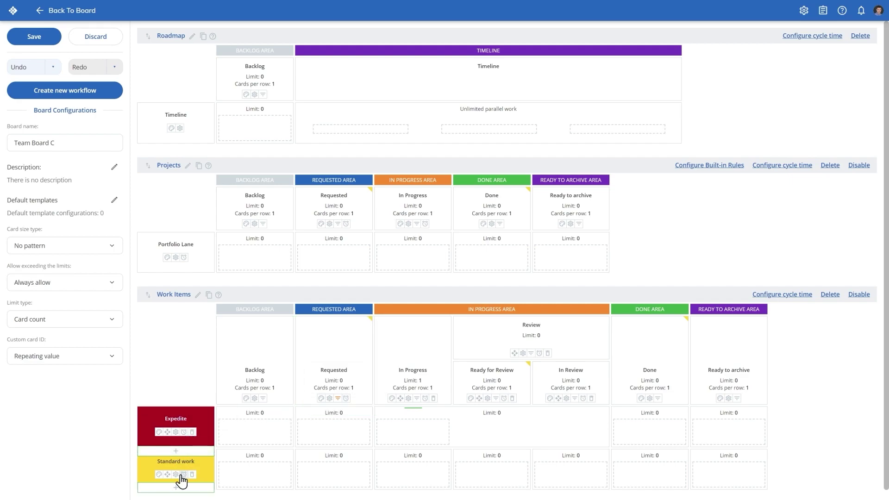
Add an SLE named "Standard SLE" to the Work Items Requested column with a max cycle time of 2 days
left_click(346, 399)
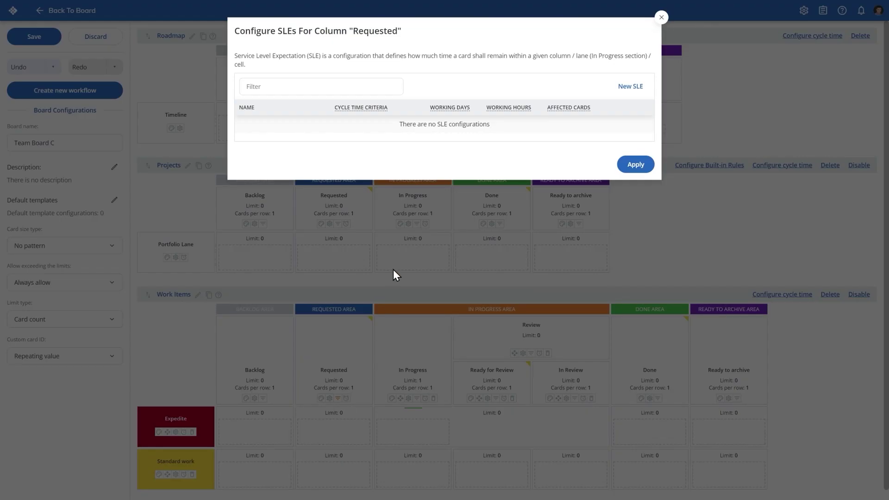
left_click(633, 88)
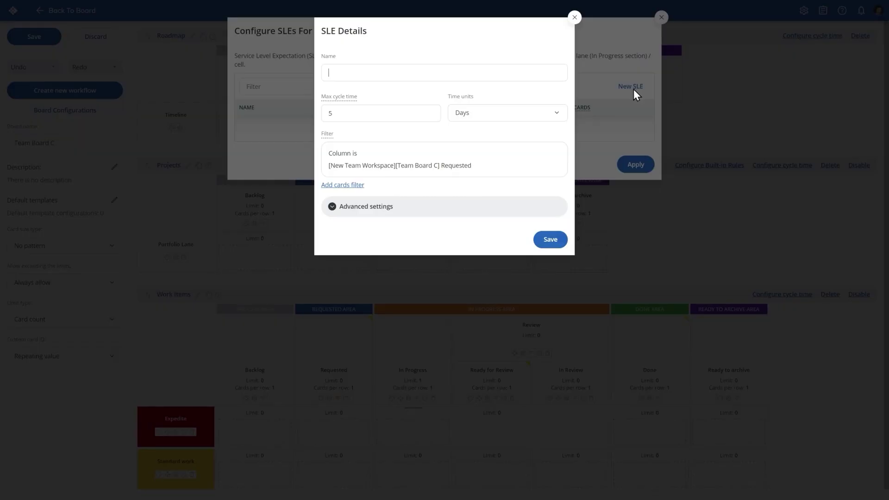
type("Standard SLE")
double_click(398, 117)
type("2")
left_click(472, 117)
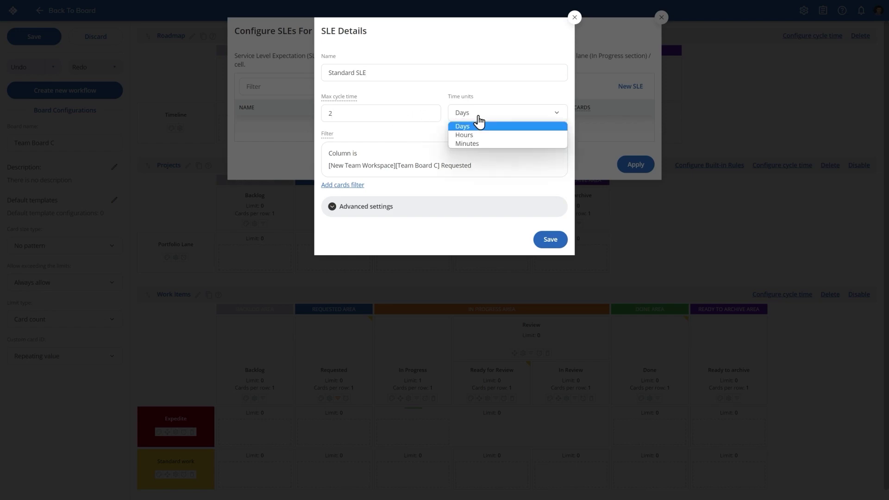
left_click(507, 127)
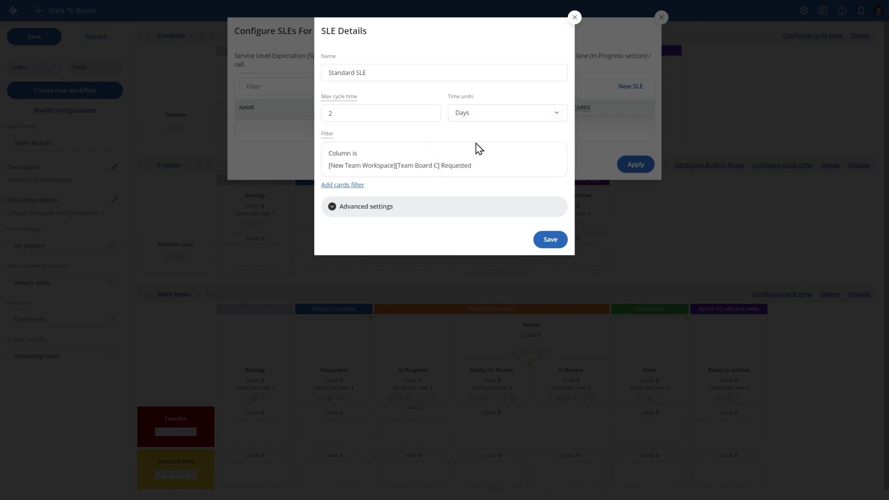
left_click(336, 211)
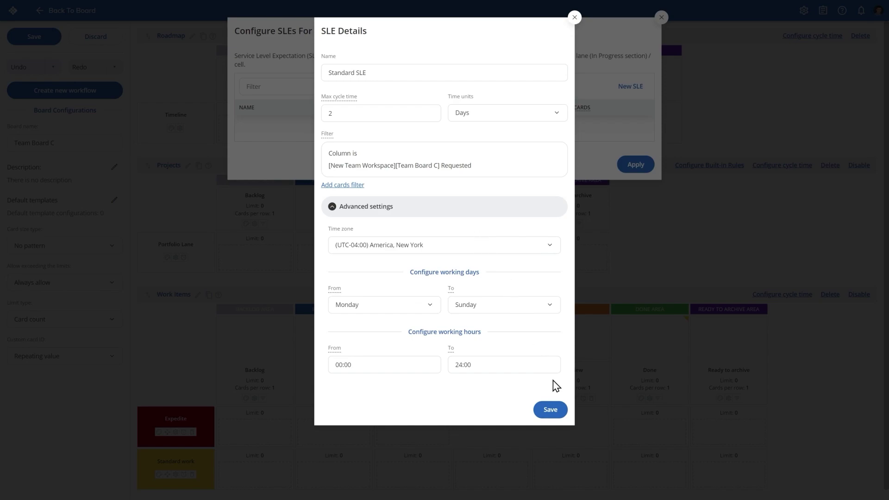
left_click(557, 409)
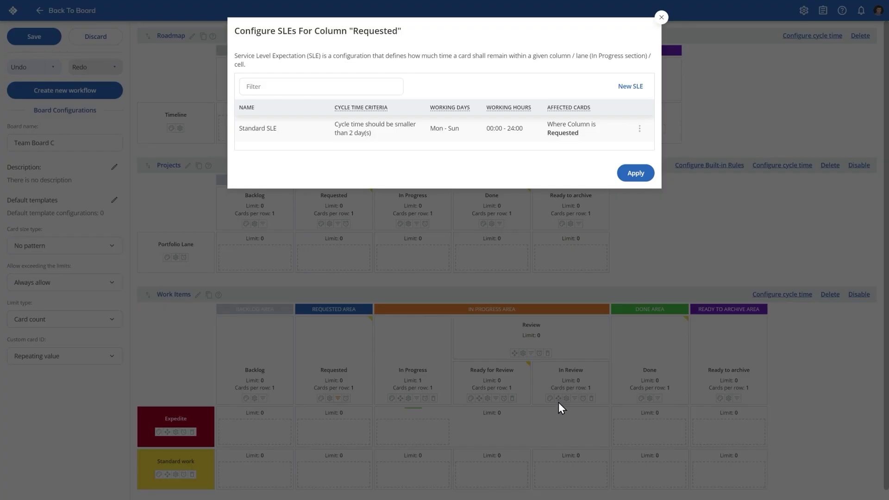
left_click(636, 176)
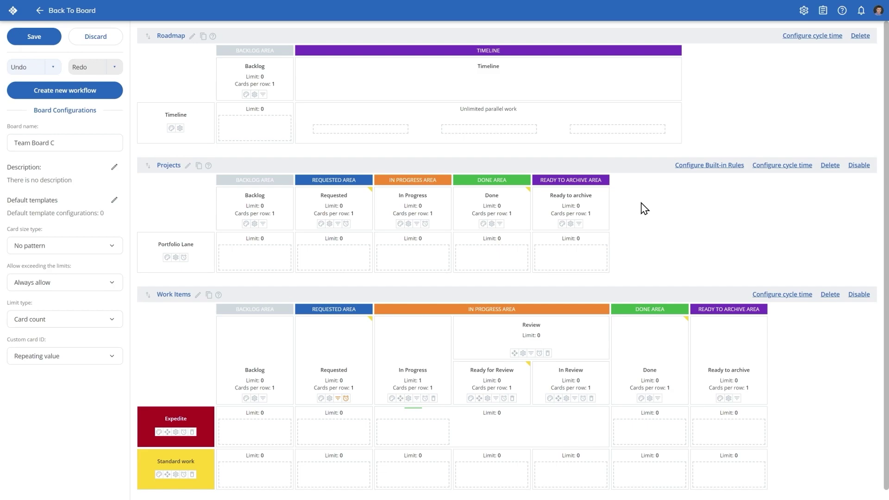
Apply the Work Items cycle time configuration with the Requested and In Progress columns selected
left_click(783, 296)
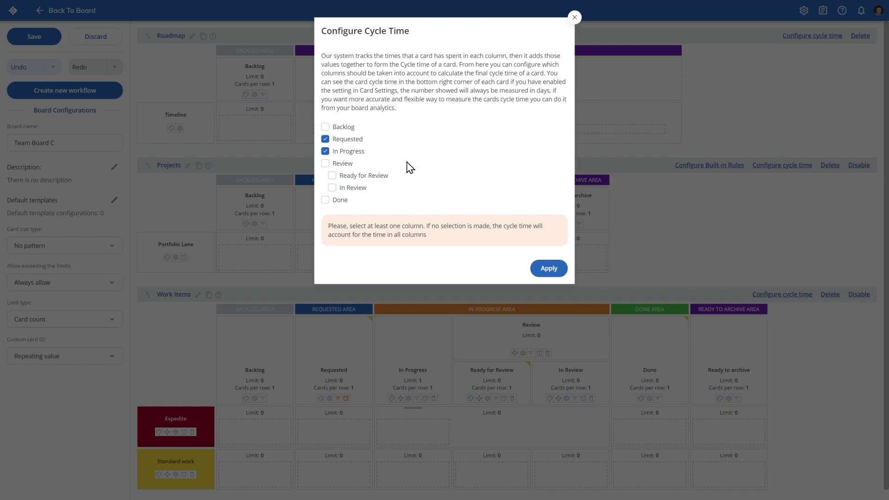
left_click(550, 271)
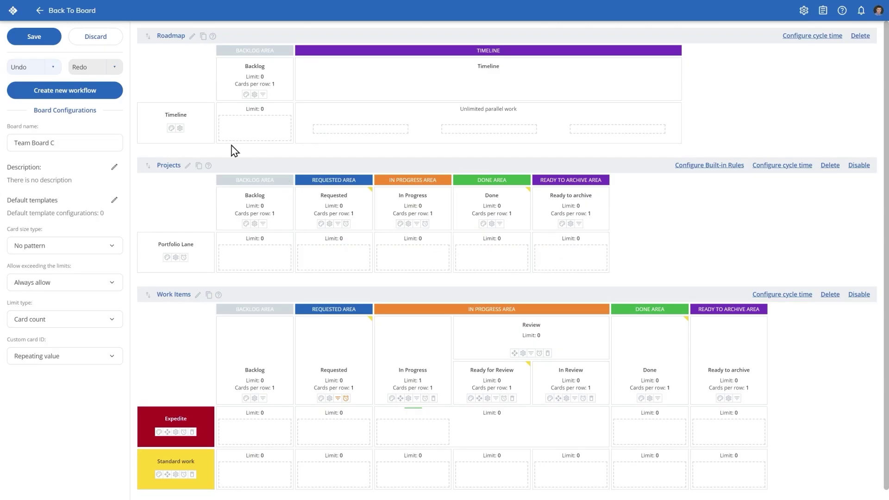
Save the workflow changes and return to Team Board C
left_click(51, 43)
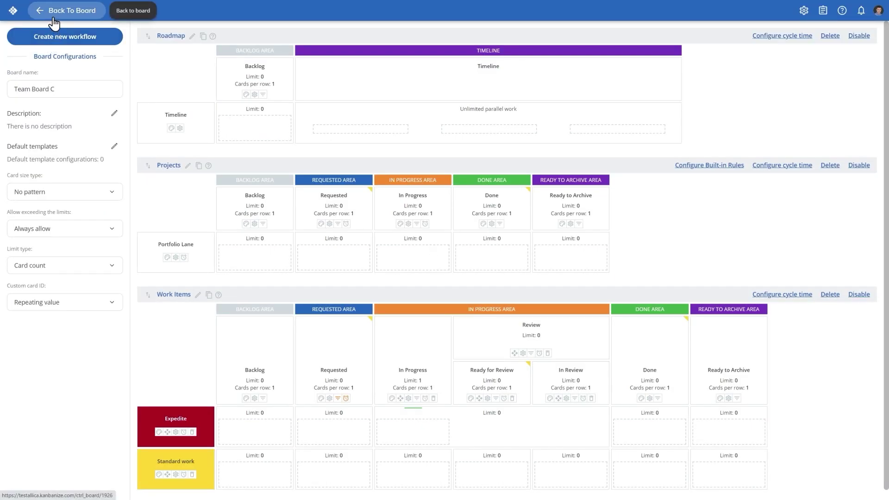
left_click(53, 23)
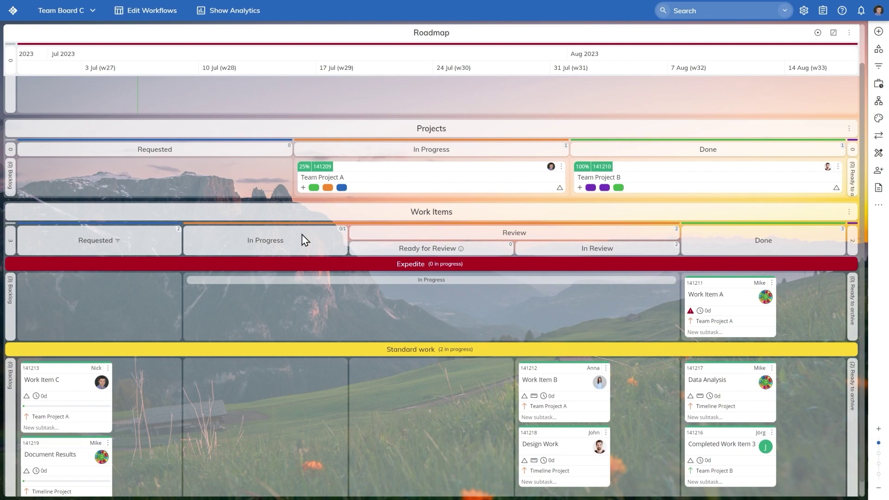
Move the Work Item C card from Requested to In Progress and on to Ready for Review in the Standard work swimlane
mouse_move(66, 407)
left_click_drag(74, 376, 246, 391)
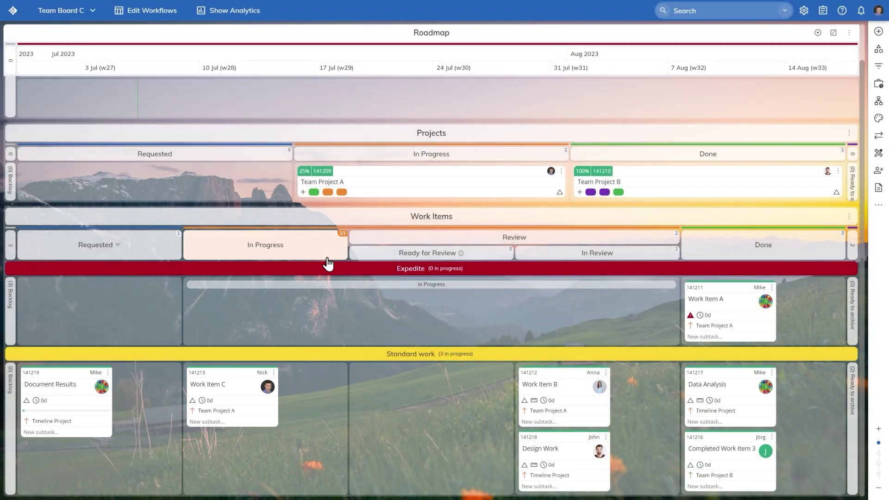
left_click_drag(232, 374, 397, 387)
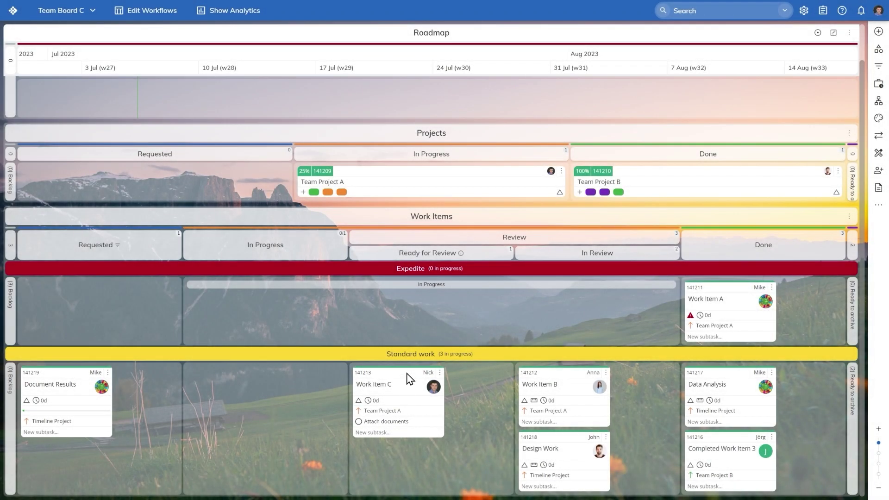
Try to move the Work Item C card from Ready for Review to In Review
left_click_drag(408, 378, 561, 381)
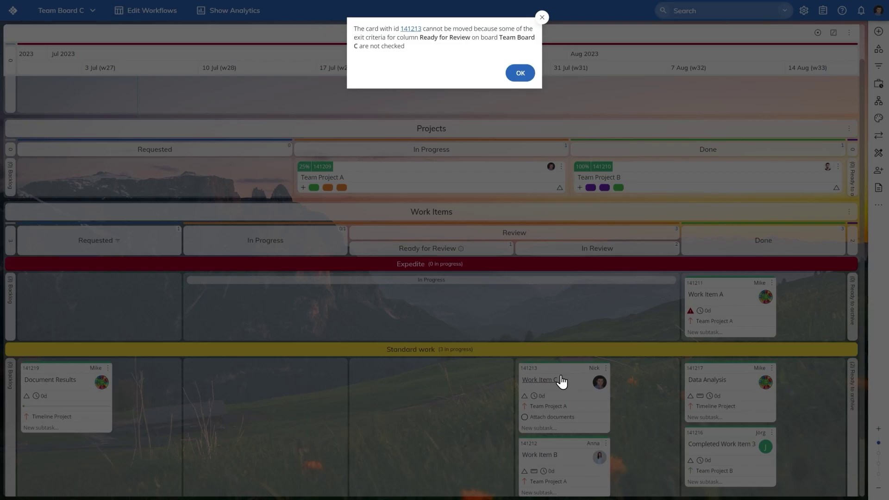
left_click(519, 73)
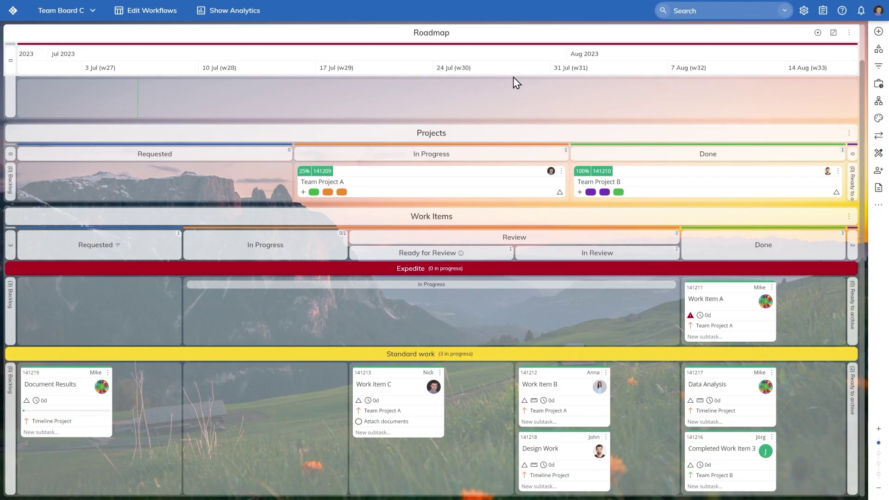
Complete the Attach documents exit criterion on the Work Item C card and move it from Ready for Review to In Review
left_click(359, 423)
left_click_drag(389, 377, 537, 373)
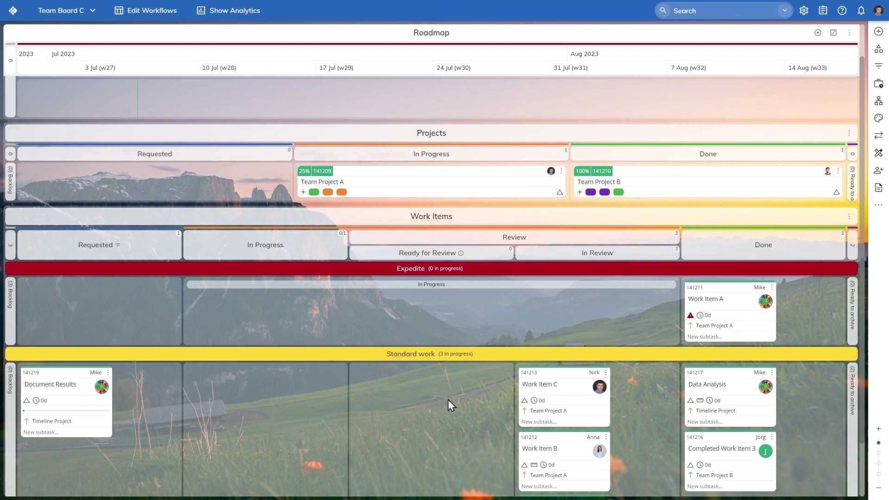
Examine the column policies and exit criteria defined for Ready for Review
left_click(461, 254)
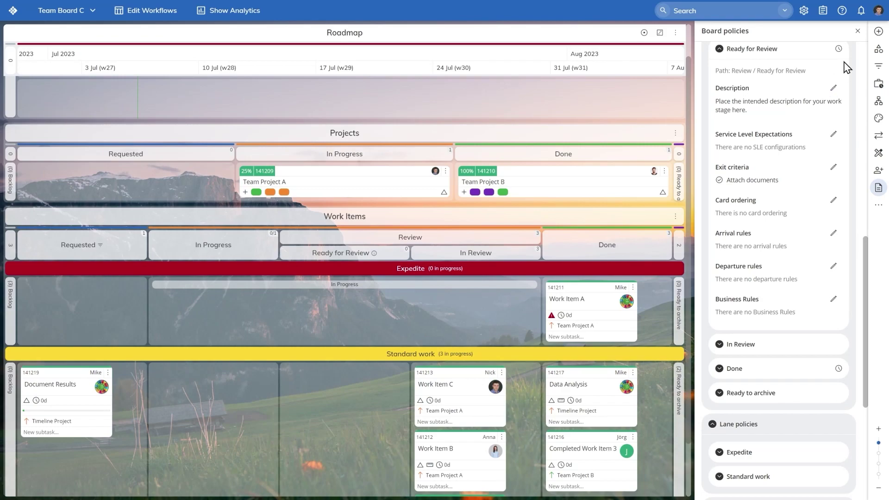
left_click(858, 31)
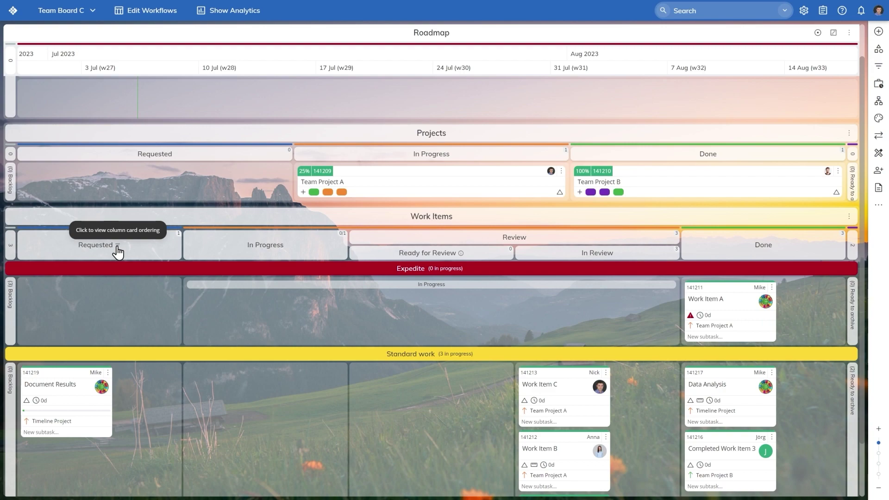
Expand the Work Items Backlog column and move a work item card from it to Requested in the Expedite swimlane
left_click(9, 252)
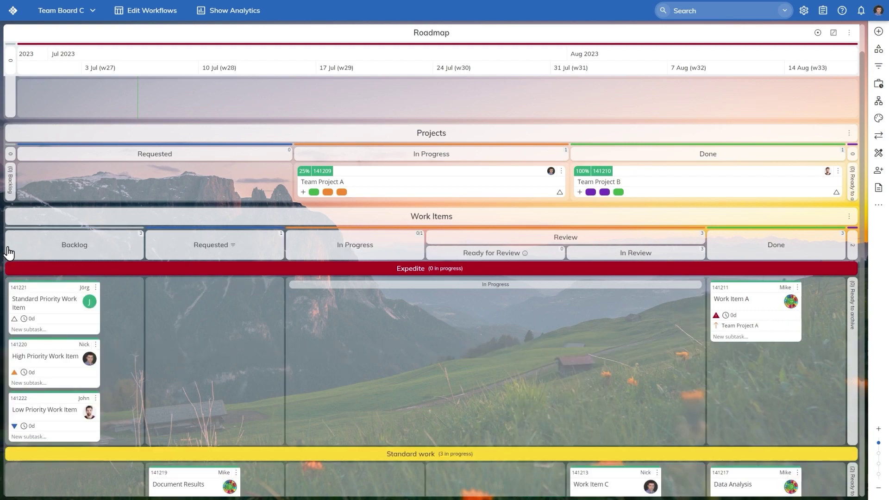
left_click_drag(115, 400, 185, 306)
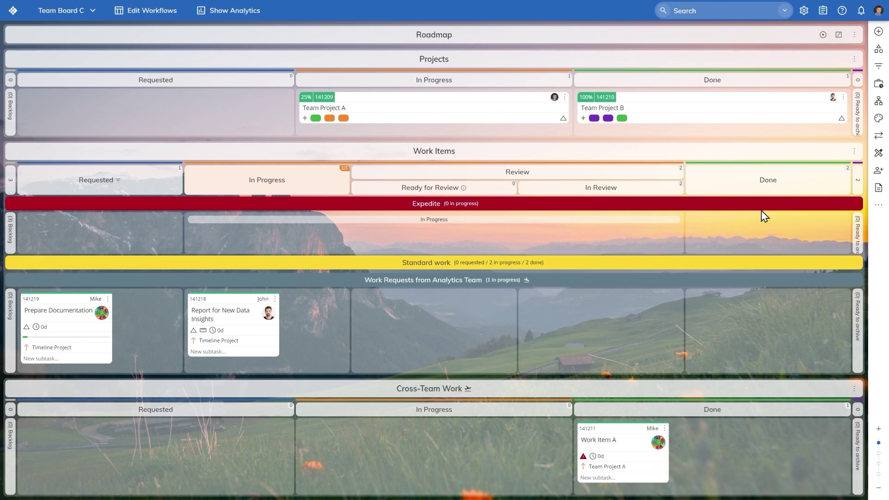
Examine the board policies and the arrival rules of the Work Requests from Analytics Team swimlane
left_click(878, 190)
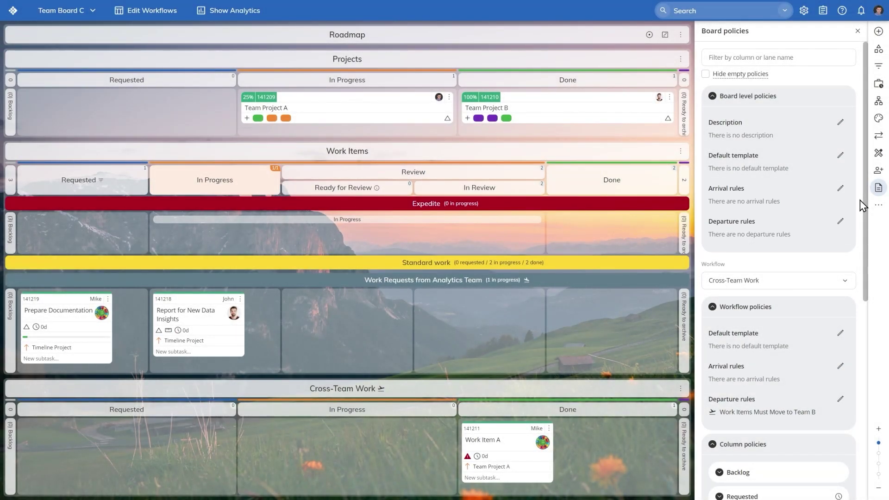
left_click(857, 30)
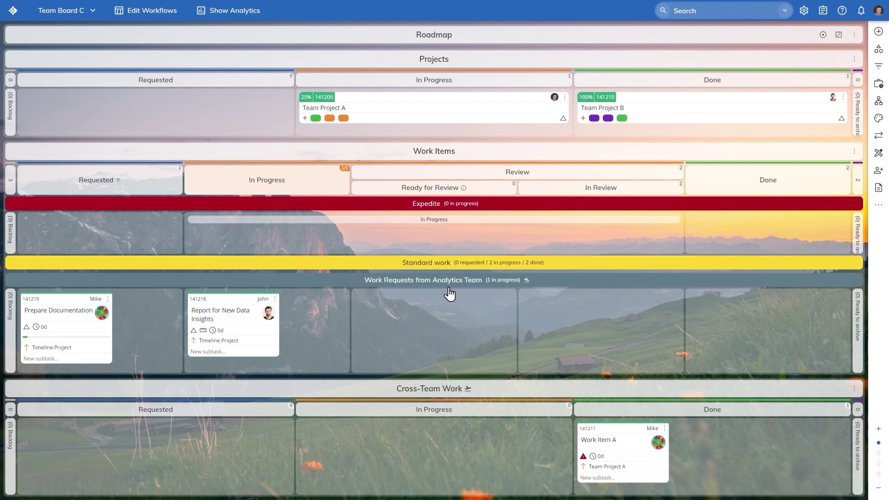
left_click(526, 281)
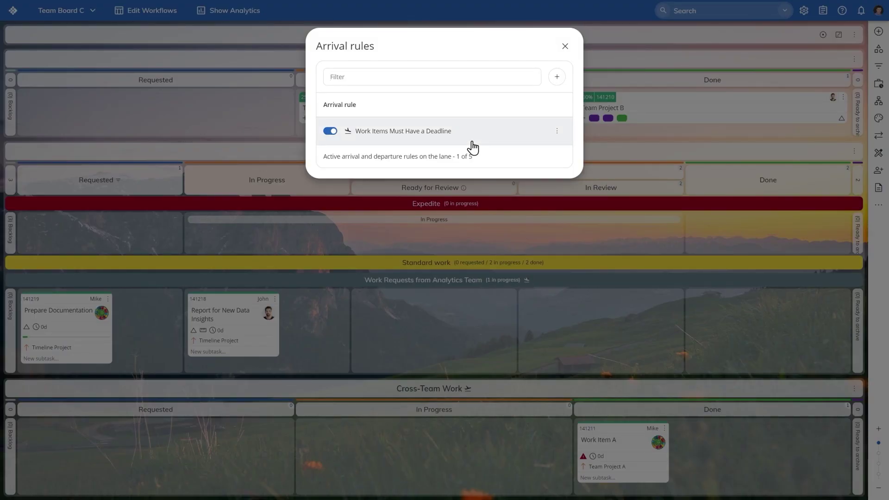
left_click(564, 47)
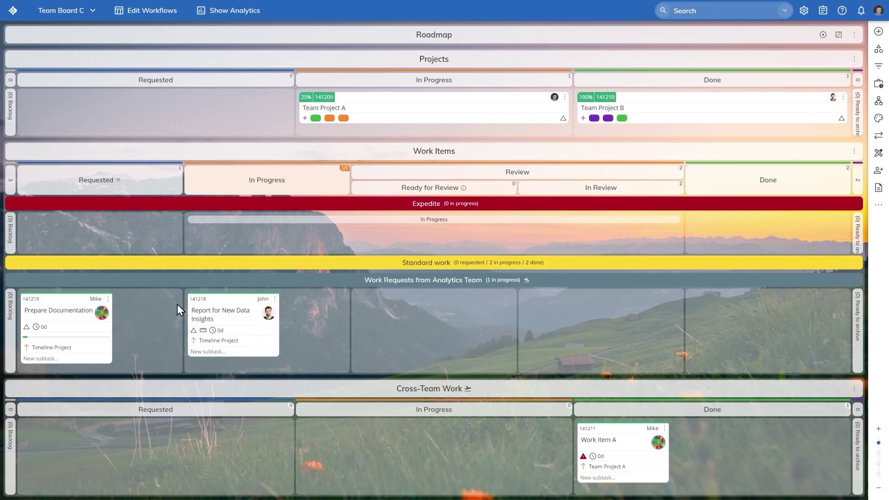
Try to add a card titled "Work from Analytics Team" without a deadline to Requested in the Work Requests from Analytics Team swimlane
double_click(157, 313)
type("Work from Analytics Team")
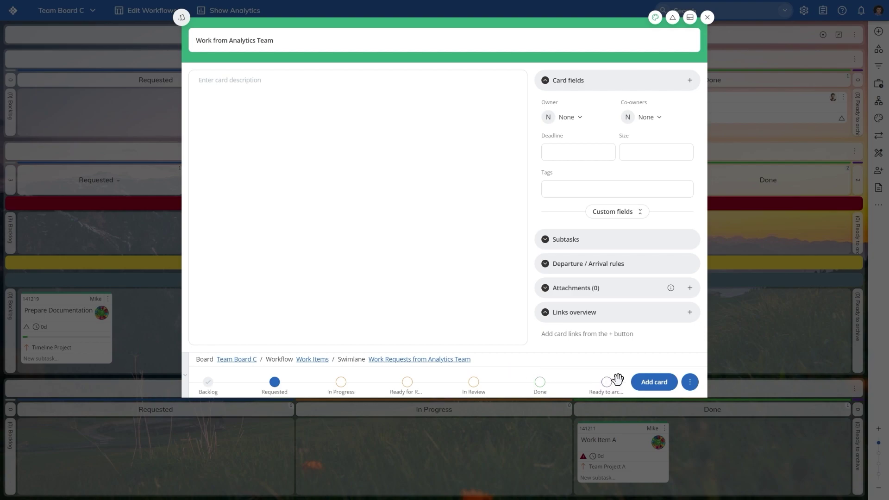
left_click(655, 389)
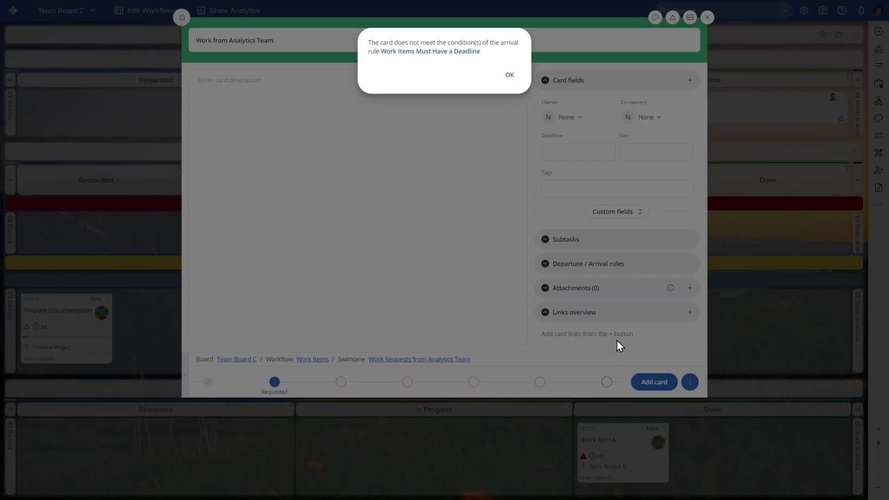
left_click(509, 76)
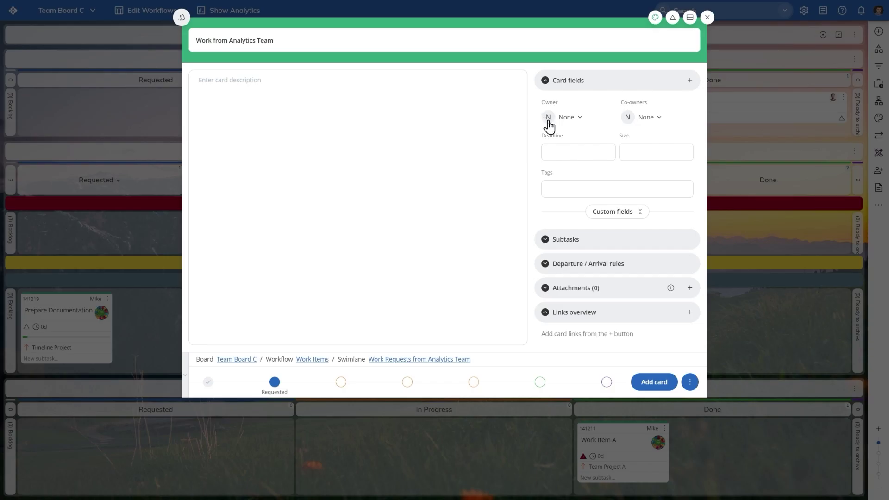
Set the Work from Analytics Team card's deadline to 12 Jul and add the card to the board
left_click(566, 152)
left_click(570, 254)
left_click(648, 384)
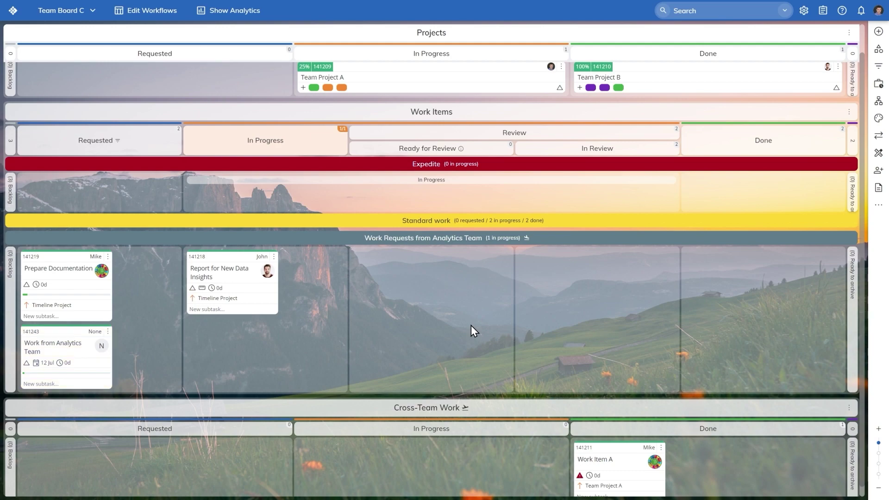
Examine the departure rules of the Cross-Team Work workflow
scroll(471, 325, "down", 1)
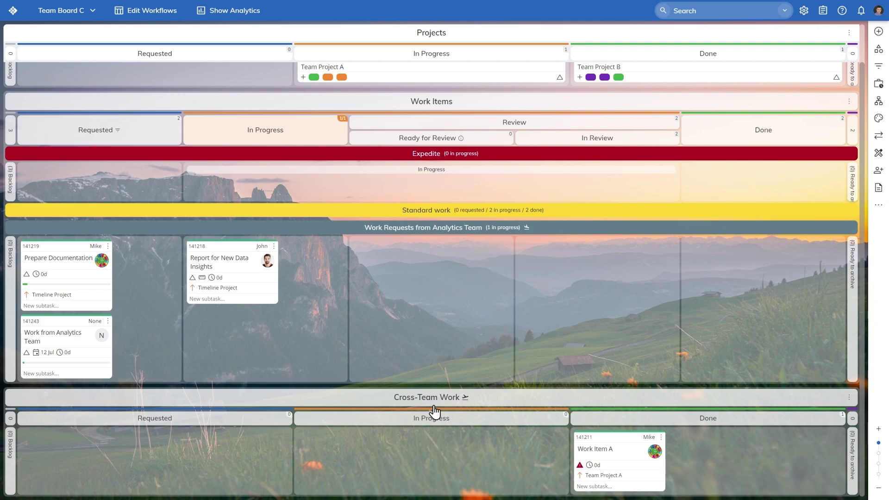
left_click(464, 397)
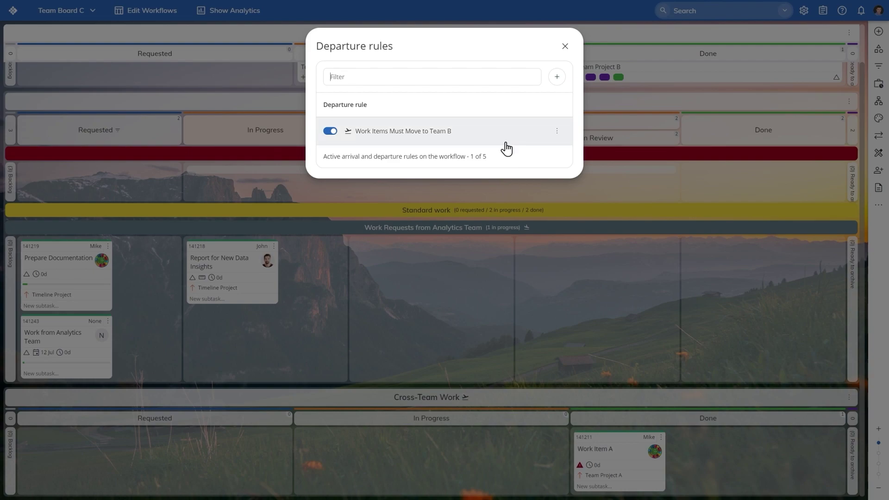
left_click(565, 45)
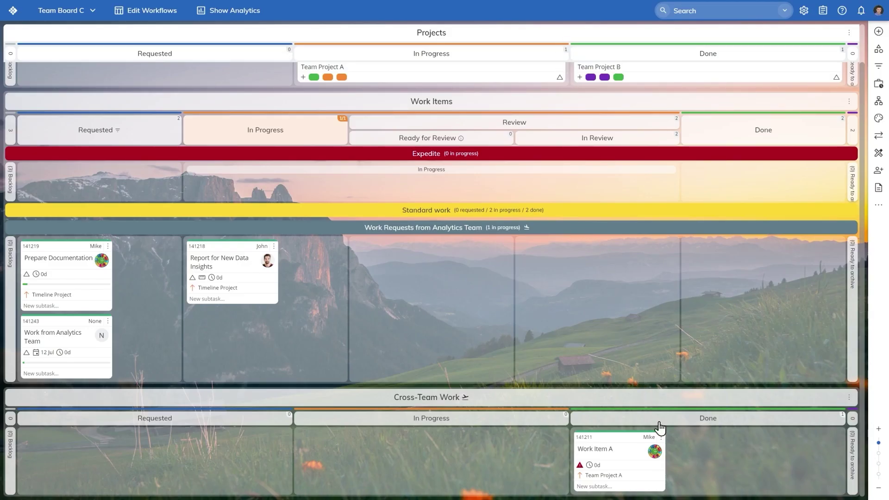
Try to move the Work Item A card from Cross-Team Work to the Work Items Requested column on Team Board D
left_click(661, 438)
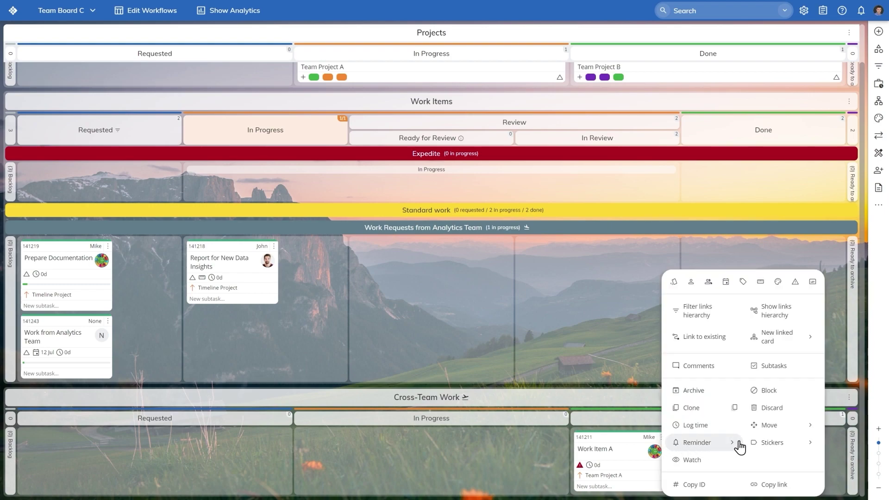
mouse_move(768, 429)
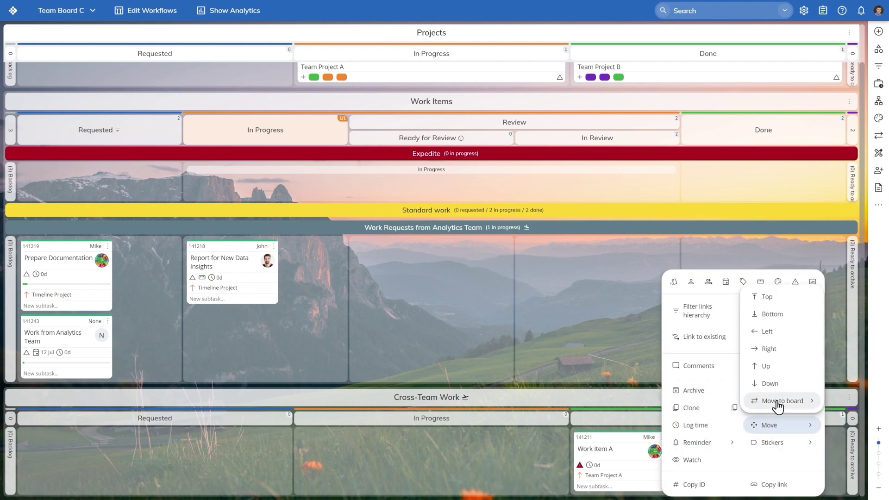
mouse_move(778, 402)
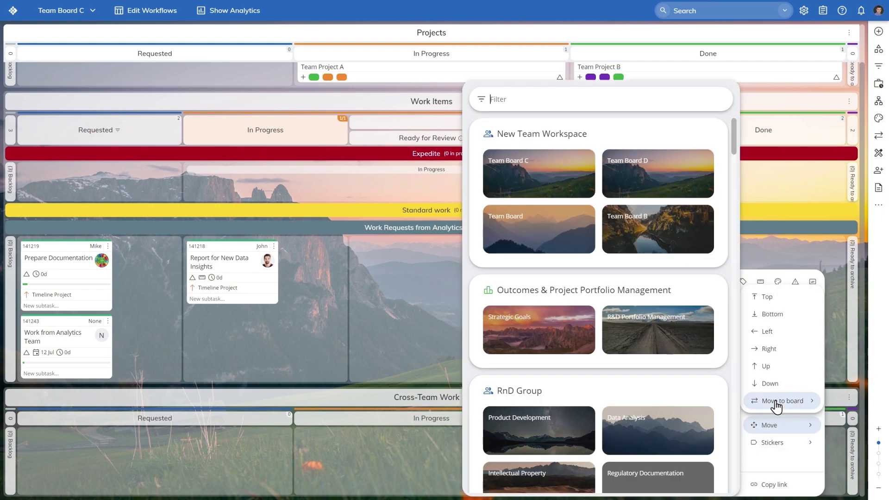
left_click(606, 167)
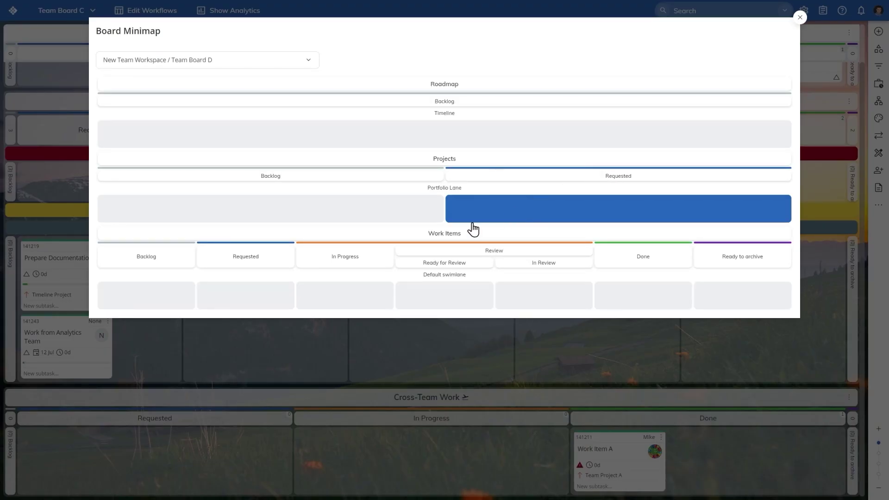
left_click(278, 301)
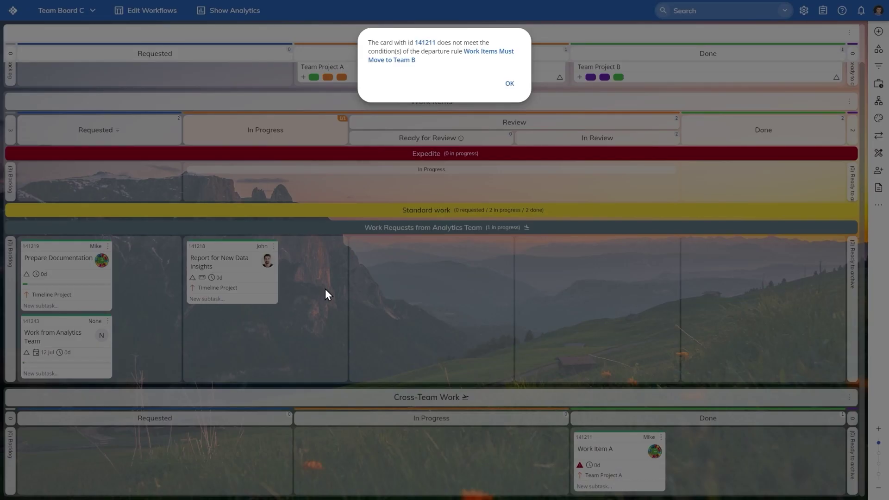
left_click(509, 85)
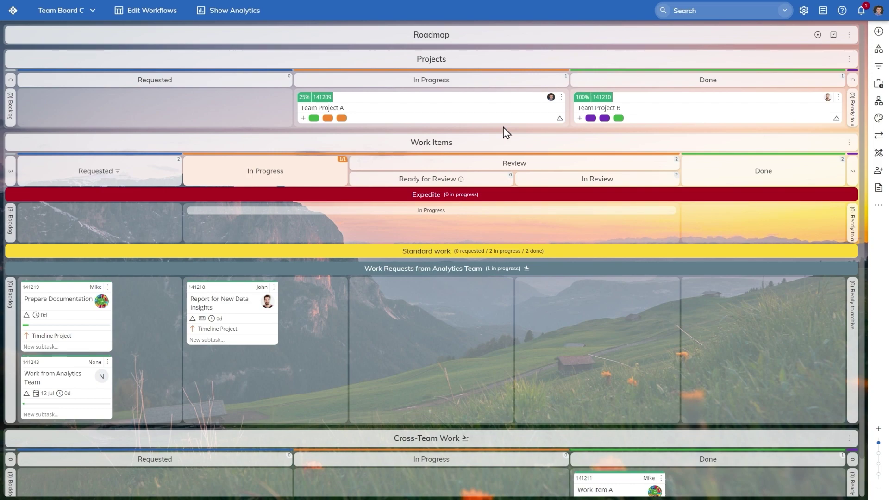
Start a new business rule of the Card is created type and name it "Expedite work"
left_click(804, 14)
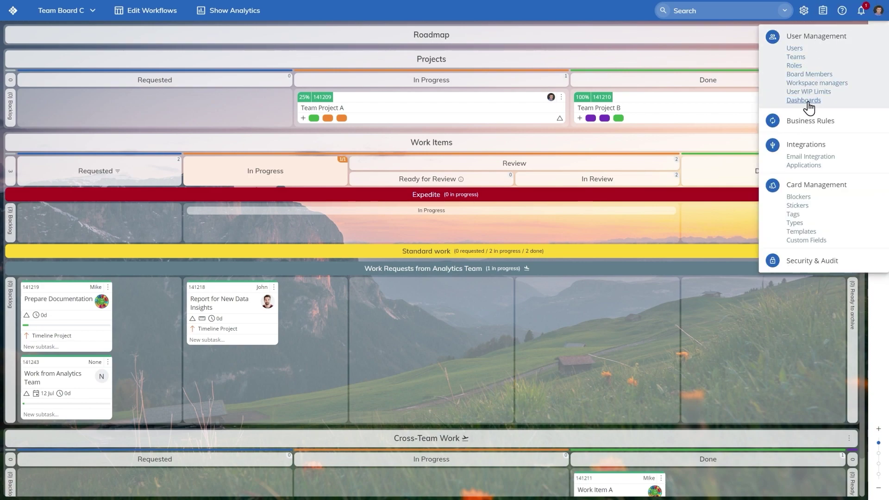
left_click(802, 133)
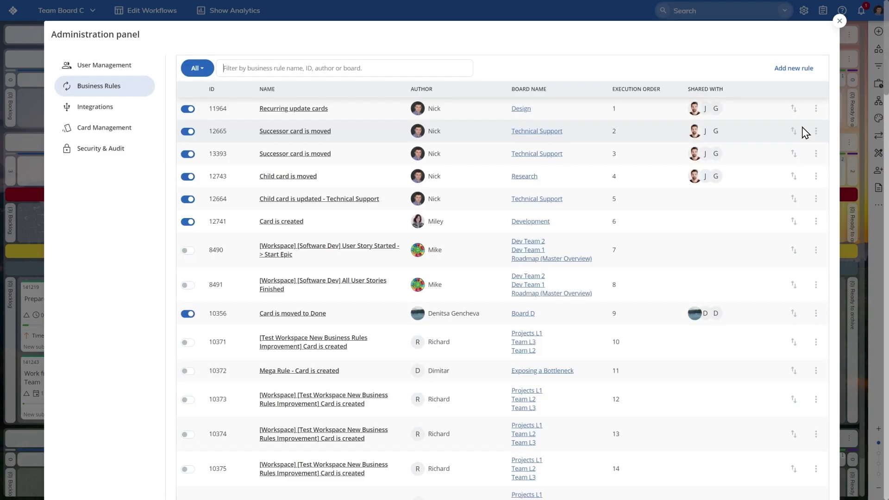
left_click(795, 70)
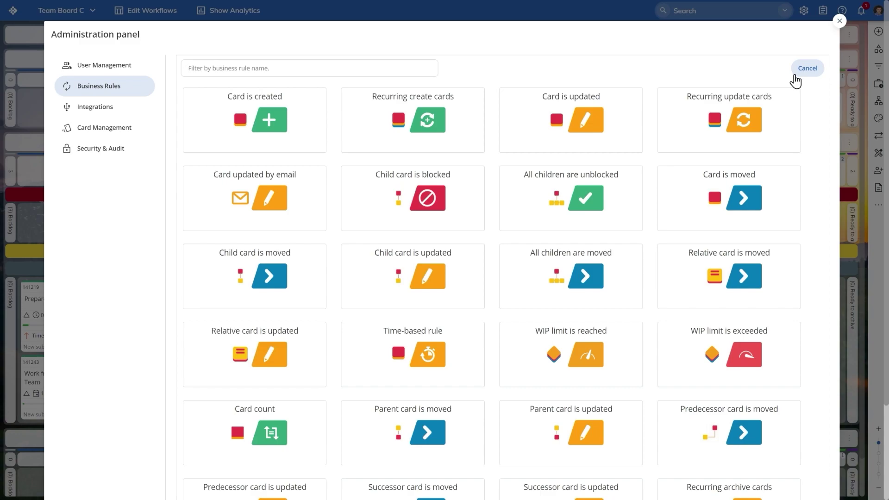
scroll(638, 154, "down", 3)
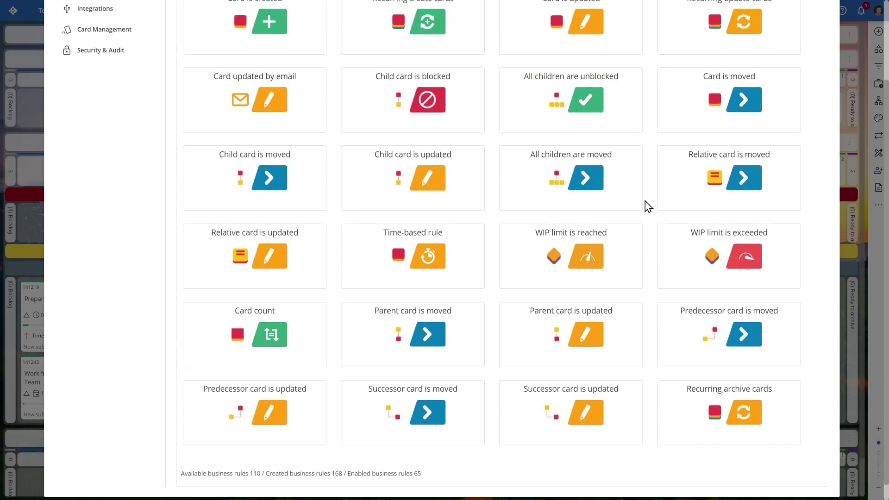
scroll(647, 205, "up", 3)
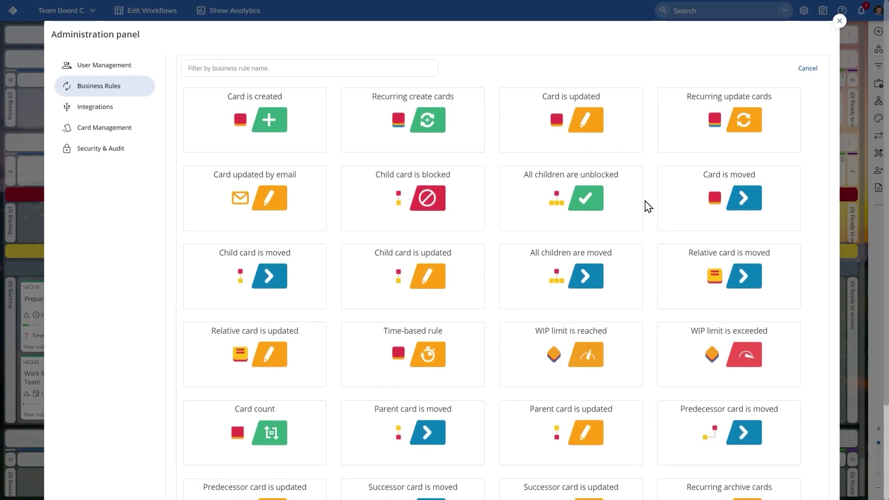
left_click(309, 149)
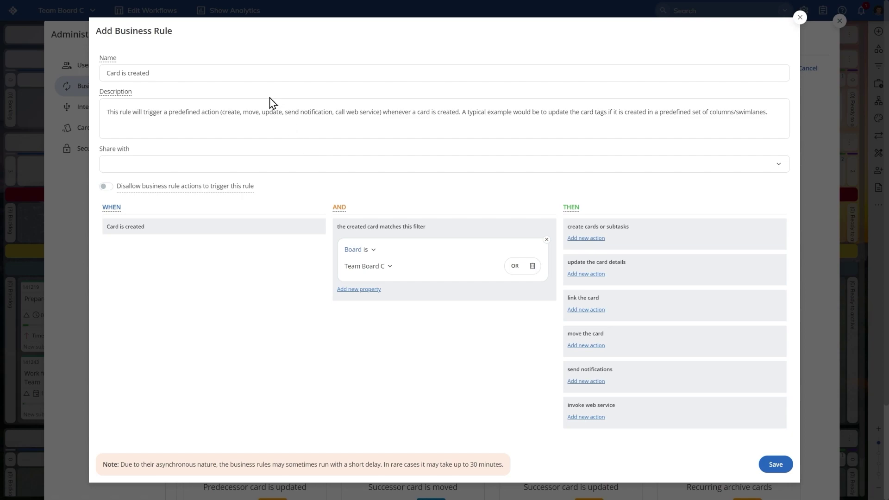
triple_click(270, 73)
type("Expedite work")
Add a Lane condition to the rule's filter that matches the Expedite swimlane of Team Board C
left_click(369, 290)
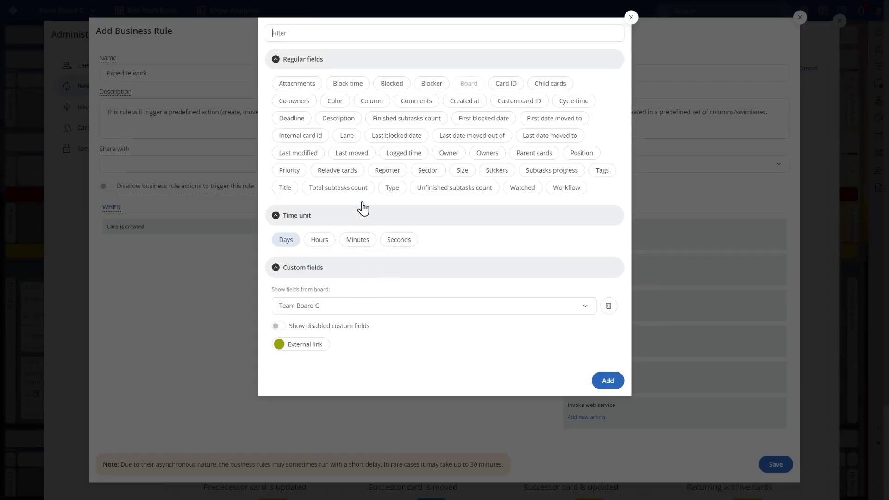
left_click(351, 140)
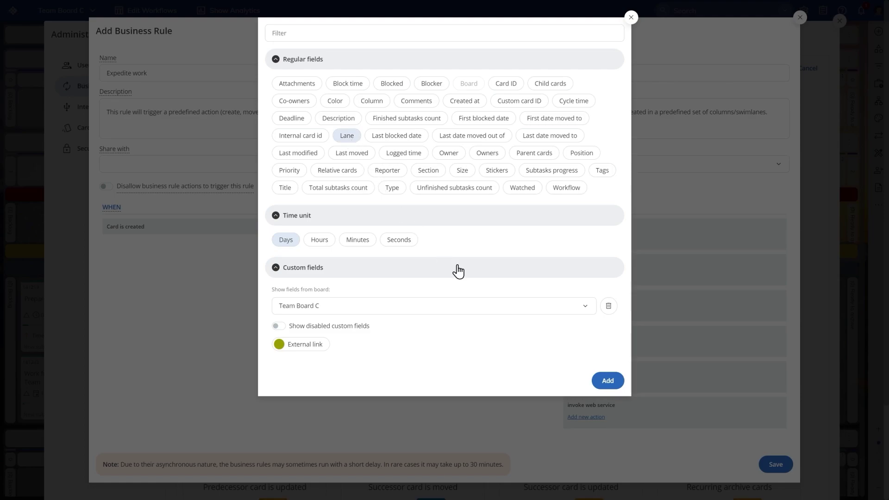
left_click(608, 382)
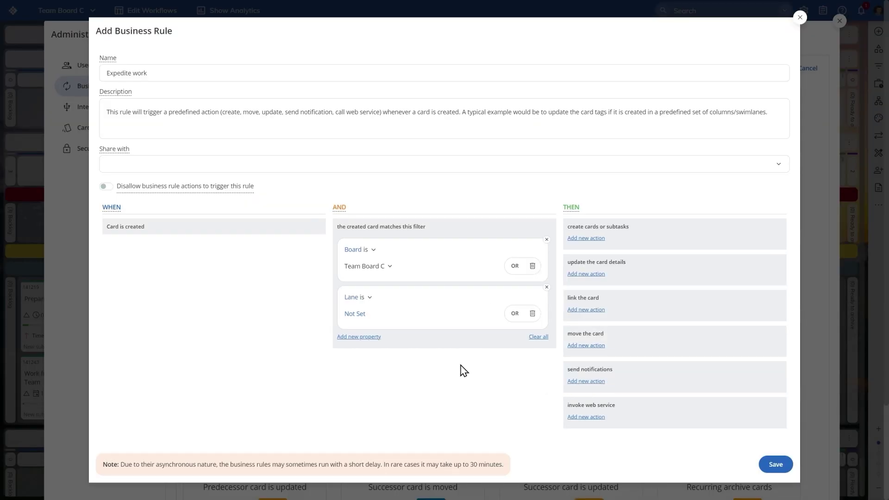
left_click(362, 316)
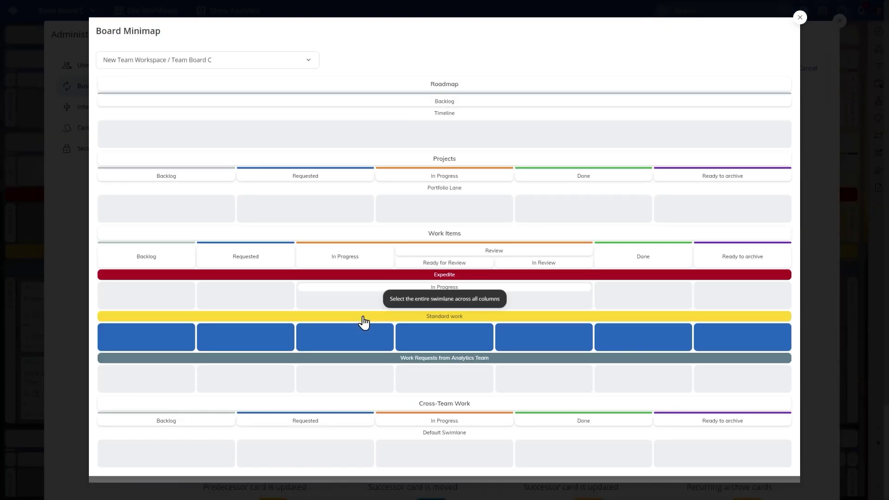
left_click(282, 309)
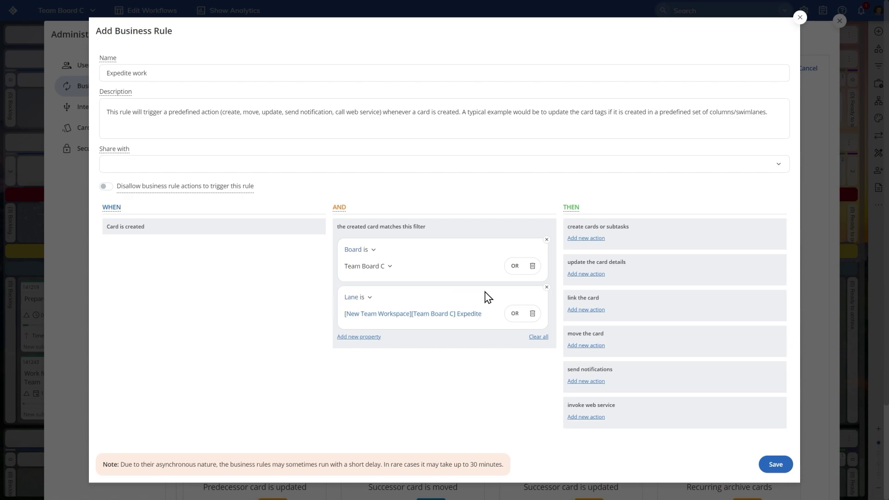
Add a card update action to the business rule that sets the priority to Critical
left_click(585, 274)
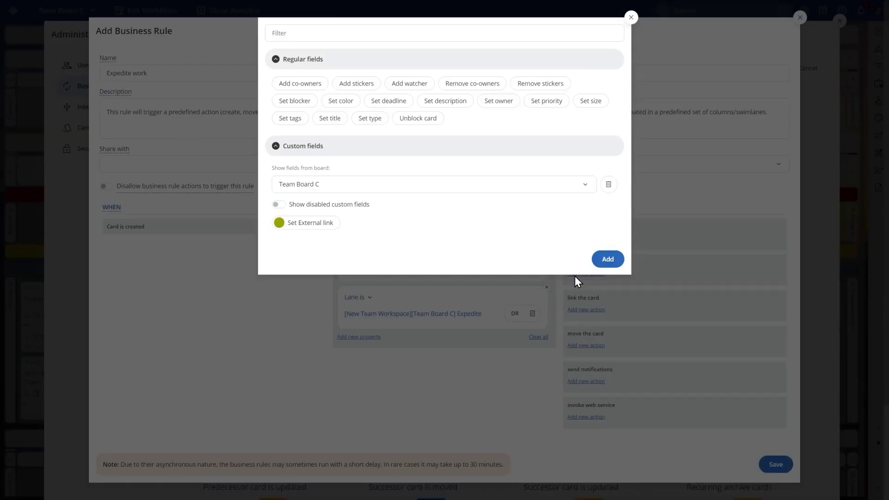
left_click(541, 110)
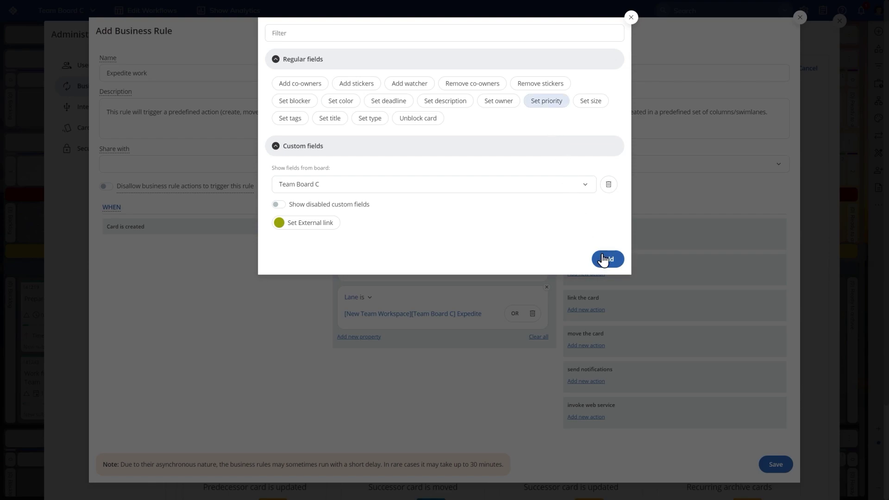
left_click(603, 259)
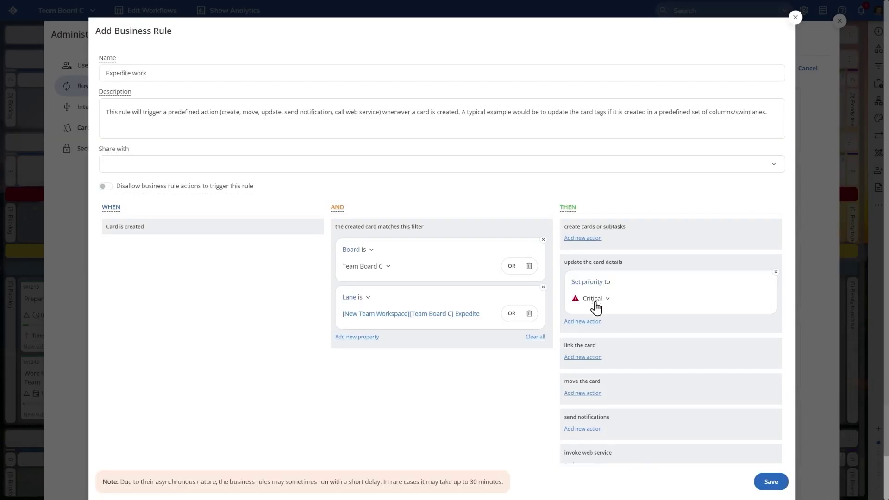
Add a Set owner action assigning the first team member listed after Self, and save the business rule
left_click(583, 322)
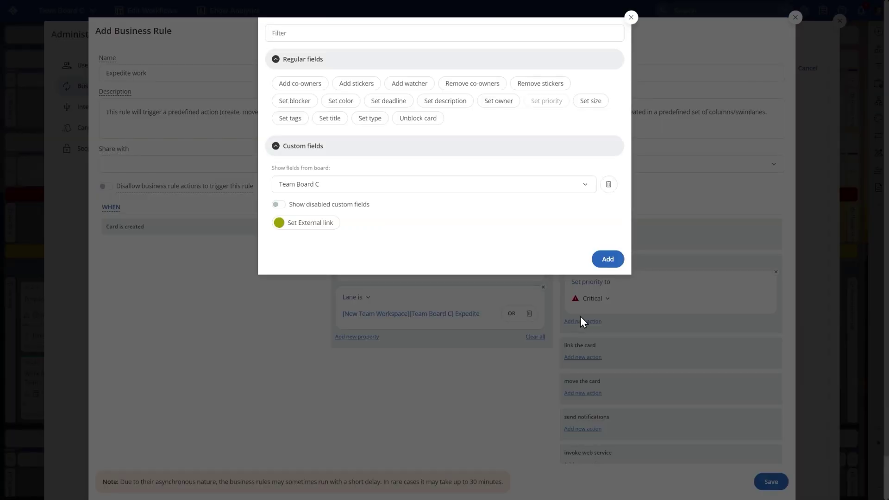
left_click(499, 103)
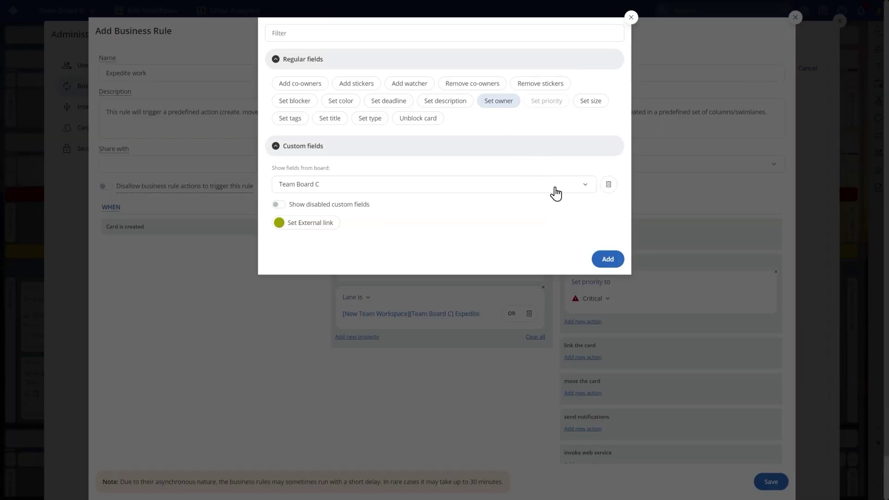
left_click(602, 259)
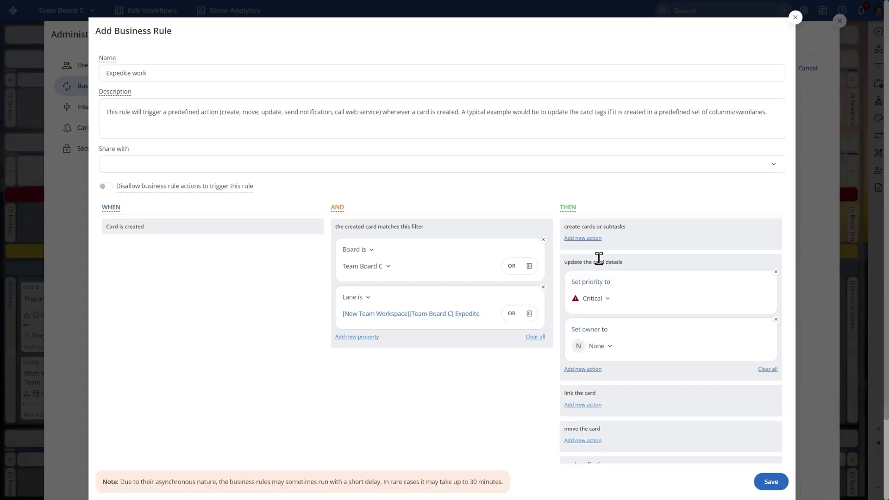
left_click(602, 347)
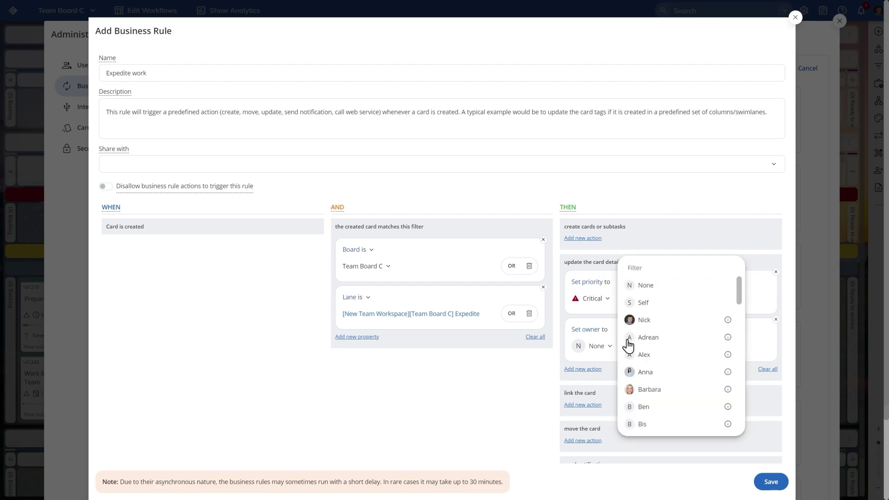
left_click(657, 326)
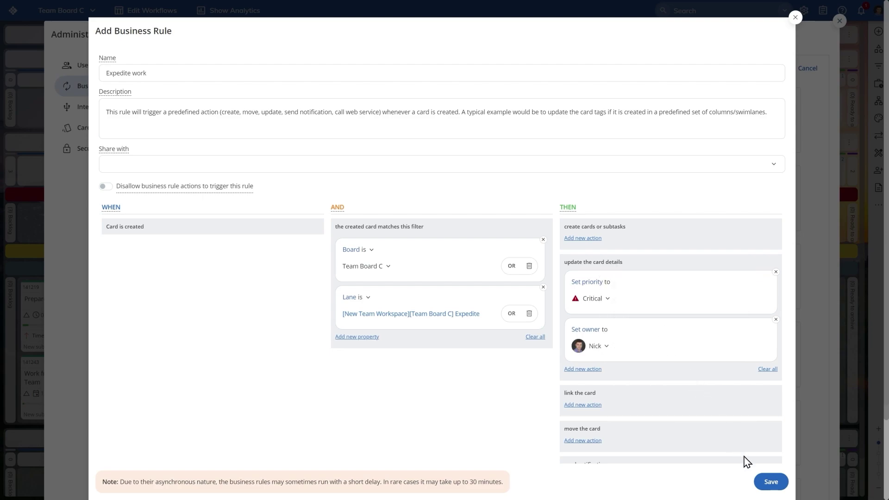
left_click(765, 482)
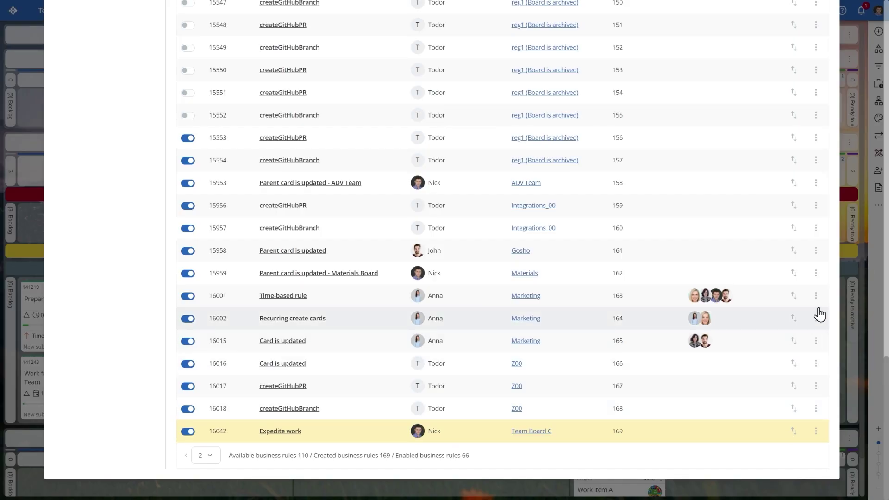
left_click(843, 264)
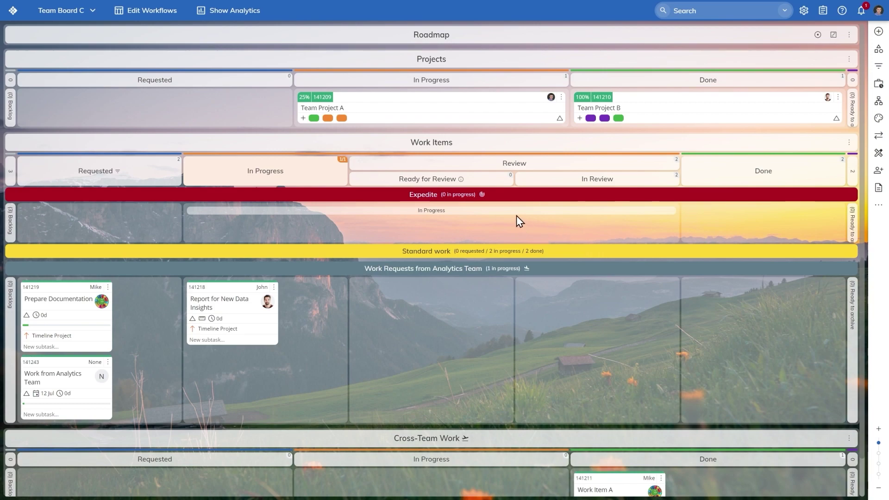
Create a card titled "Expedite work item" in the Requested column of the Work Items workflow's Expedite swimlane
mouse_move(482, 199)
double_click(151, 213)
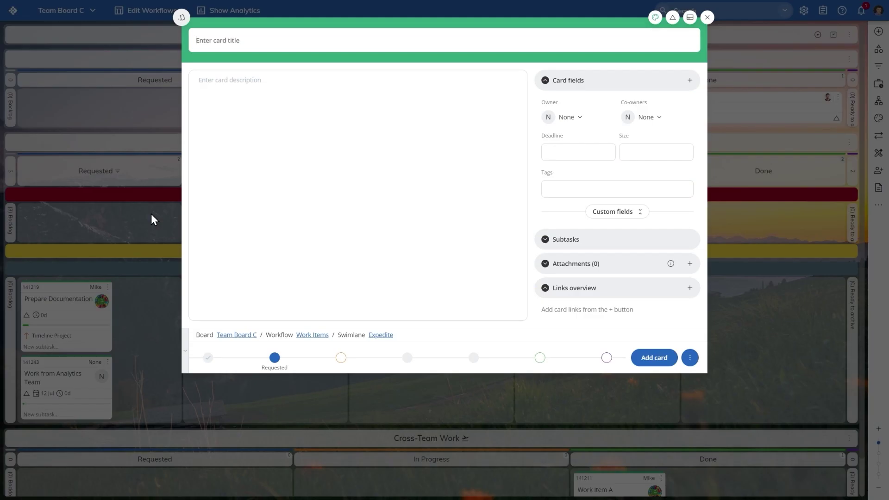
type("Expedite work item")
left_click(660, 365)
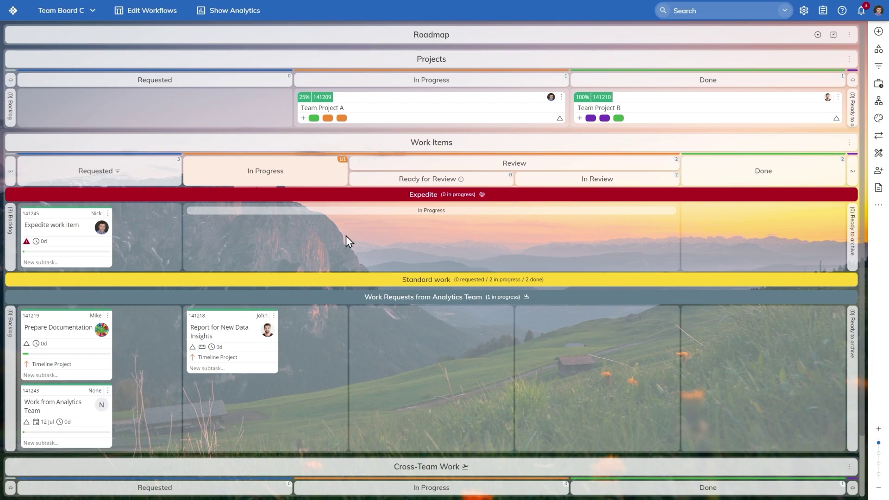
Open the Cycle Time Heat Map in the analytics
left_click(230, 17)
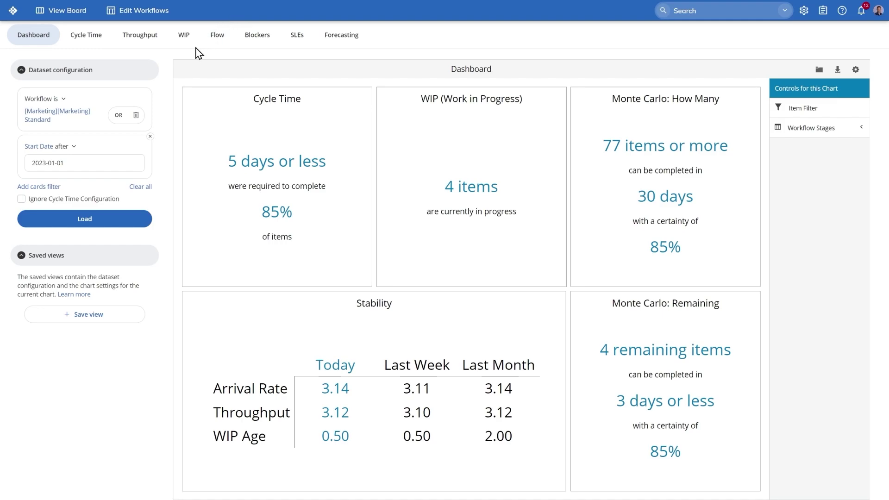
left_click(93, 41)
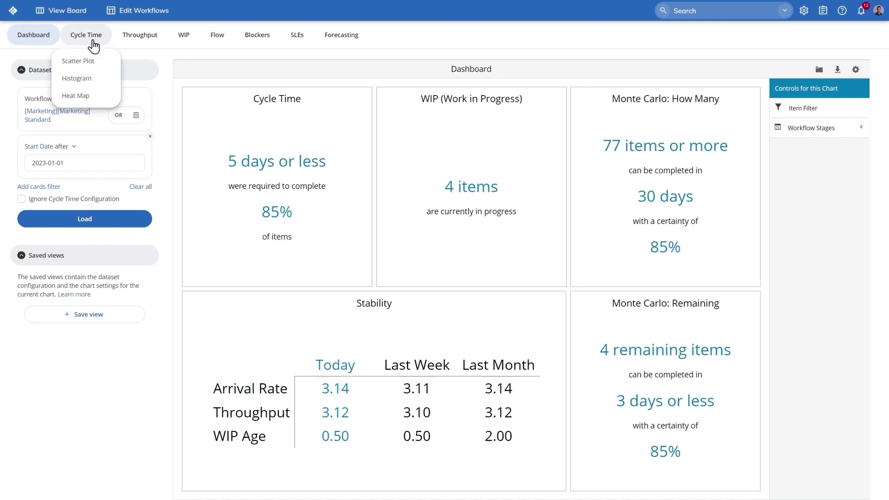
left_click(96, 96)
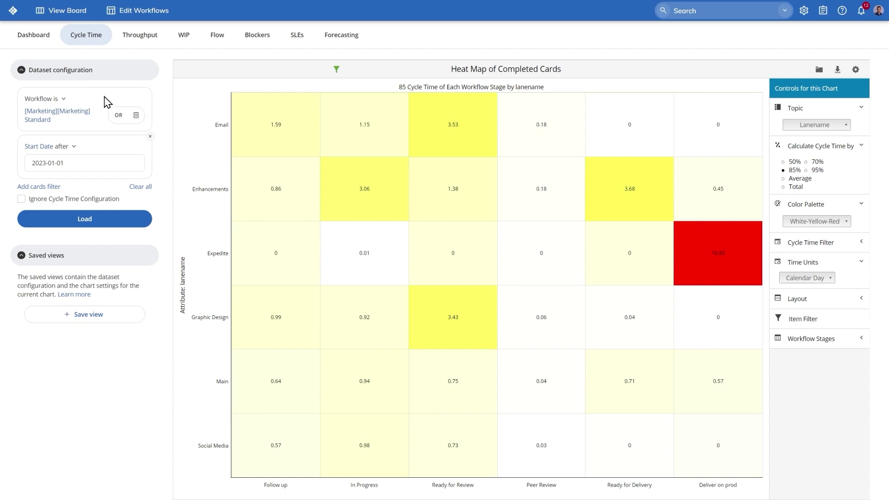
View the heat map grouped by Priority and by Type
mouse_move(633, 102)
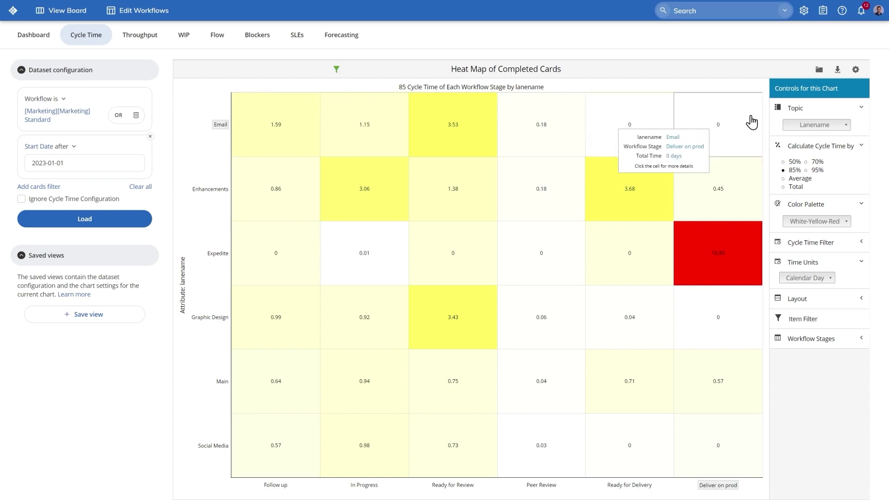
left_click(820, 131)
left_click(820, 138)
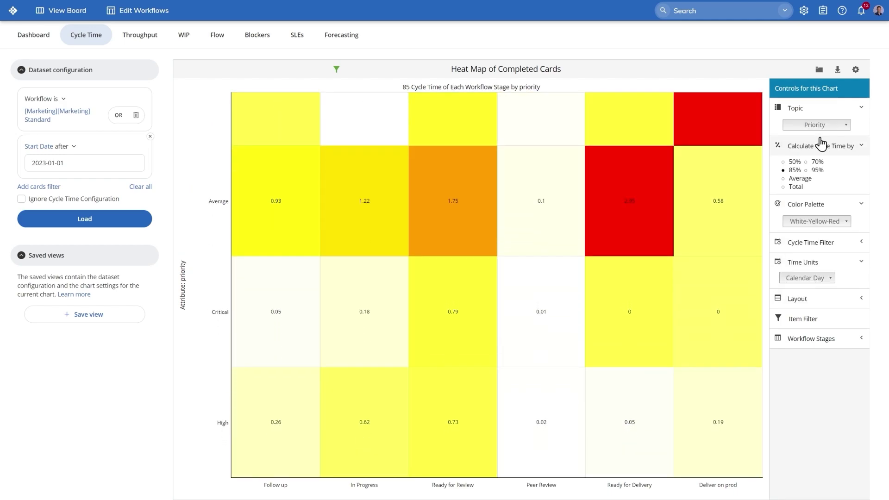
left_click(817, 125)
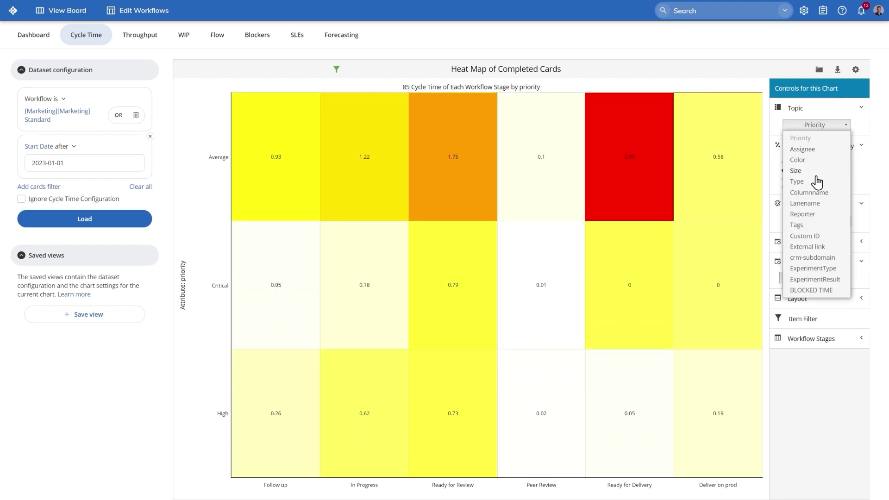
left_click(797, 181)
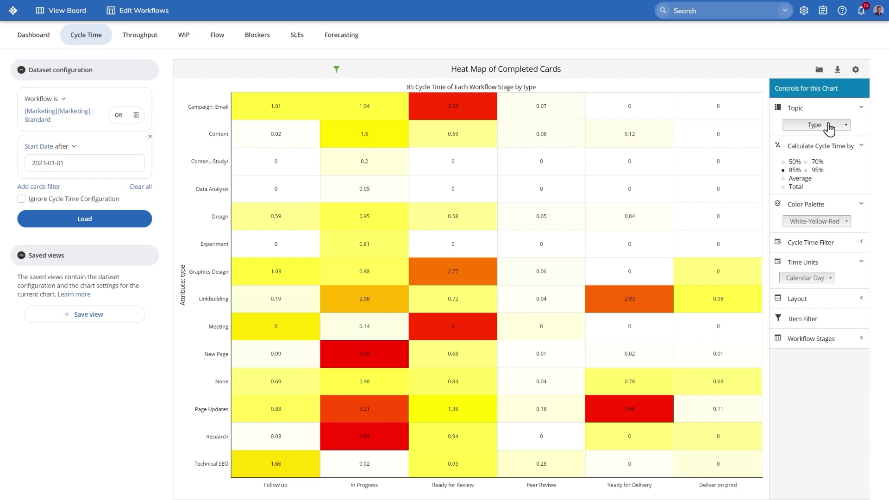
Group the heat map by Lanename and examine the Expedite lane's time in the Deliver on prod stage
left_click(828, 126)
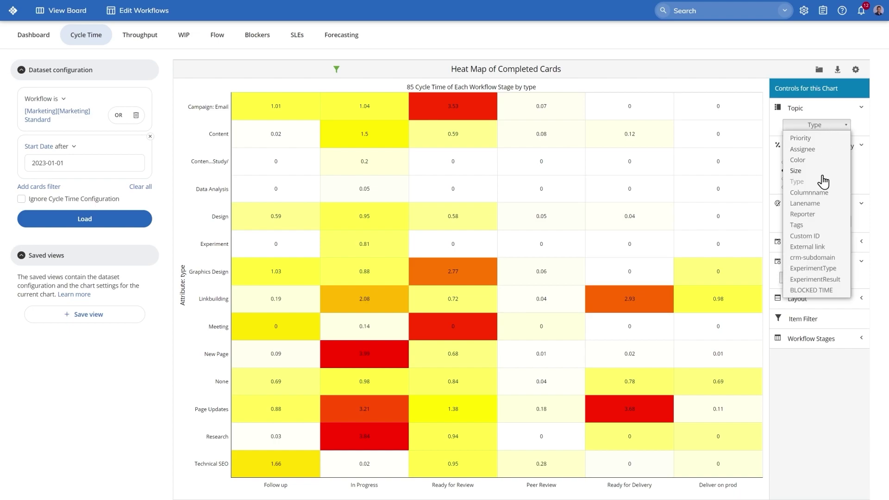
left_click(815, 204)
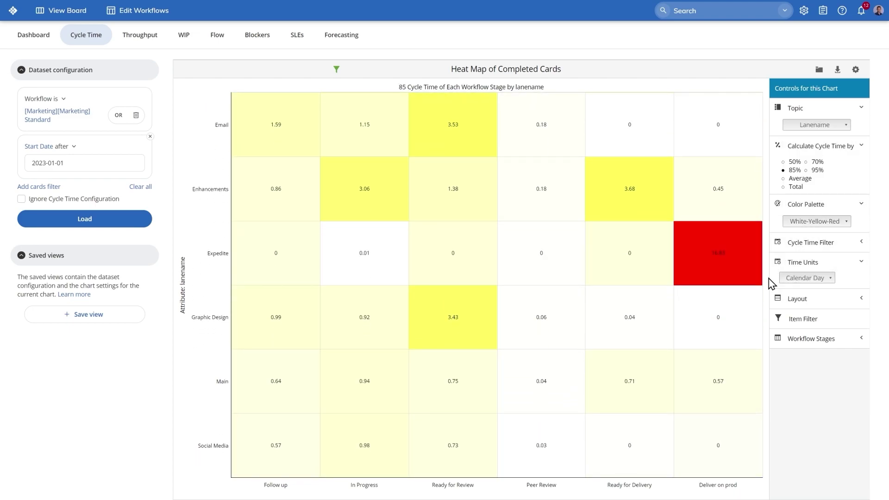
mouse_move(760, 278)
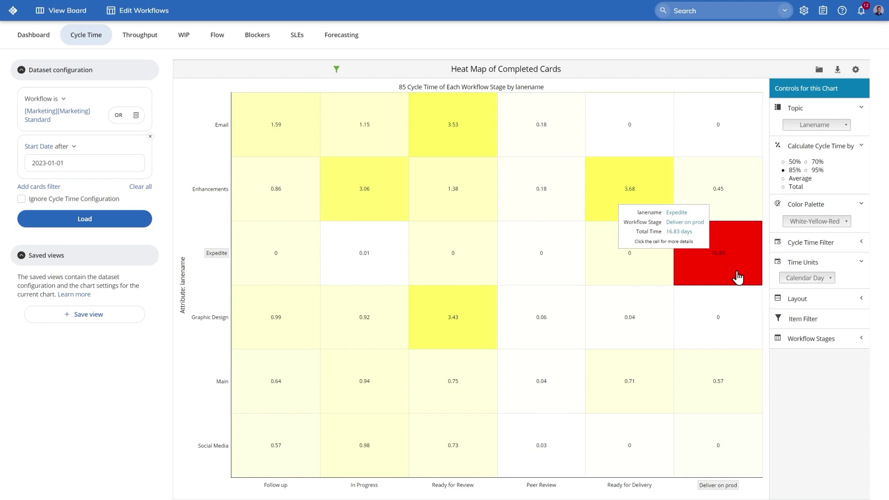
Open the Throughput Run Chart and configure it with Week (Mon-Sun) timeline units and a moving average
mouse_move(158, 45)
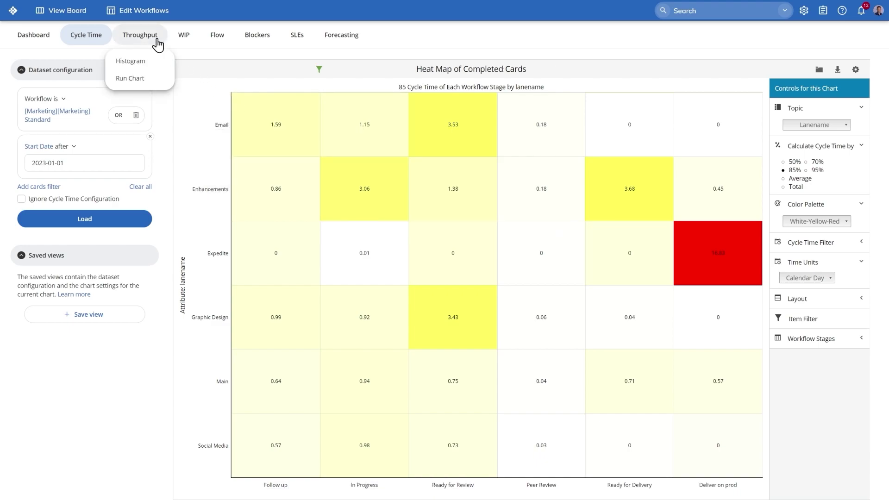
left_click(150, 79)
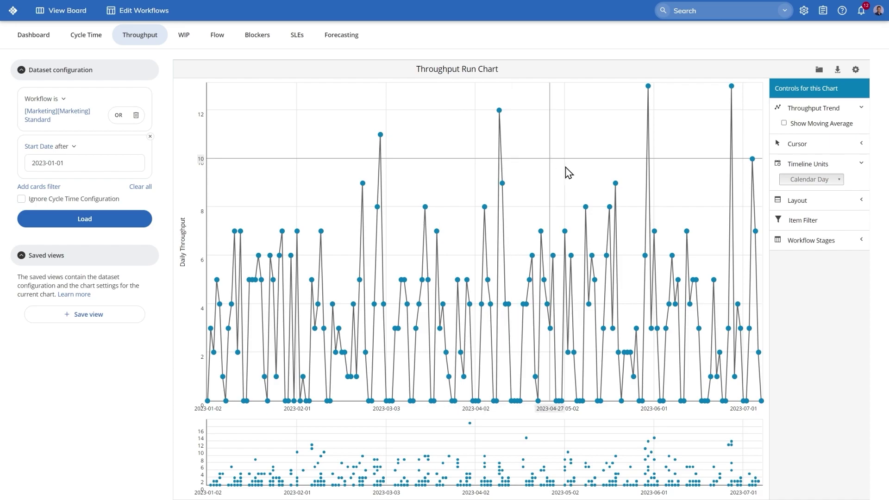
left_click(801, 181)
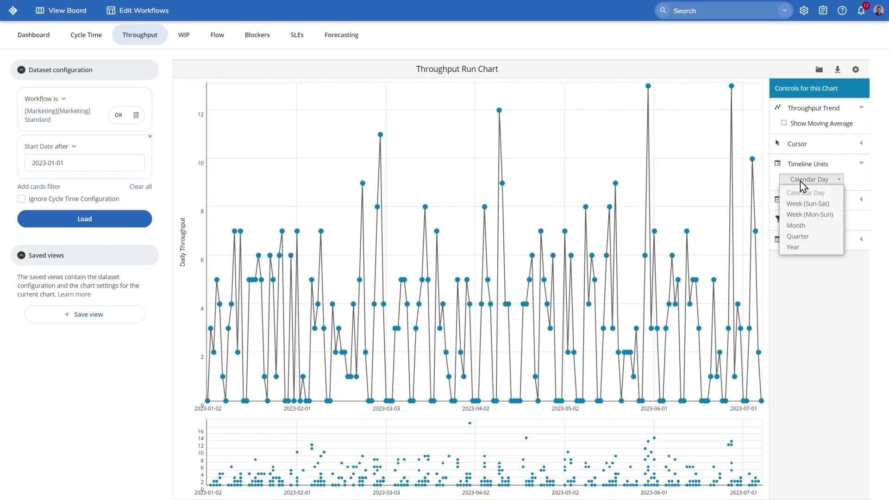
left_click(832, 216)
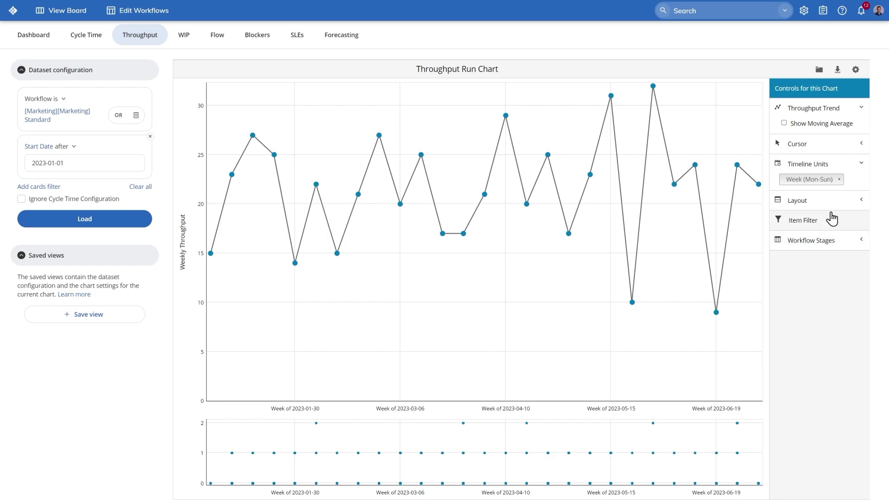
left_click(824, 124)
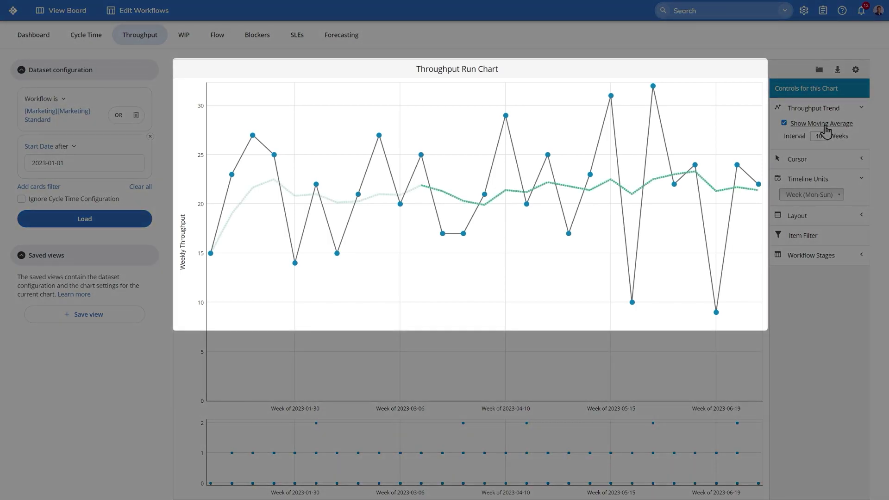